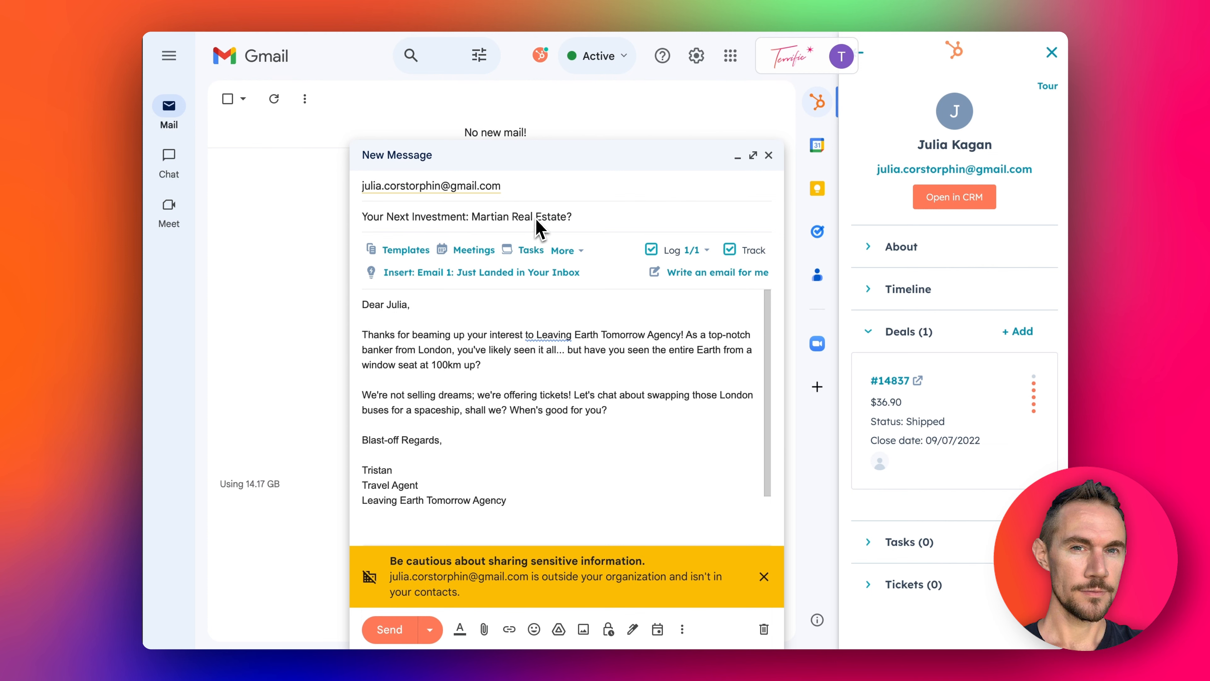
double_click(397, 304)
click(495, 316)
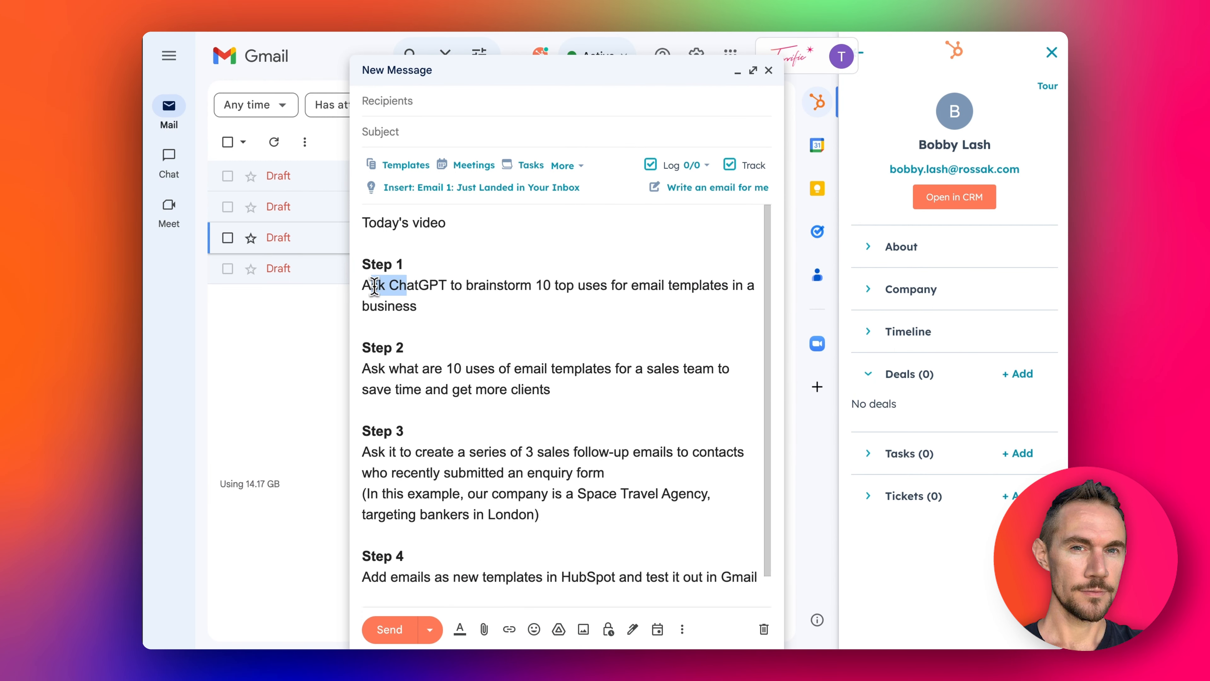
Read through the four-step outline for today's video in the Gmail draft
drag(372, 286, 474, 287)
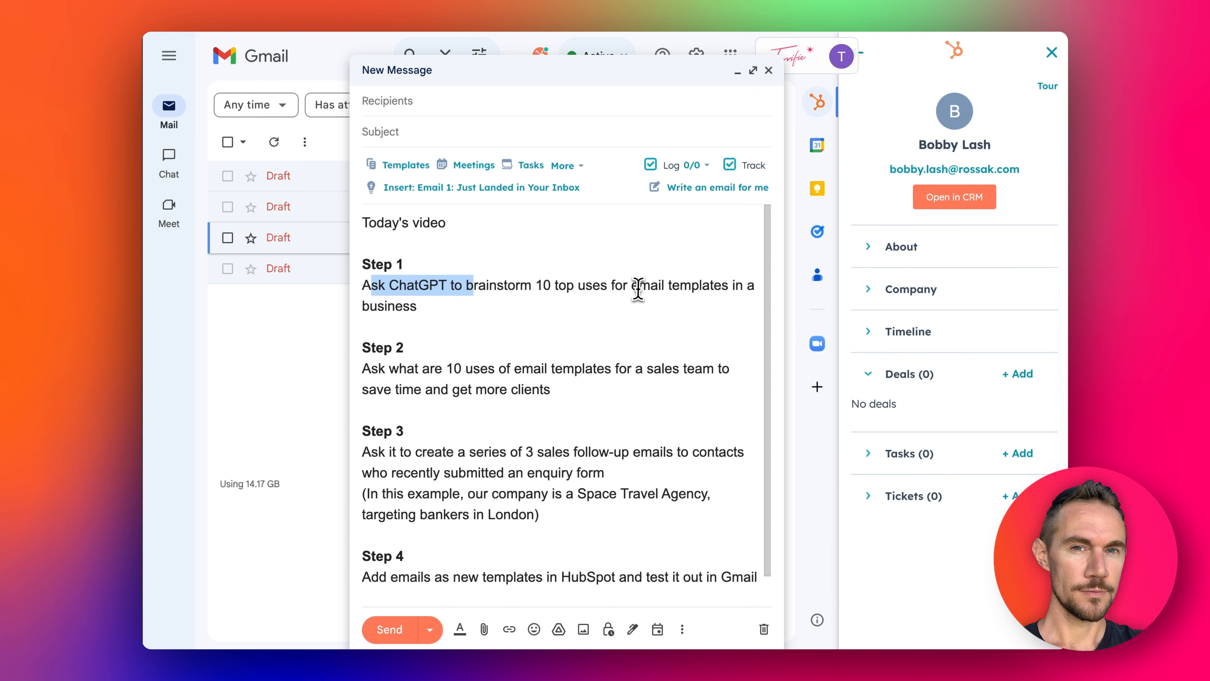
click(649, 286)
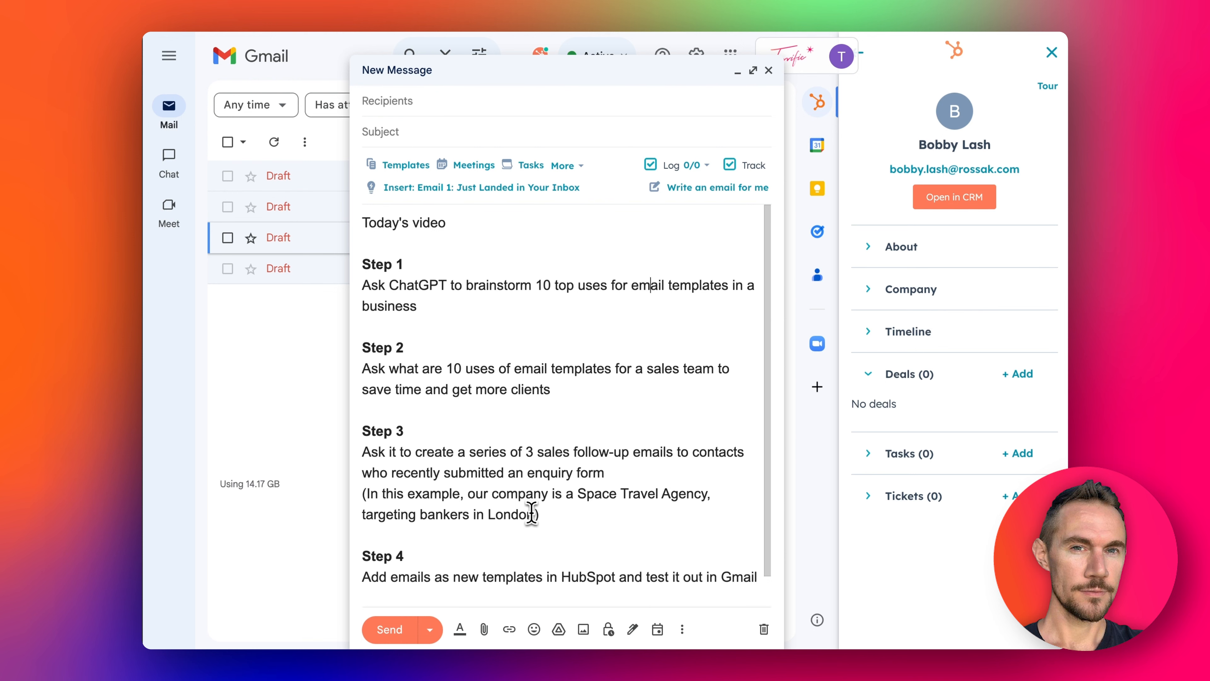
scroll(464, 559, down, 2)
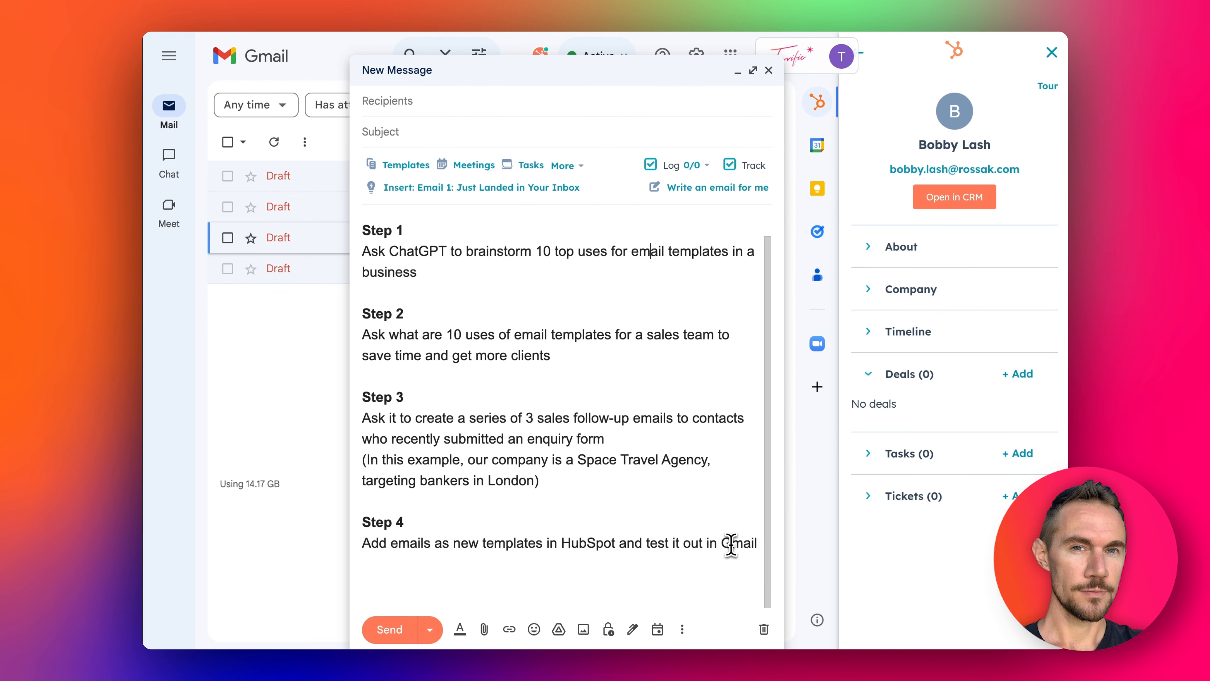
scroll(730, 543, up, 2)
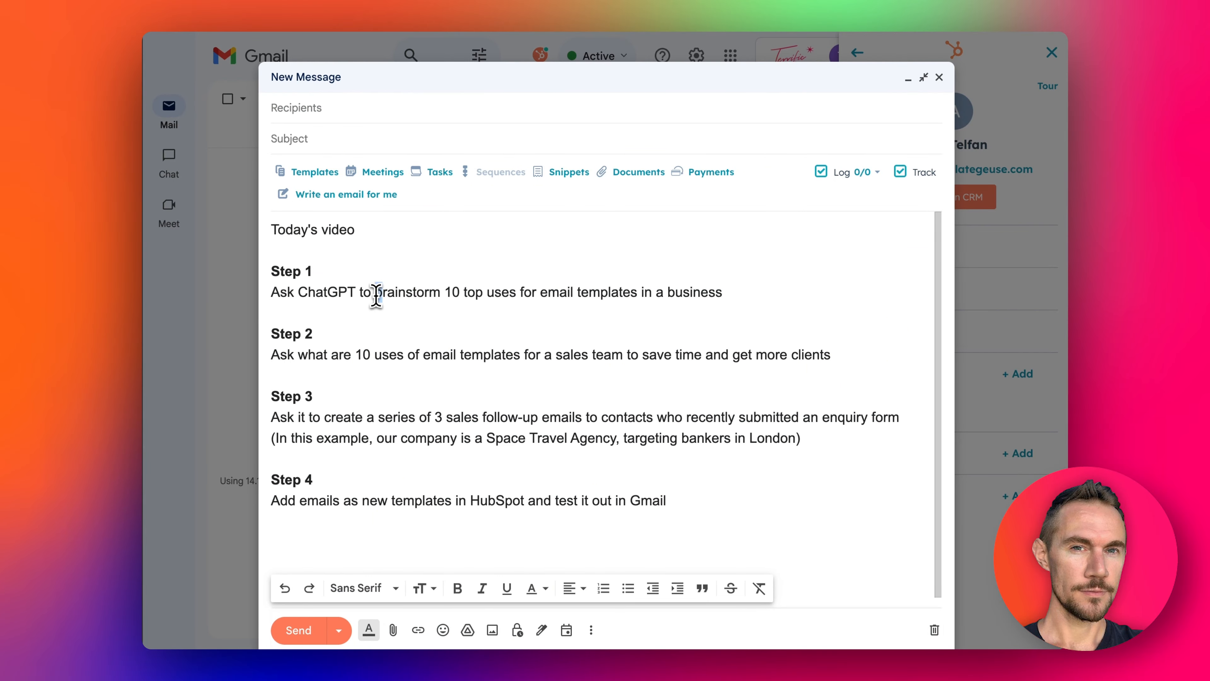
Copy the Step 1 prompt "brainstorm 10 top uses for email templates in a business" from the Gmail draft and submit it to ChatGPT on GPT-4
drag(376, 292, 746, 325)
key(super+c)
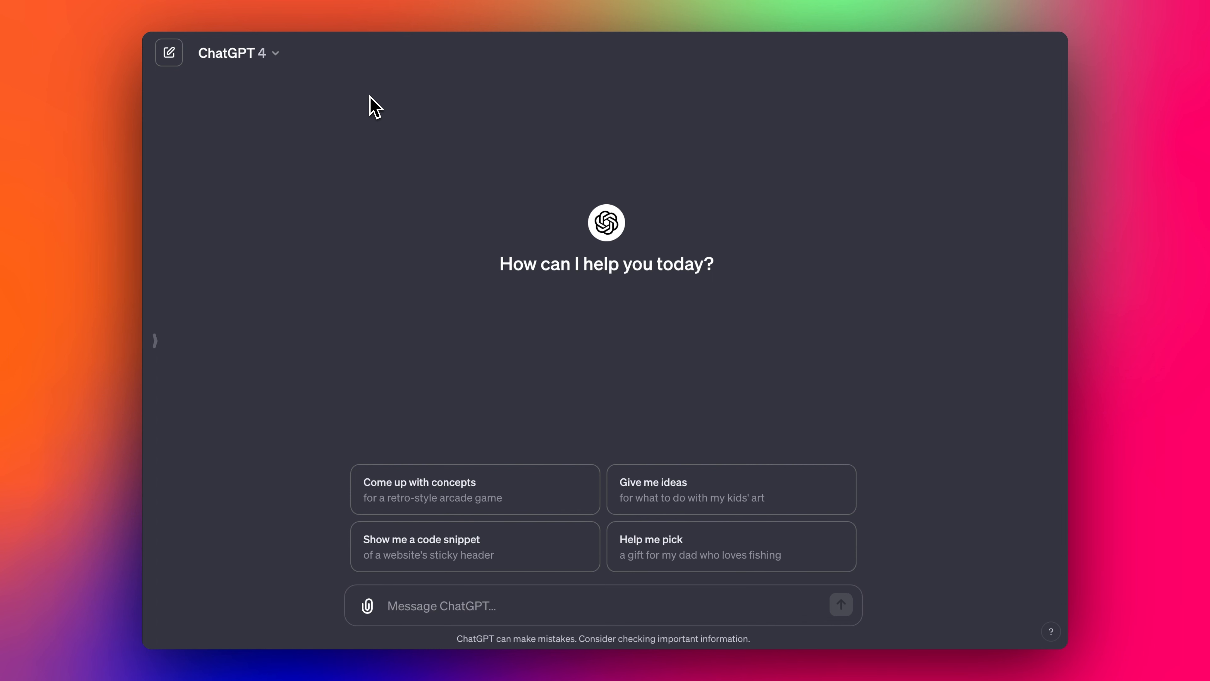
click(264, 53)
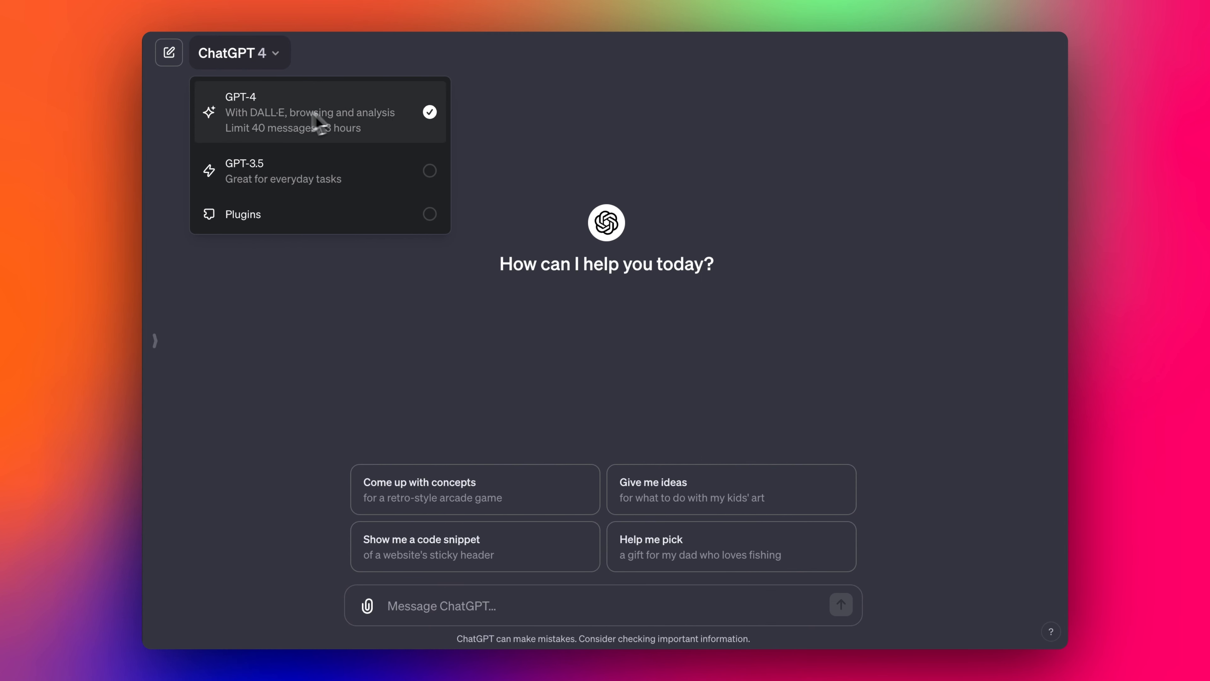
click(568, 130)
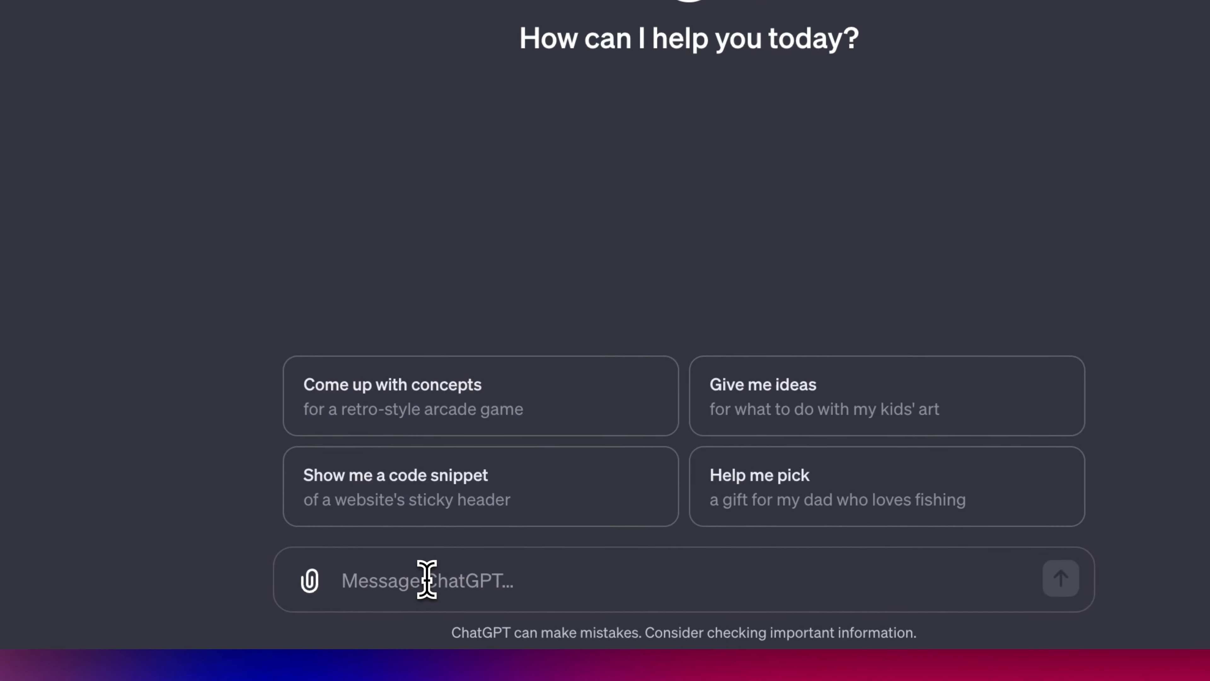
key(super+v)
key(Return)
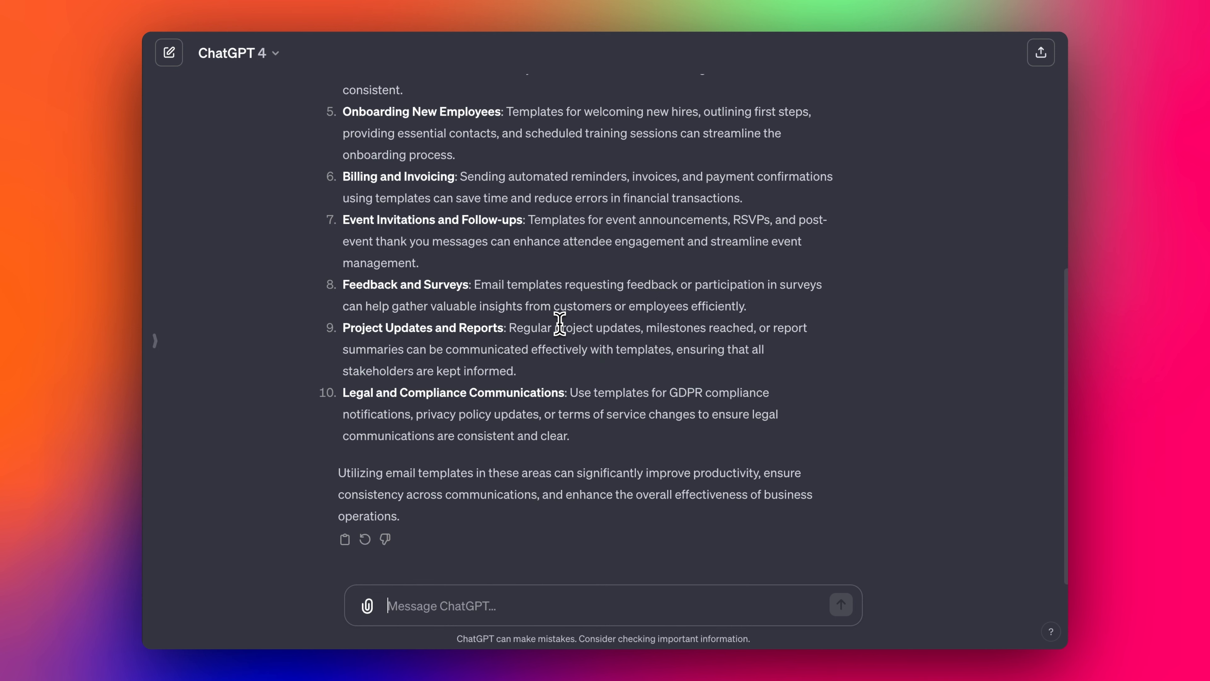
Read through ChatGPT's full list of ten top uses for email templates in a business
scroll(560, 324, up, 8)
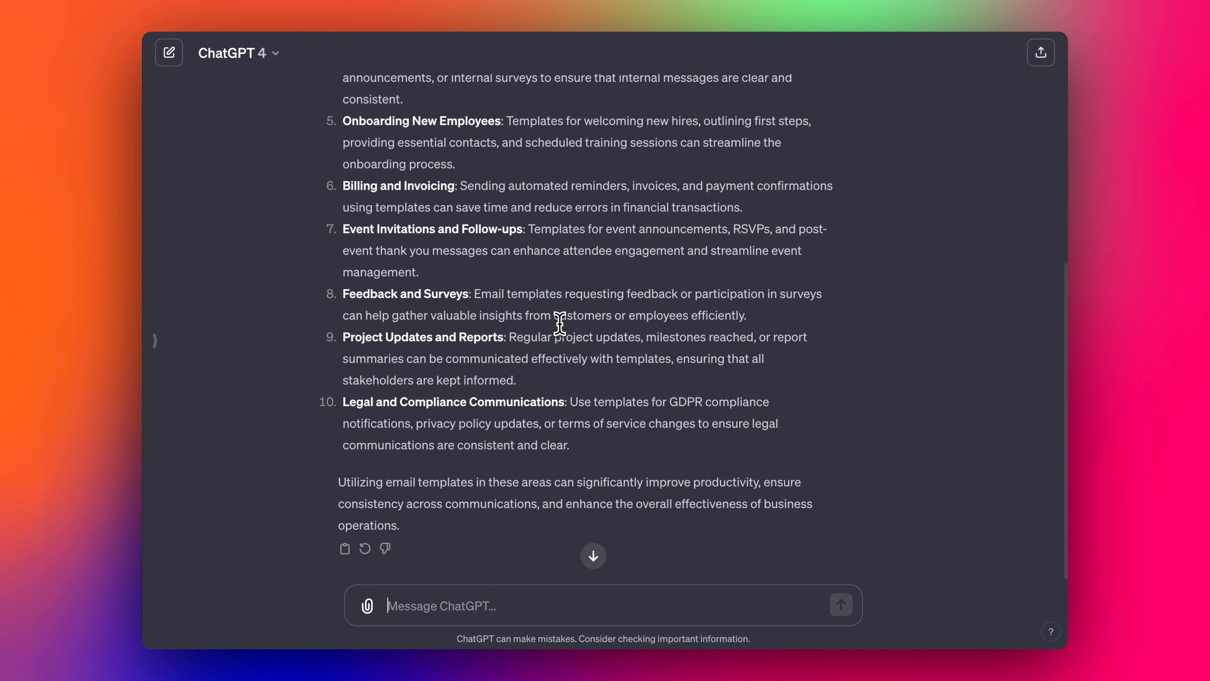
scroll(560, 324, up, 2)
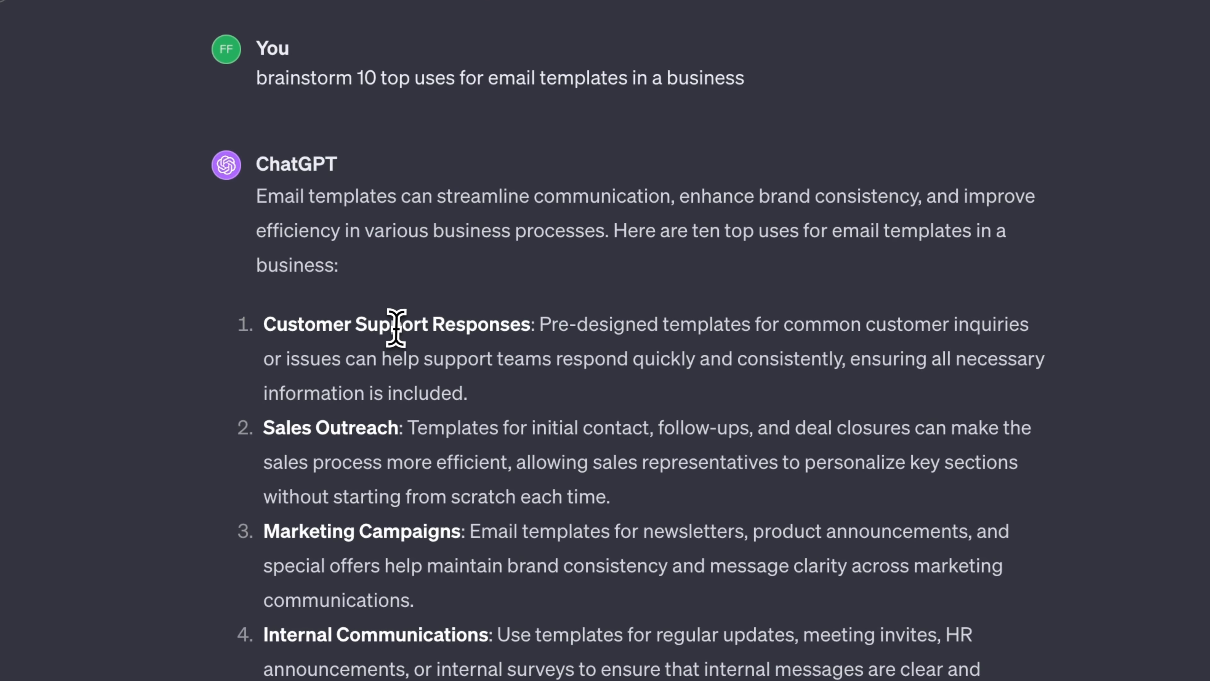
scroll(524, 334, down, 1)
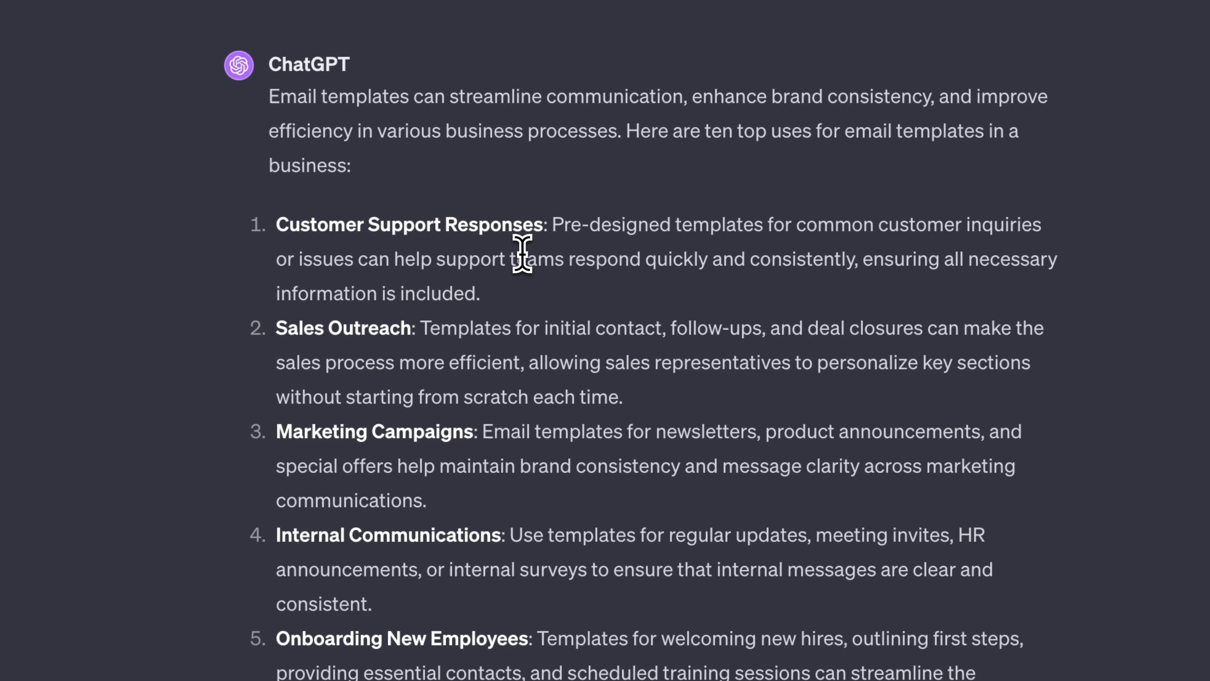
scroll(461, 350, down, 1)
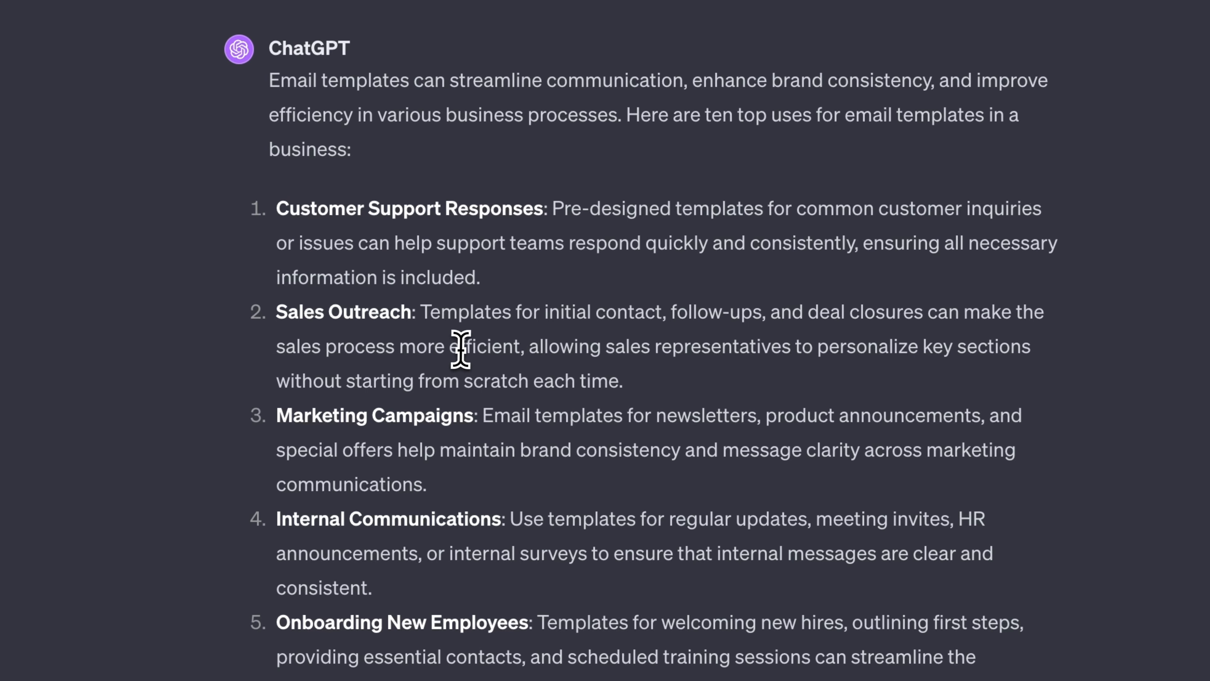
scroll(461, 349, down, 1)
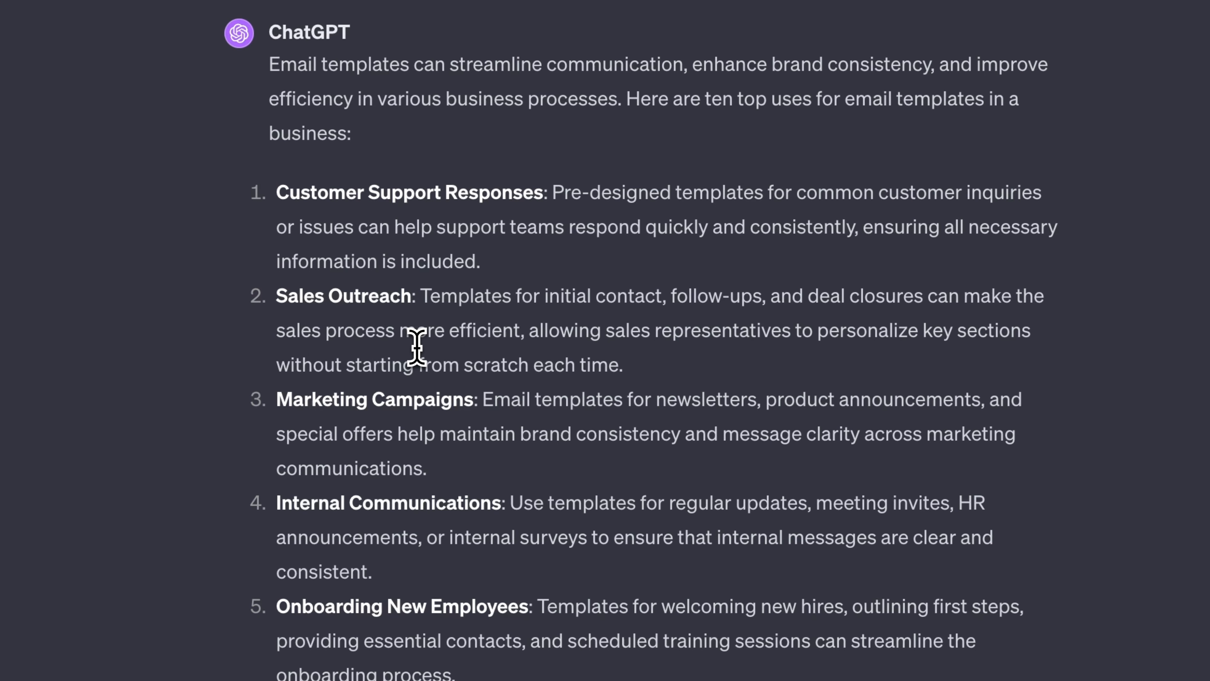
scroll(500, 347, down, 1)
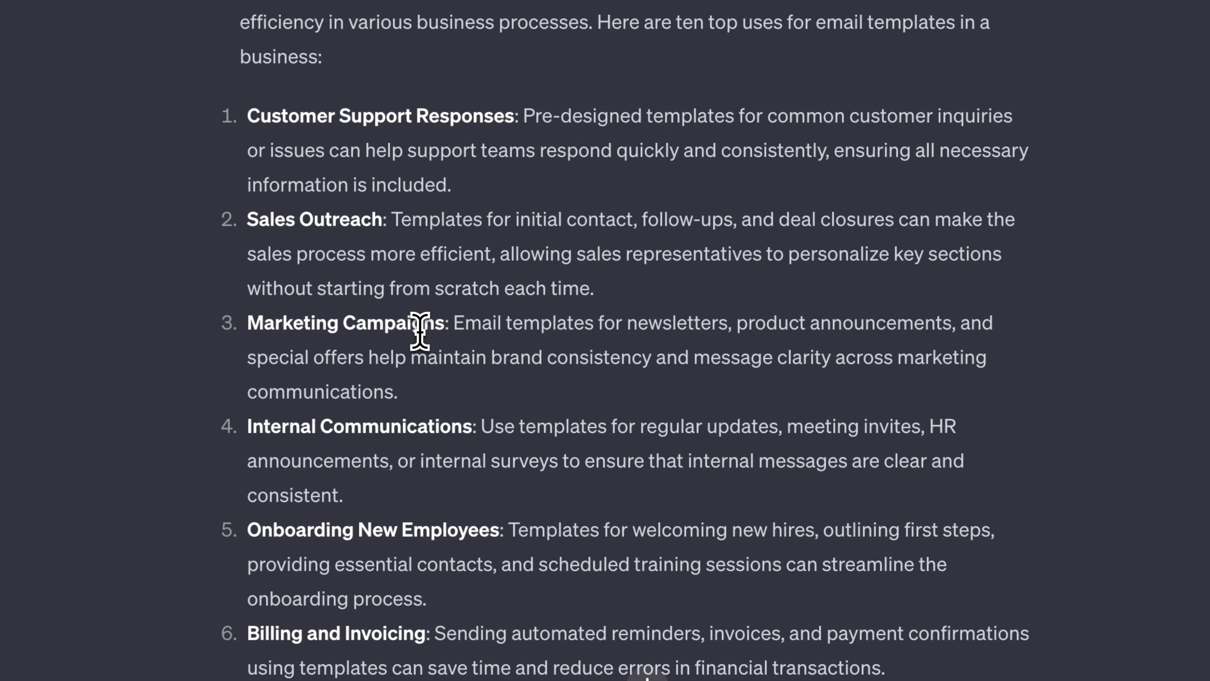
scroll(452, 329, down, 1)
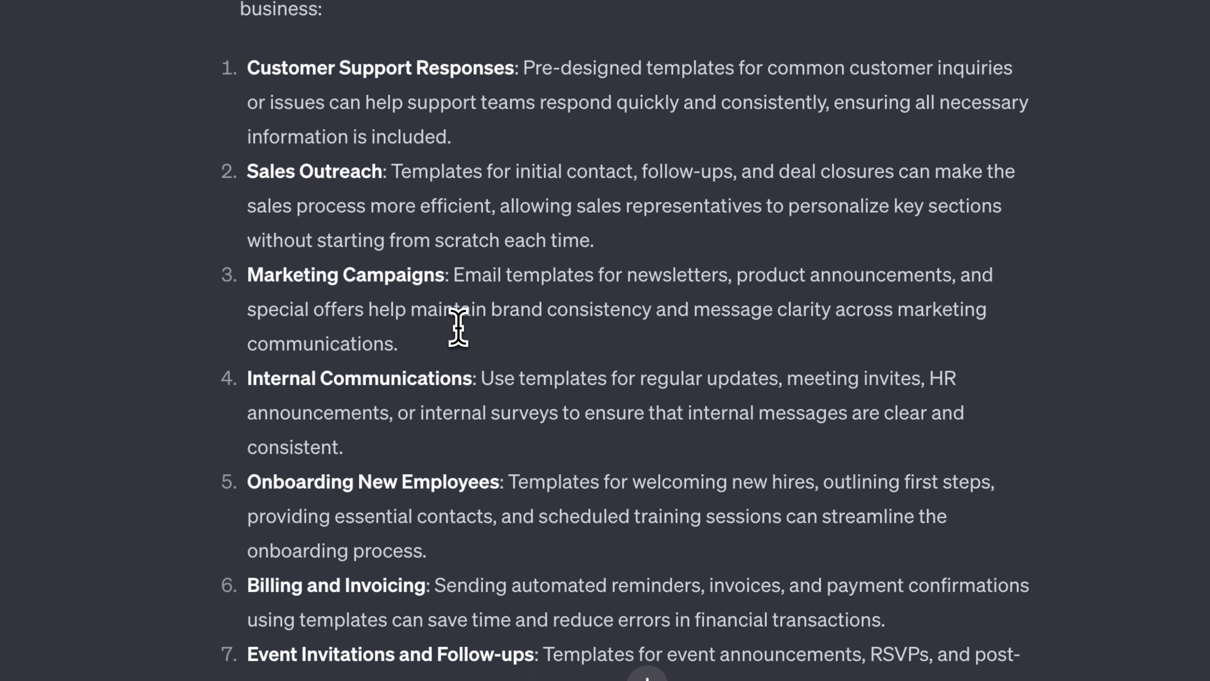
scroll(459, 327, down, 1)
scroll(498, 299, down, 1)
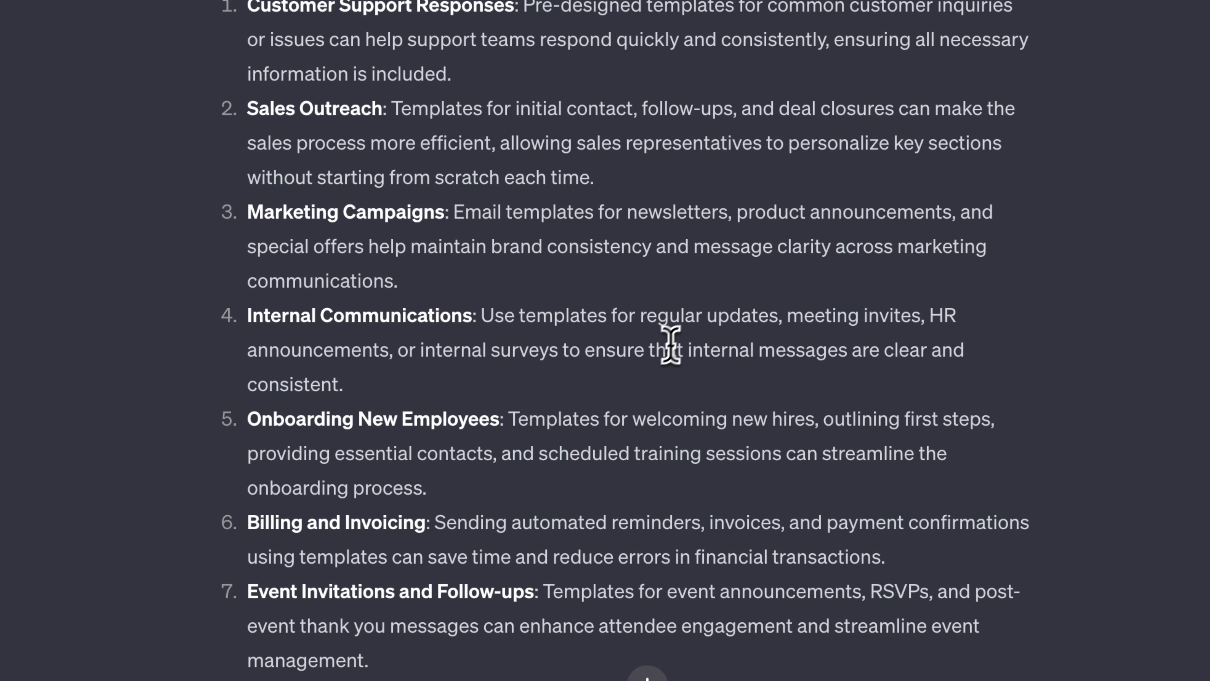
scroll(595, 357, down, 1)
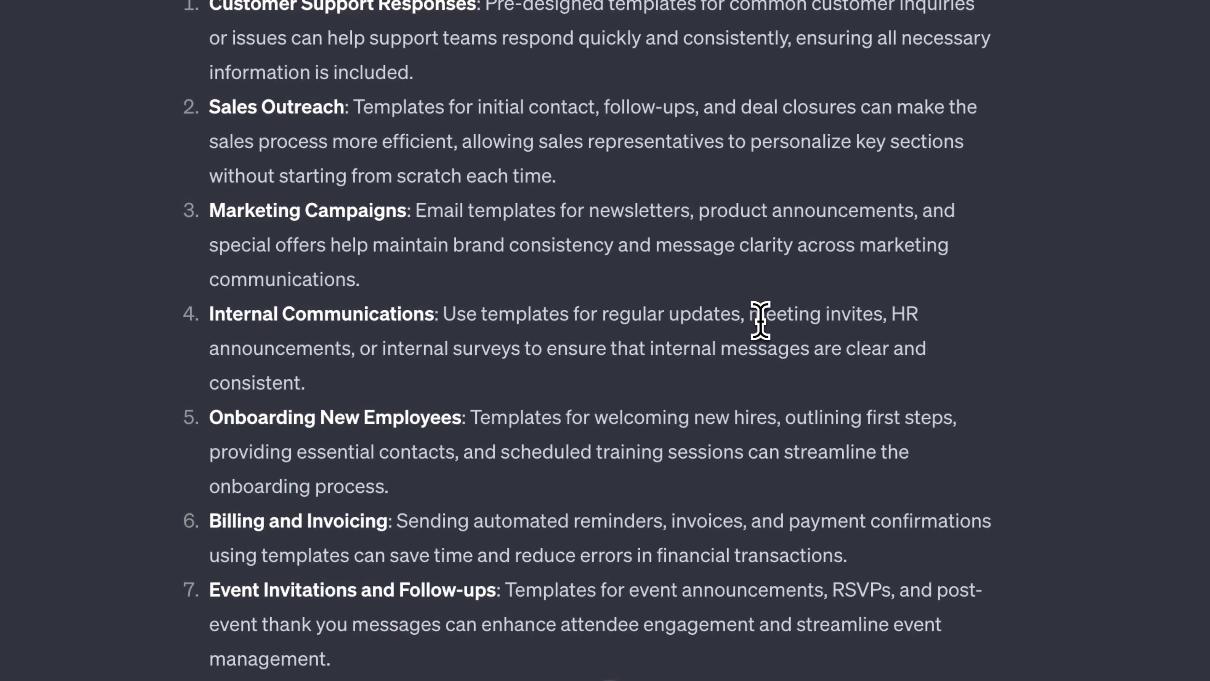
scroll(682, 324, down, 3)
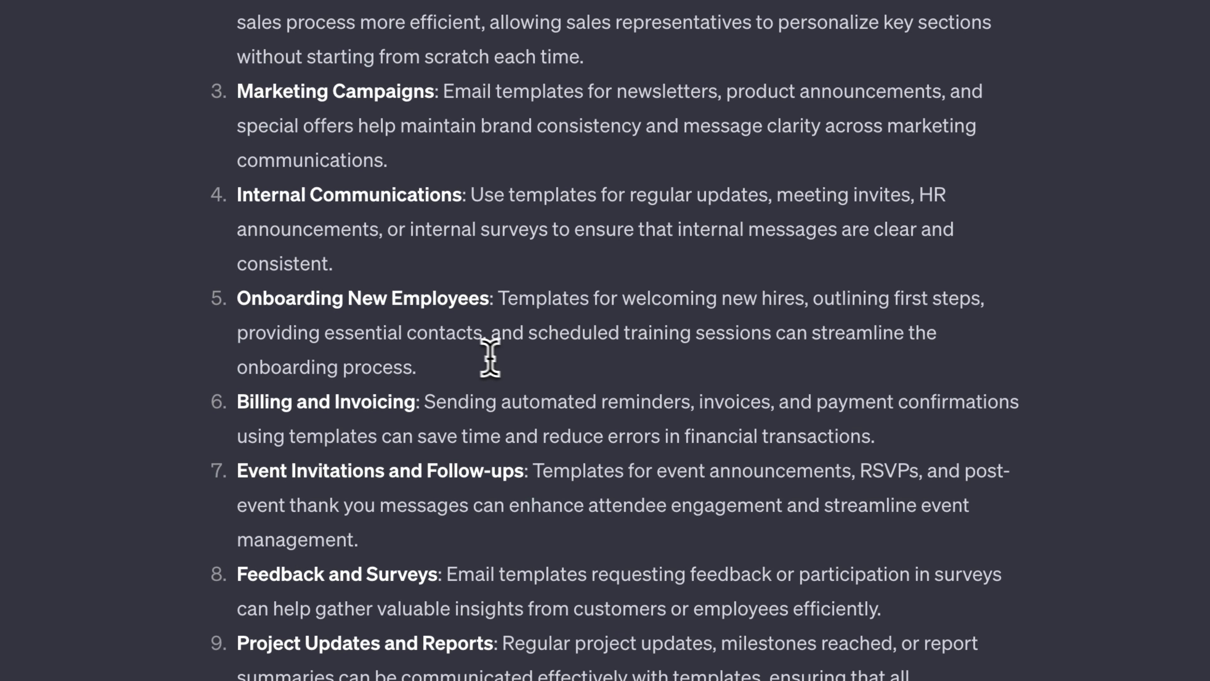
scroll(425, 345, down, 1)
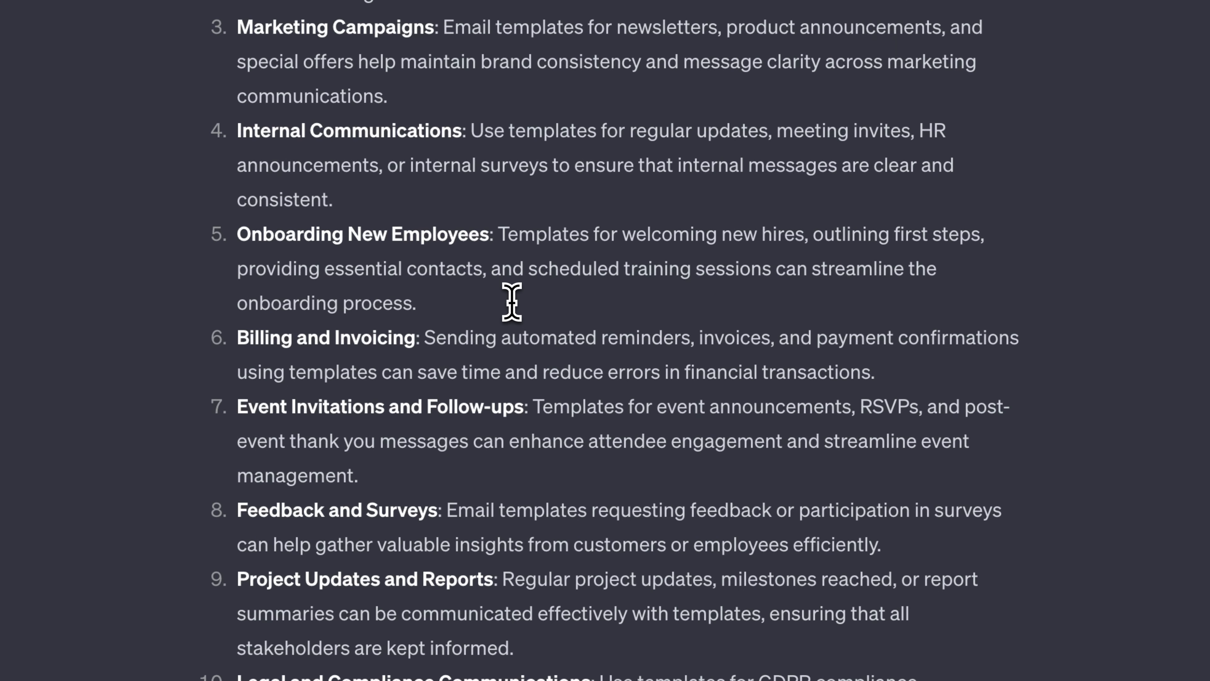
scroll(512, 301, down, 1)
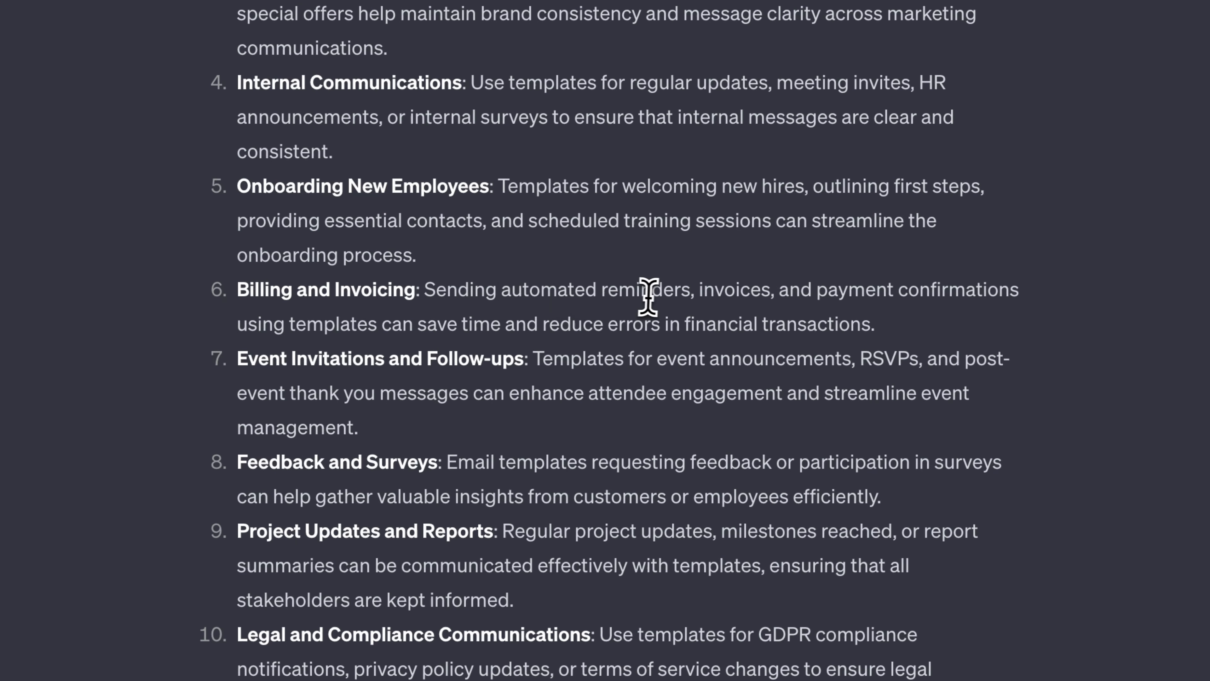
scroll(647, 297, down, 1)
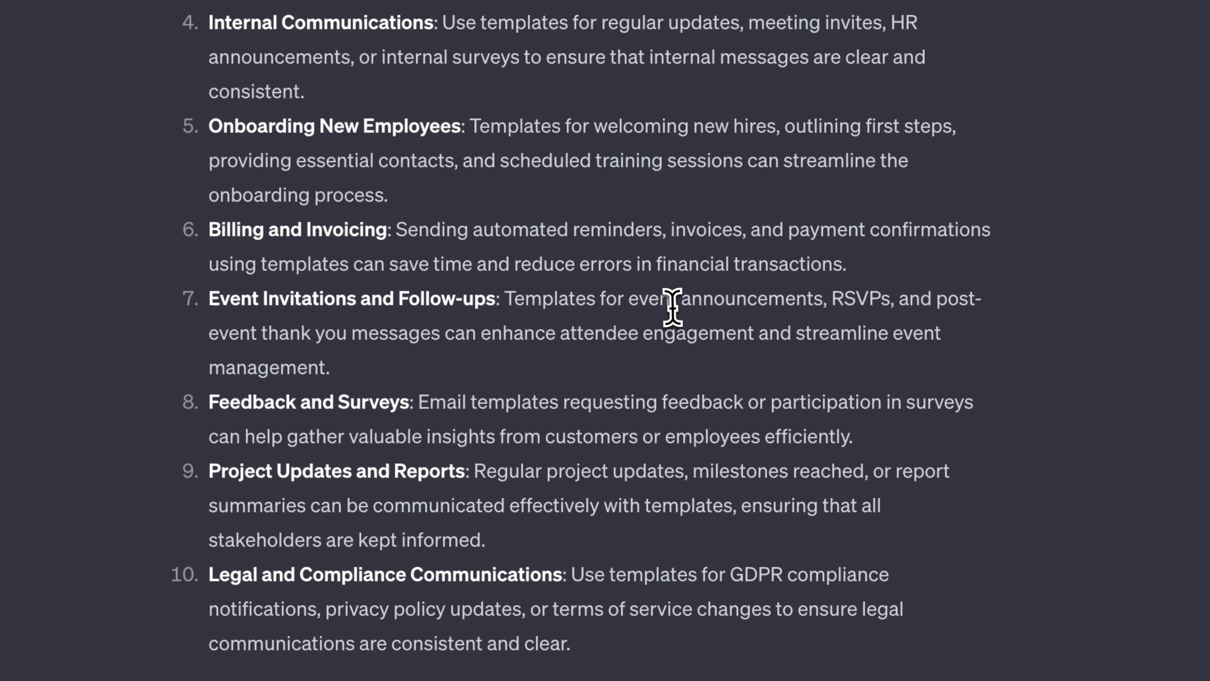
scroll(675, 319, down, 2)
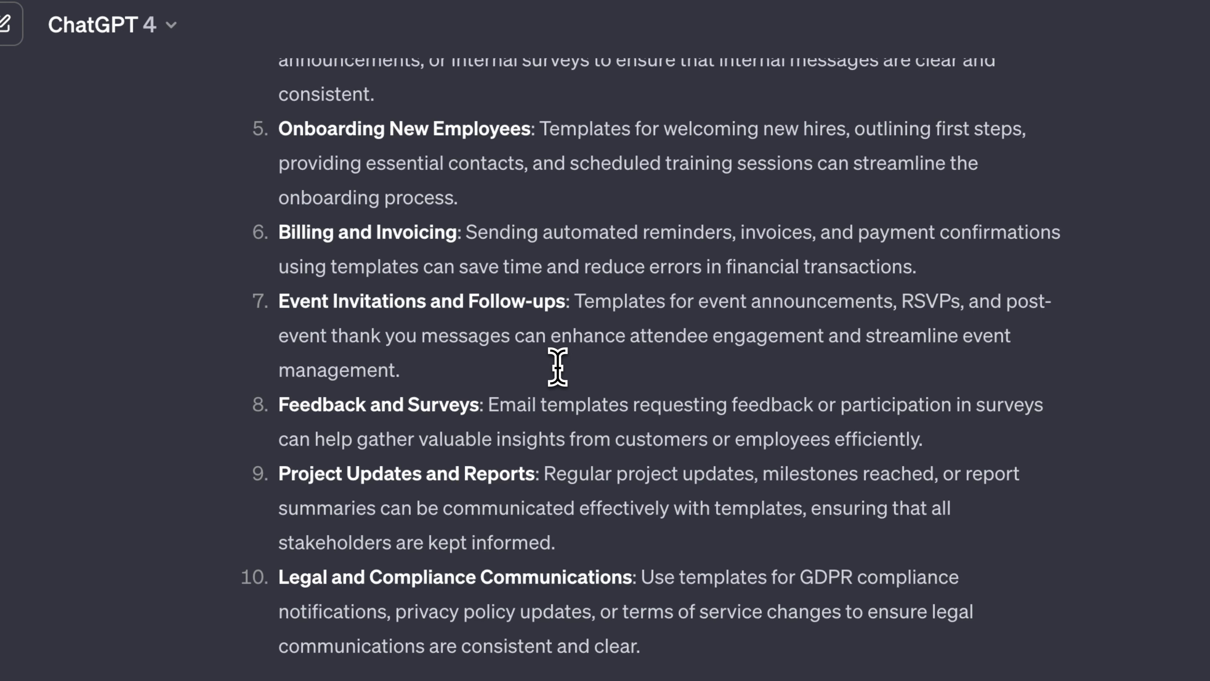
scroll(558, 367, down, 1)
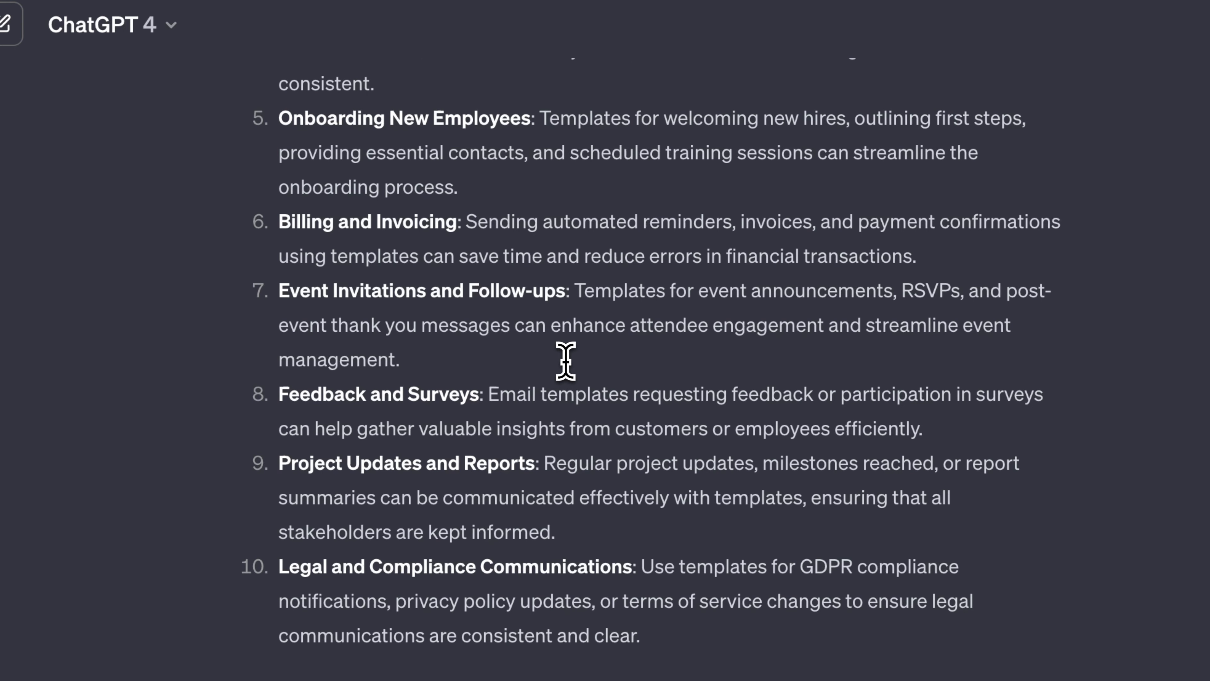
scroll(565, 361, up, 8)
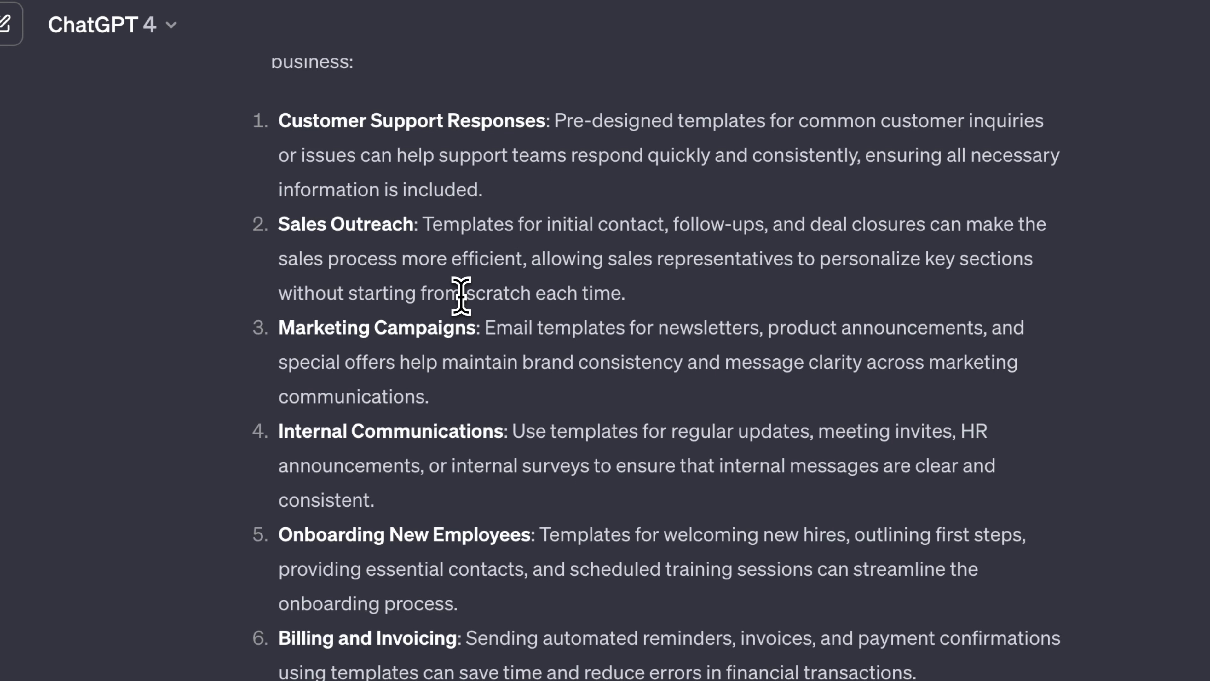
scroll(502, 443, down, 2)
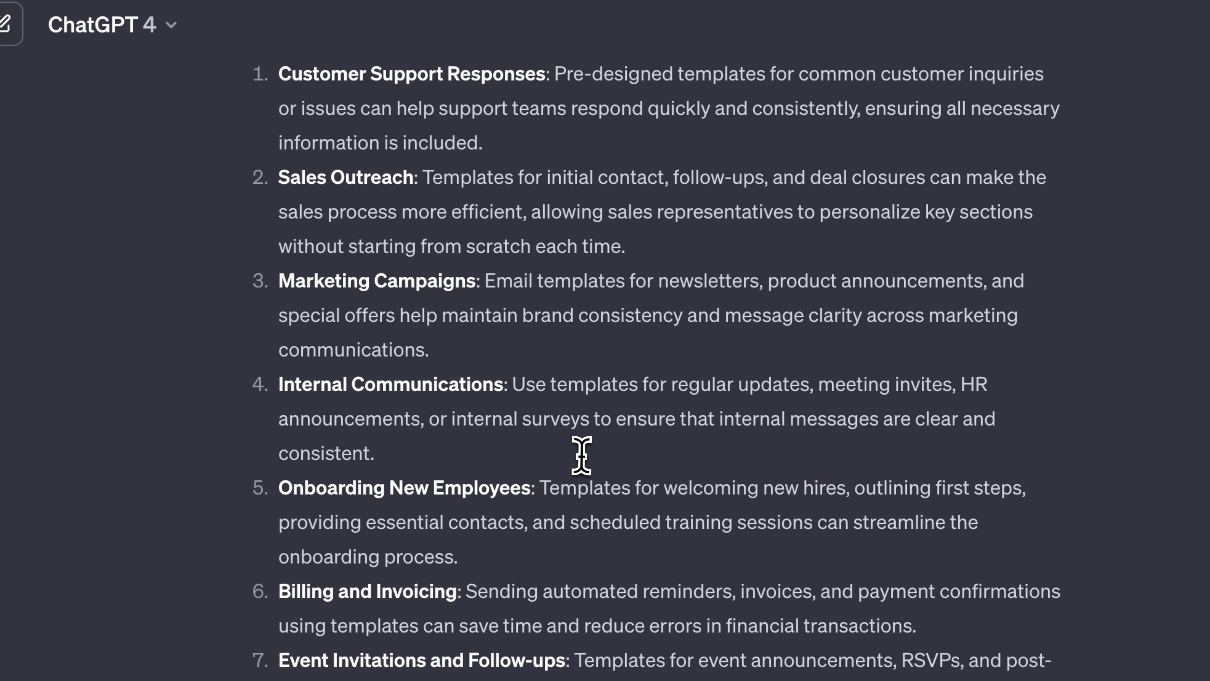
scroll(581, 455, down, 1)
scroll(581, 455, down, 5)
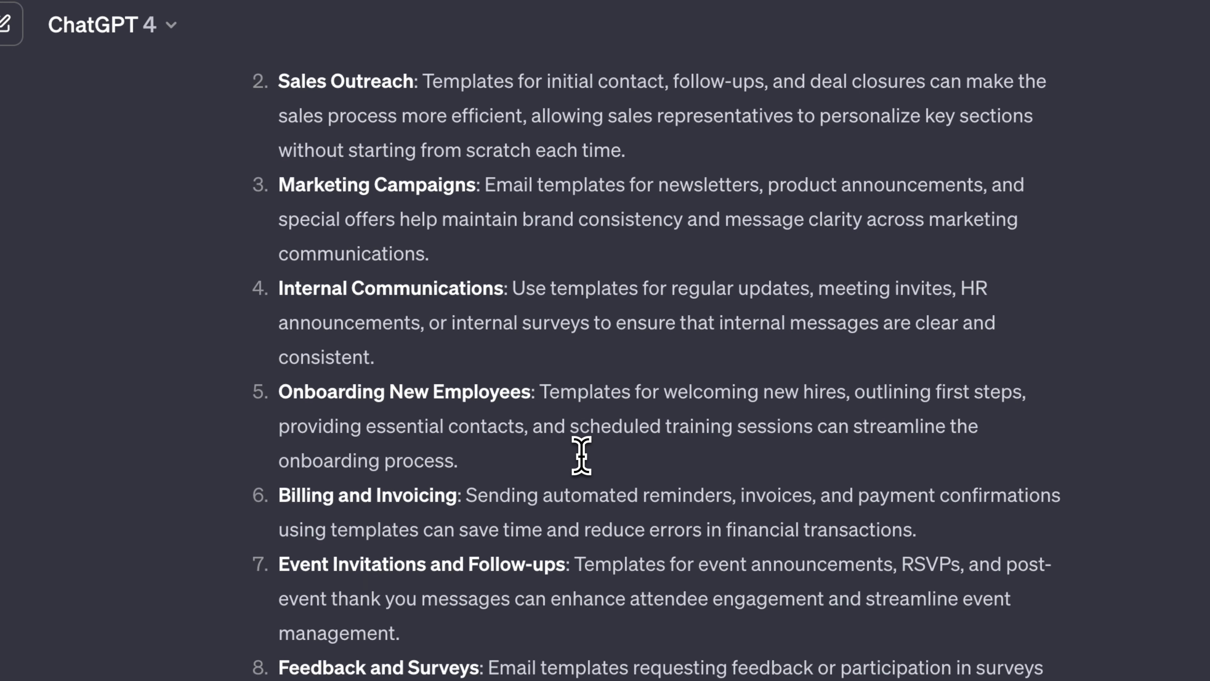
scroll(581, 455, down, 3)
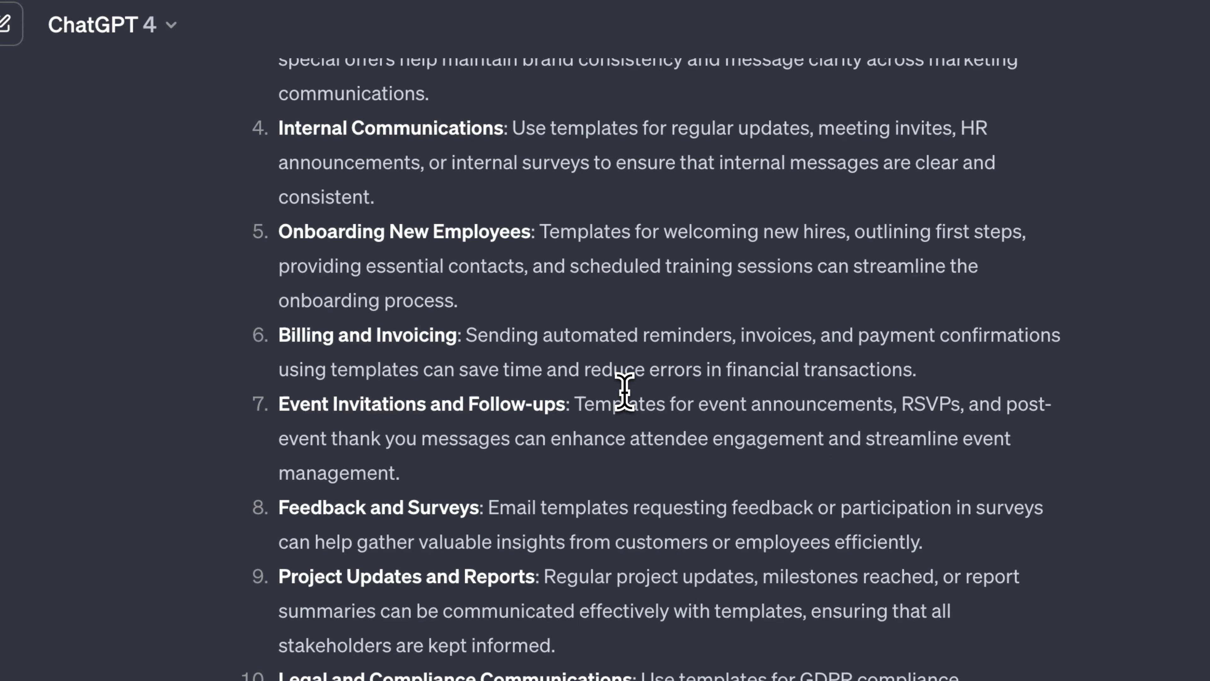
scroll(624, 392, down, 1)
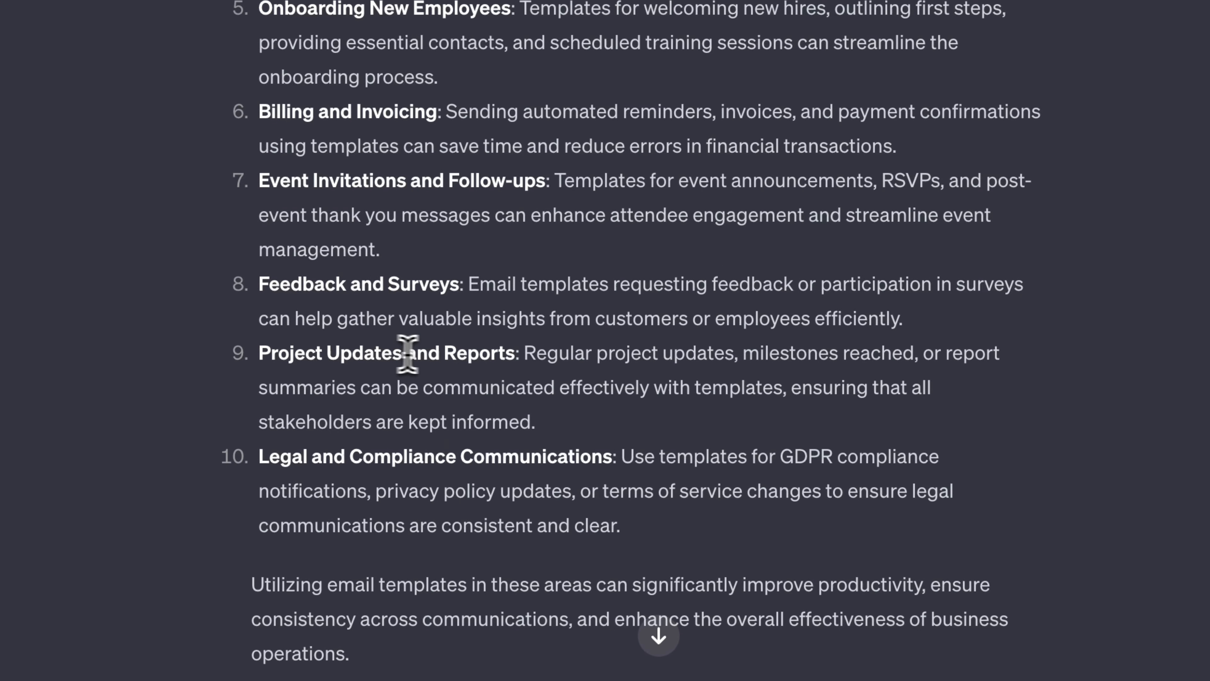
scroll(489, 353, down, 1)
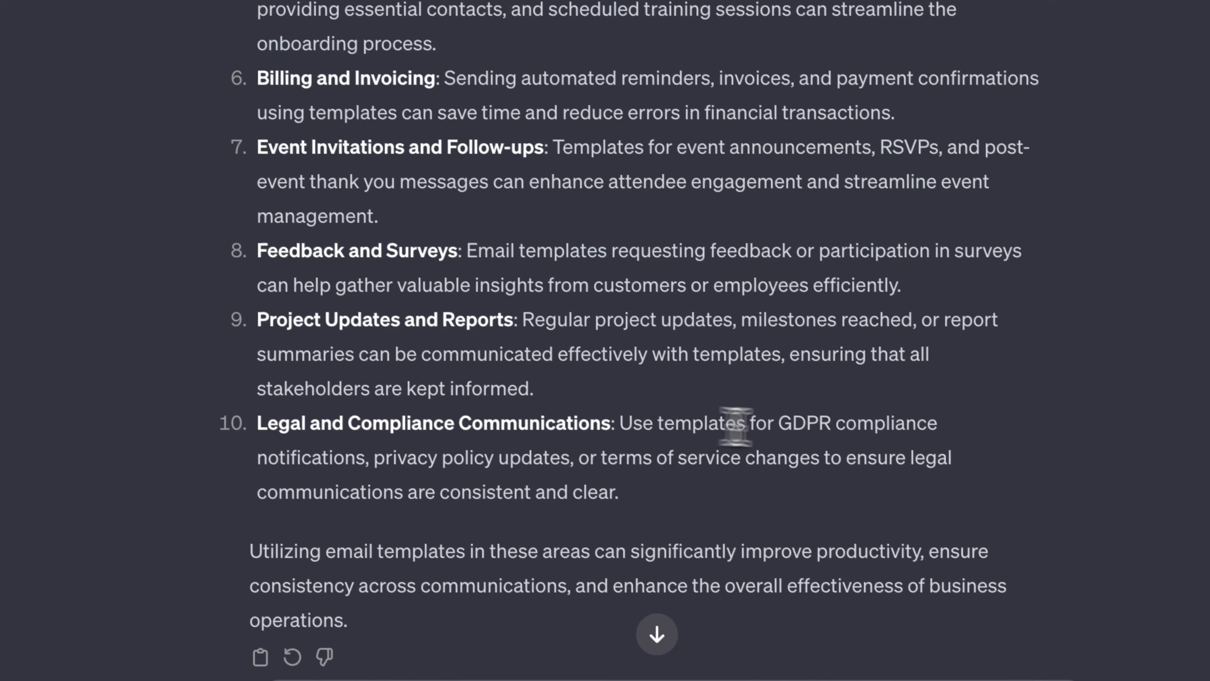
scroll(508, 441, down, 1)
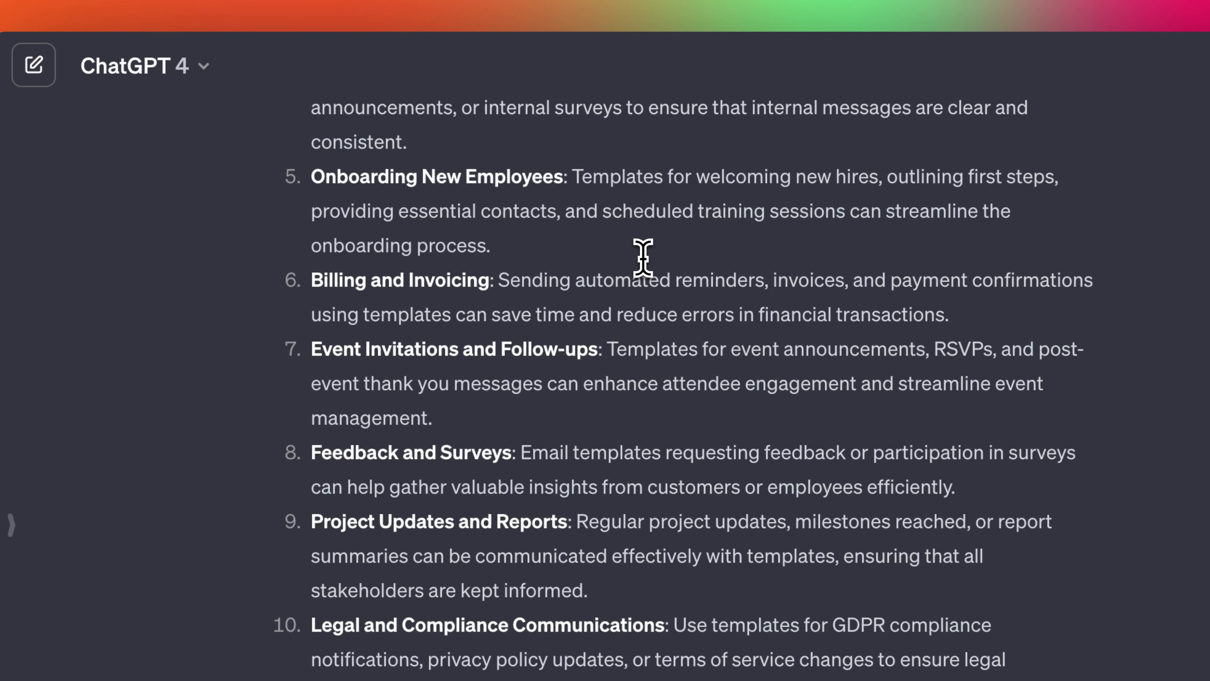
scroll(643, 257, down, 1)
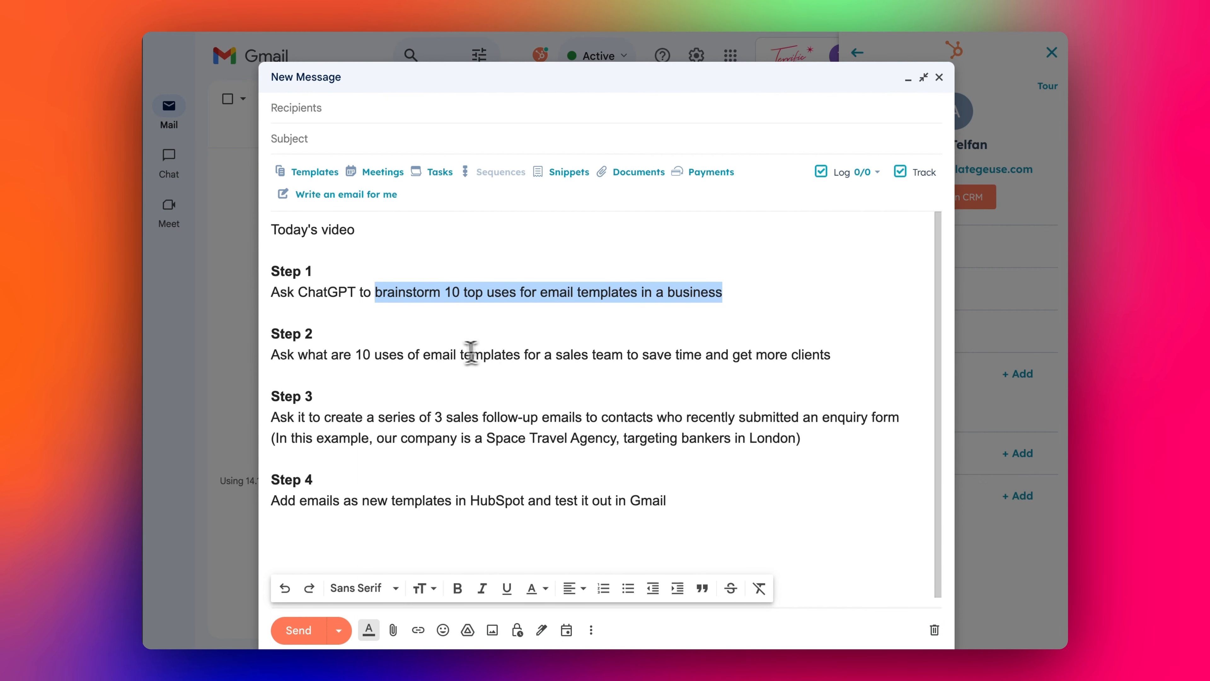
Copy Step 2's prompt from Gmail into ChatGPT and submit: "what are 10 uses of email templates for a sales team to save time and get more clients"
drag(309, 358, 933, 345)
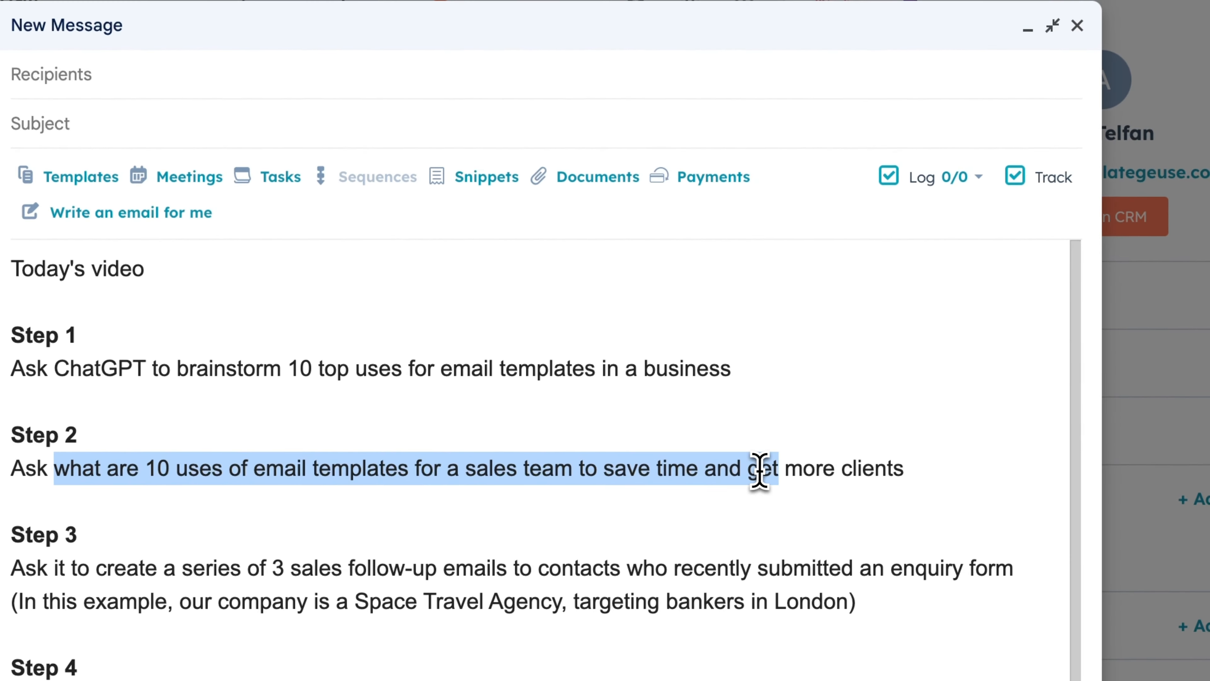
drag(760, 469, 905, 468)
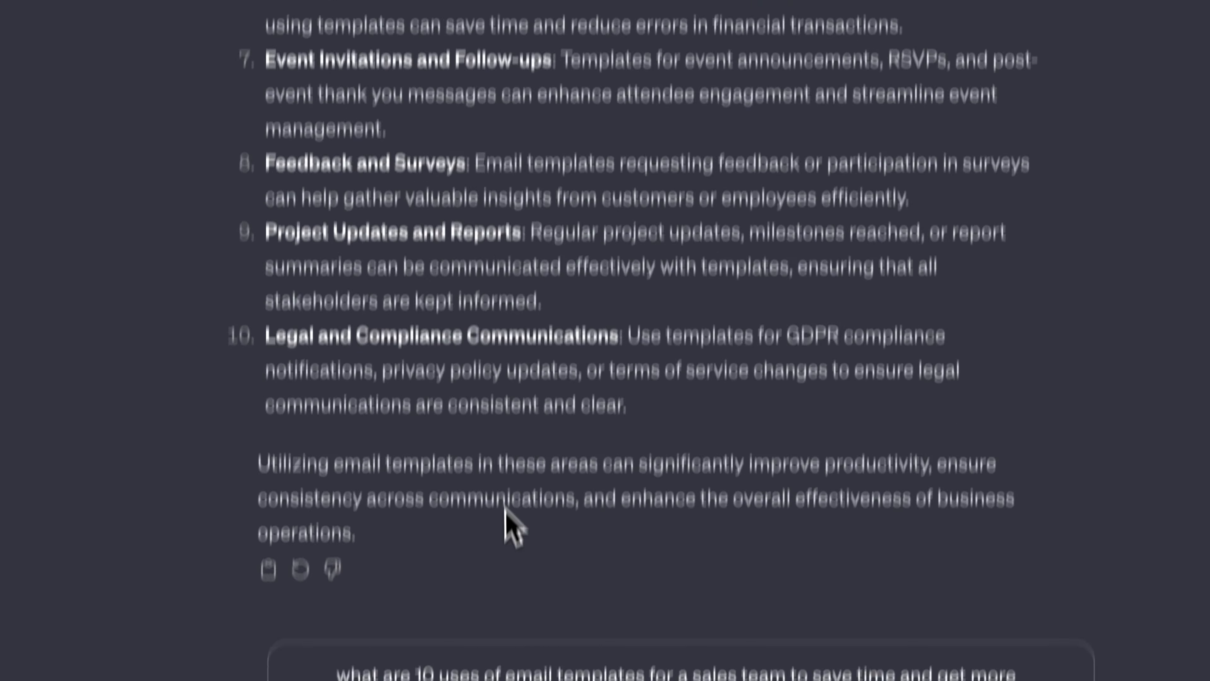
key(Return)
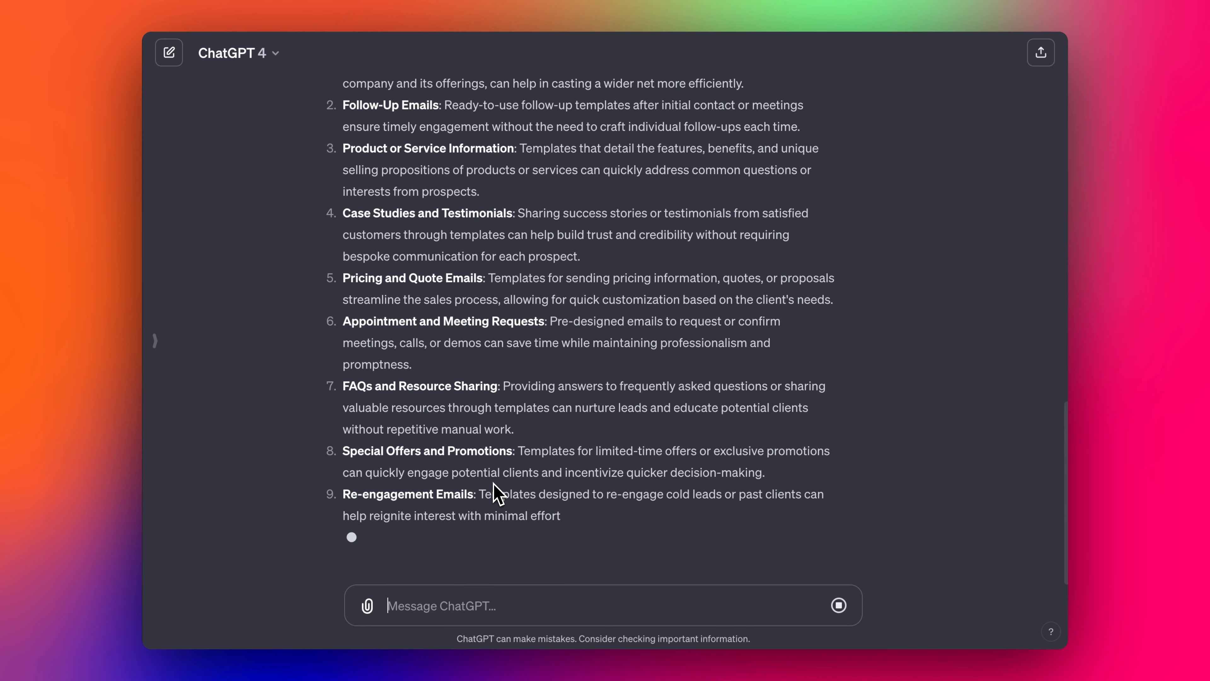
Read through ChatGPT's ten uses of email templates for a sales team, from Prospecting Emails to Referral Requests
scroll(505, 381, up, 10)
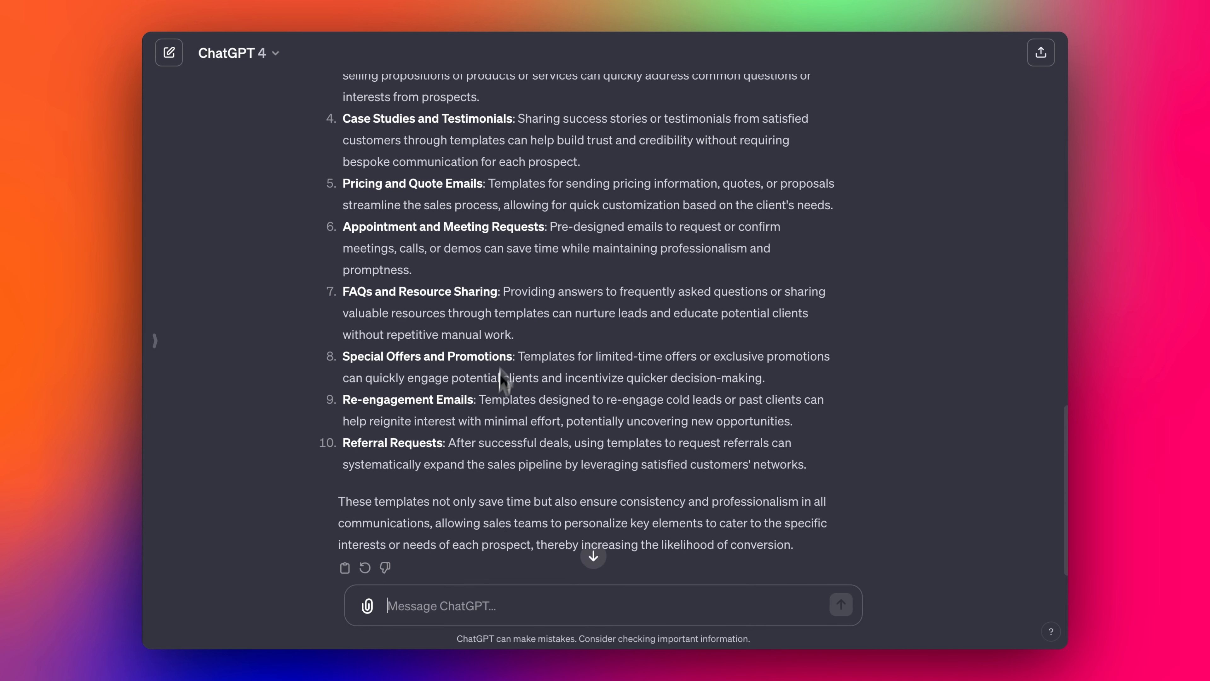
scroll(537, 367, down, 1)
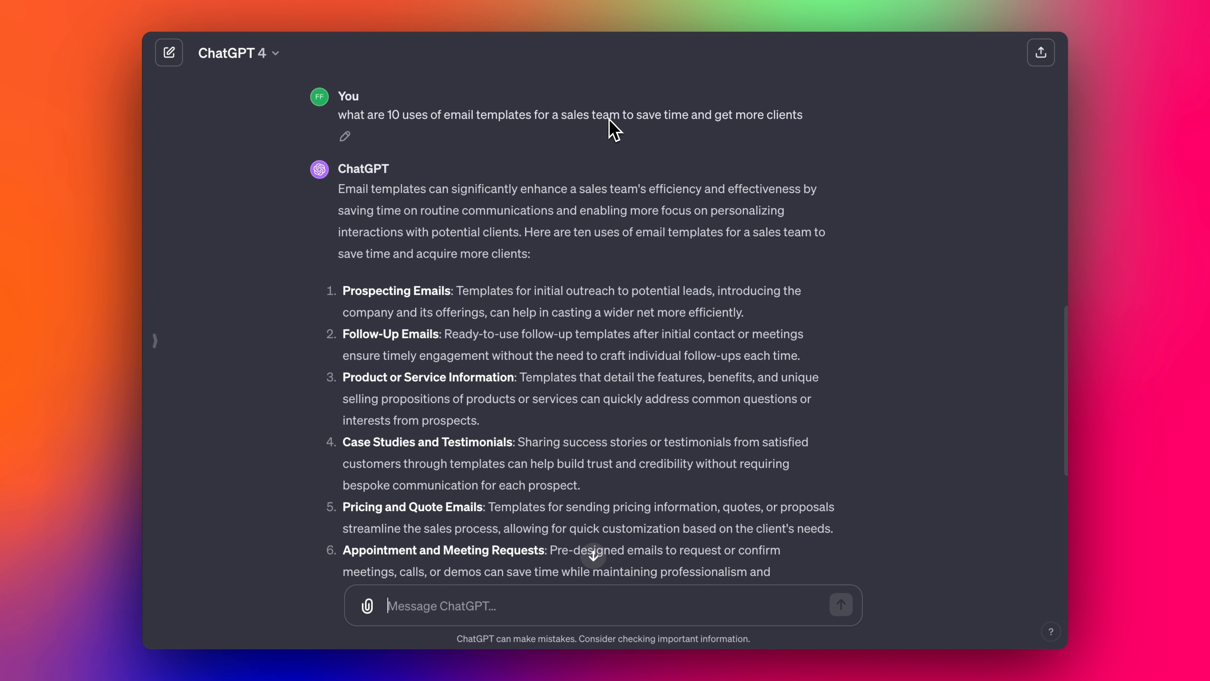
scroll(608, 157, down, 1)
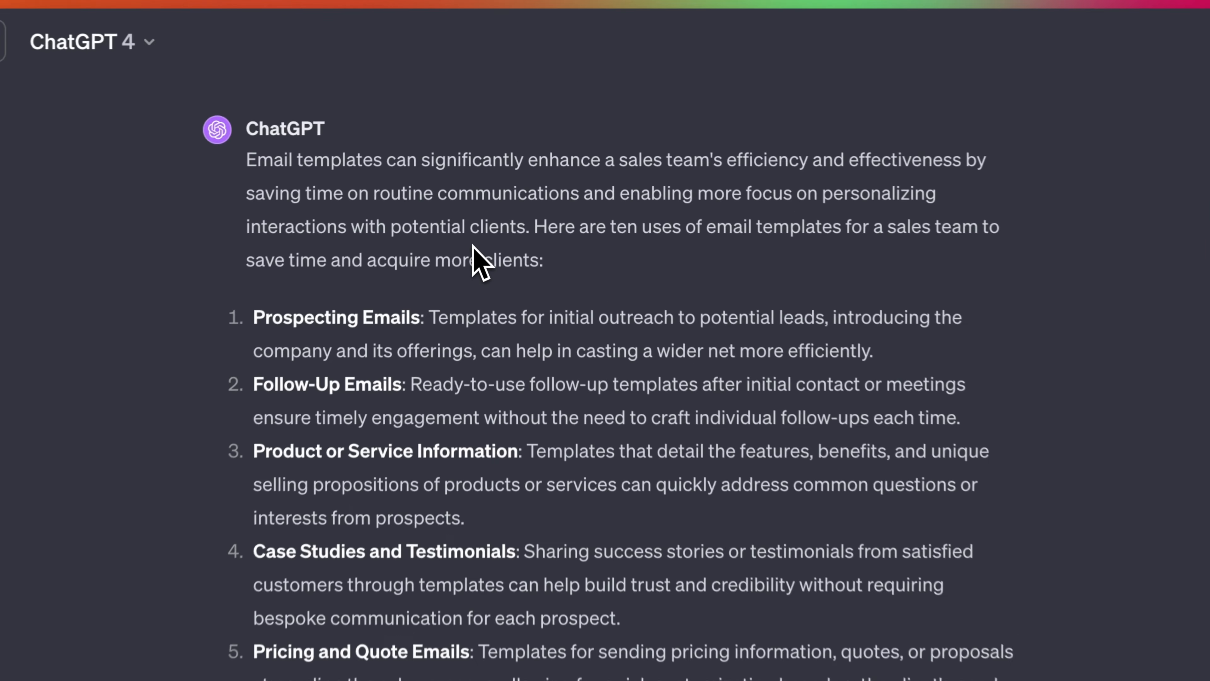
scroll(571, 262, down, 1)
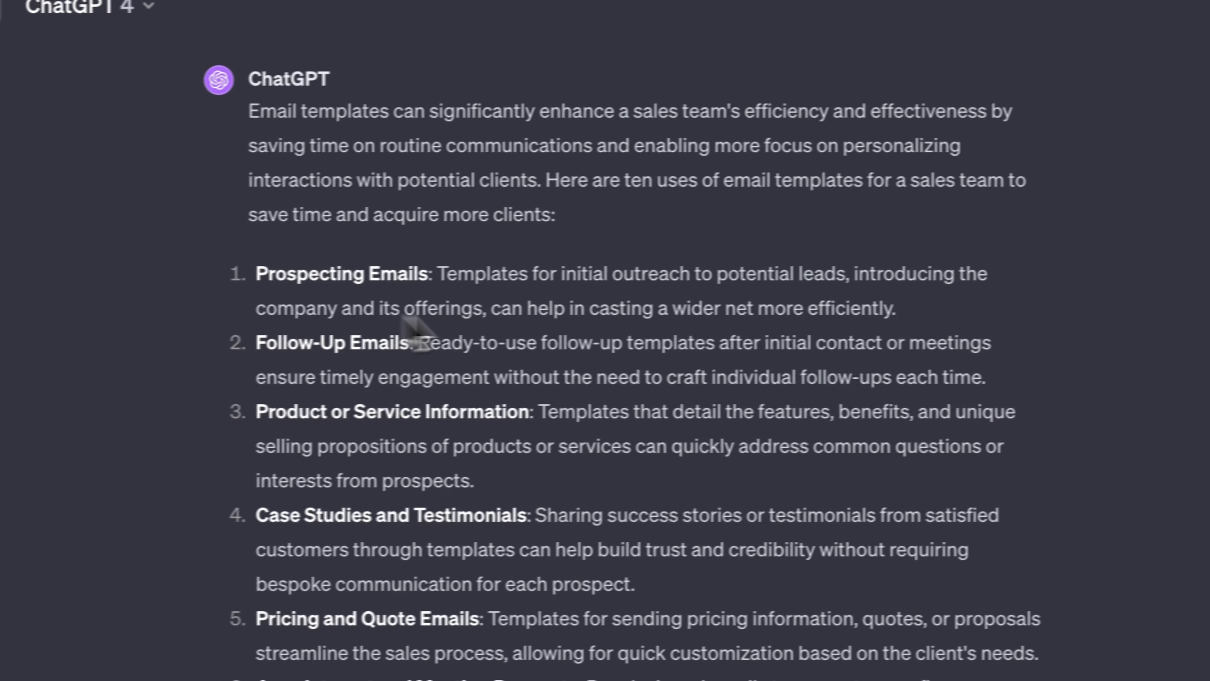
scroll(542, 313, down, 2)
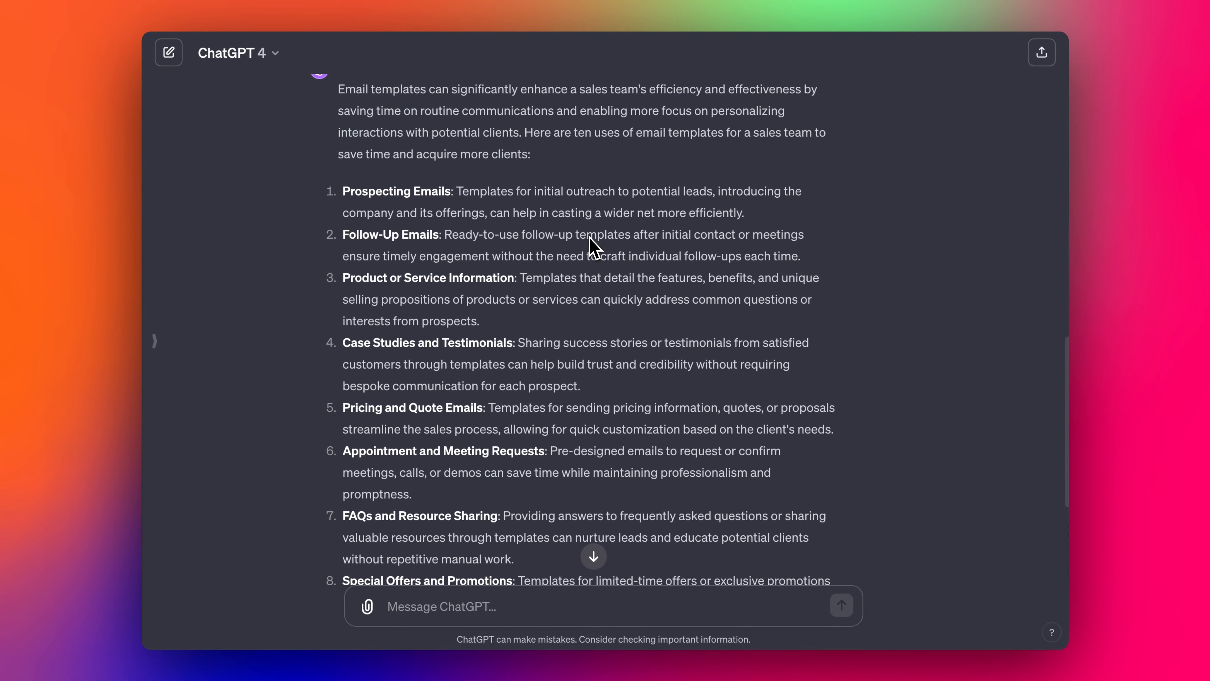
scroll(600, 250, down, 1)
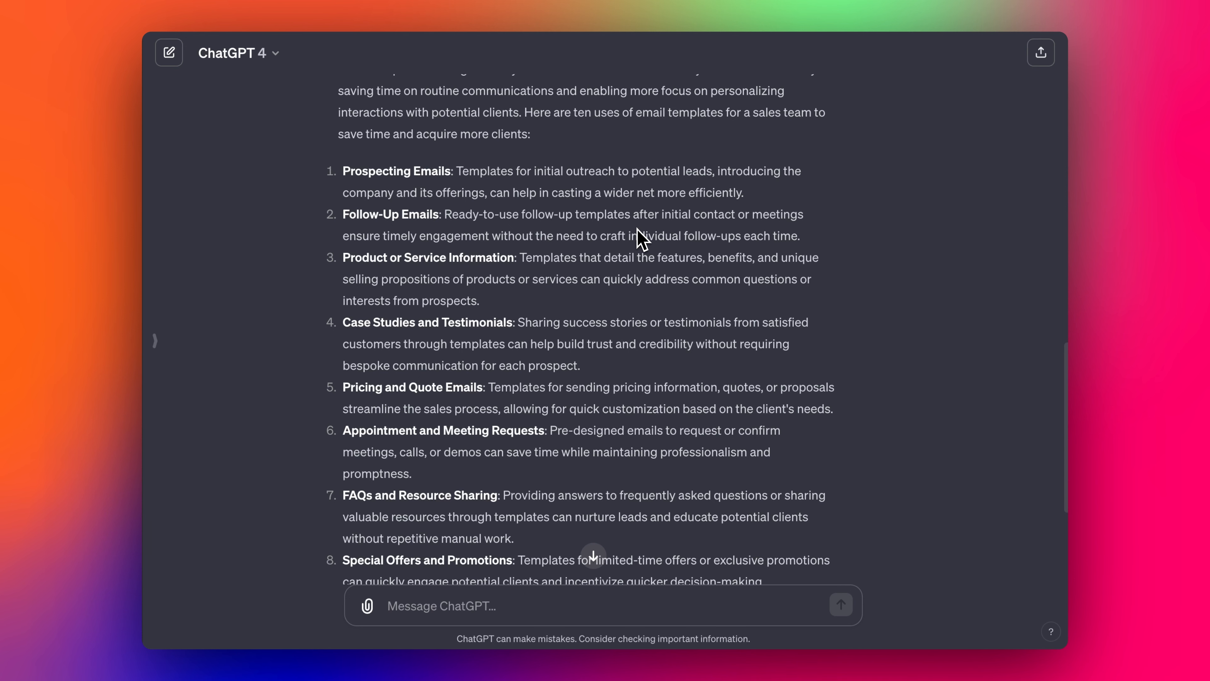
scroll(642, 239, down, 1)
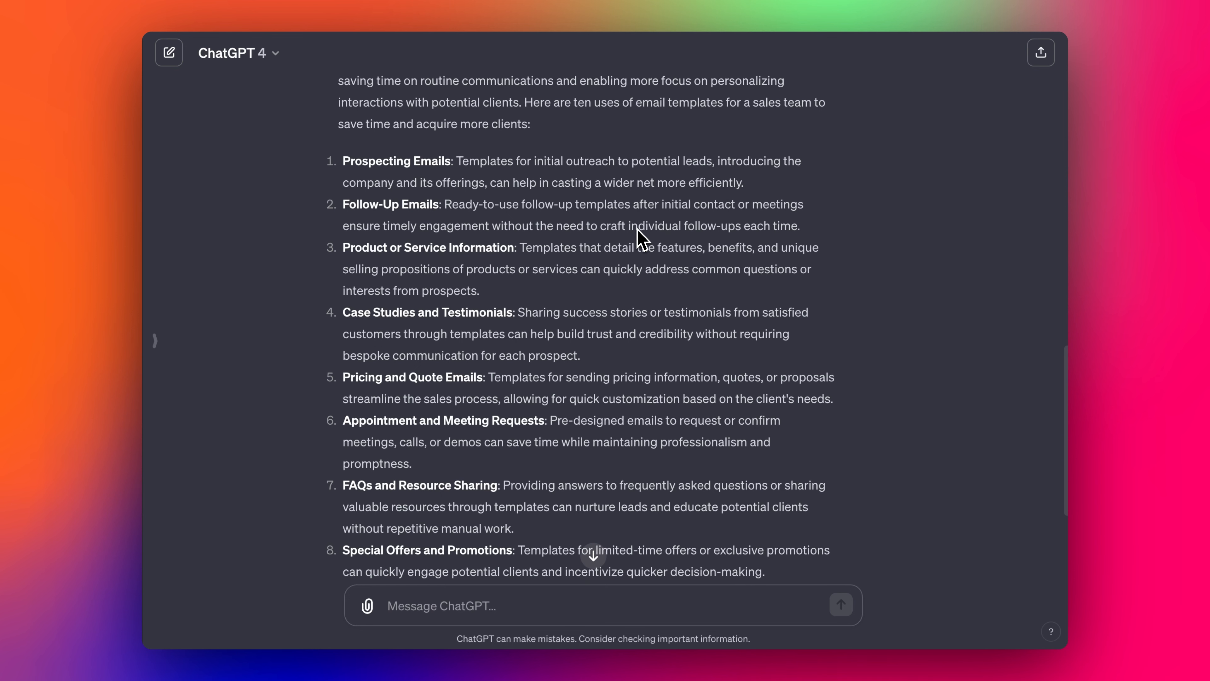
scroll(639, 236, down, 2)
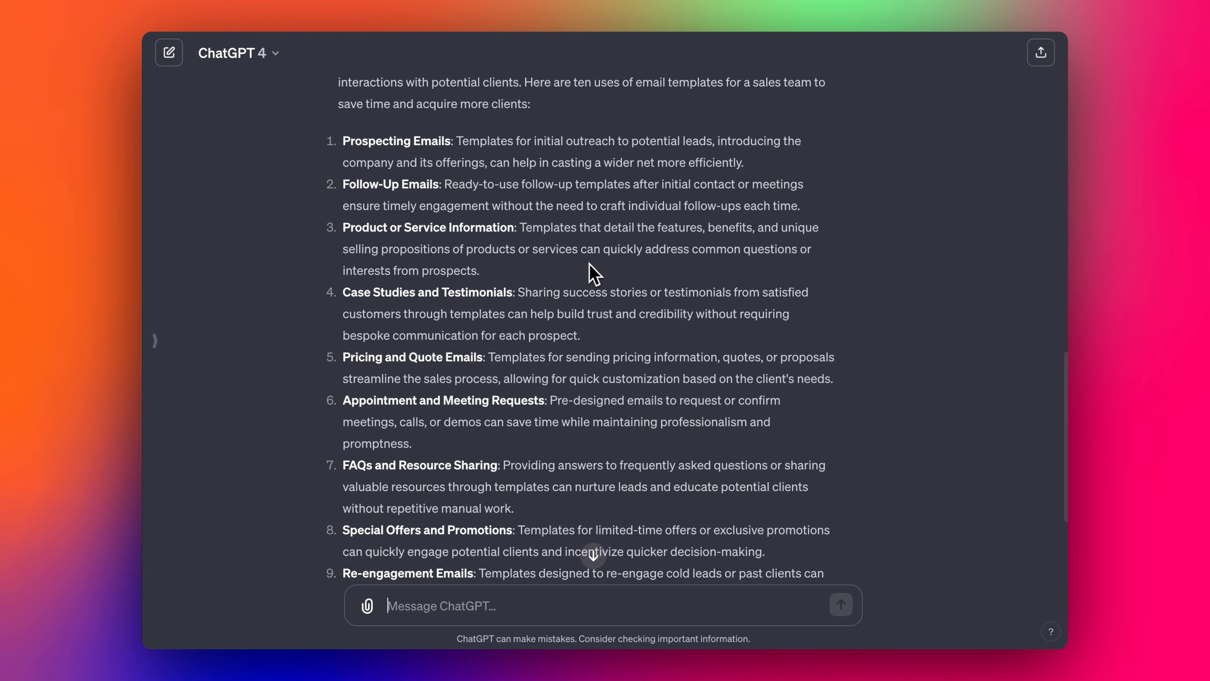
scroll(559, 267, down, 3)
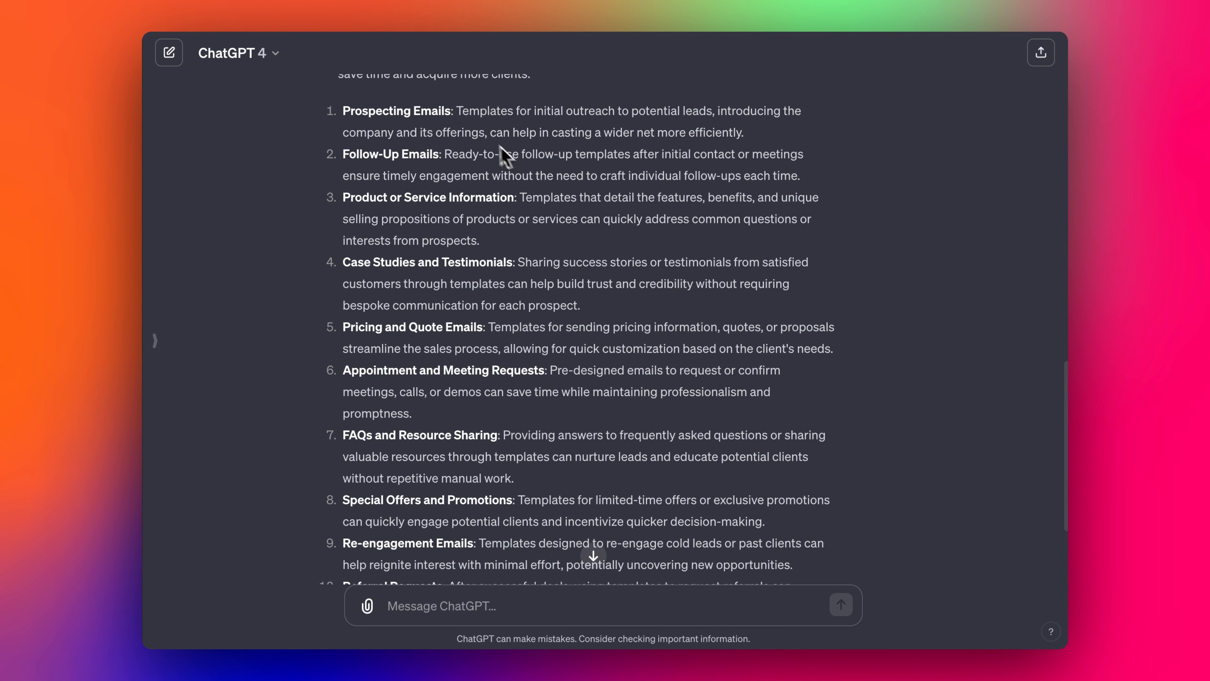
scroll(632, 253, down, 5)
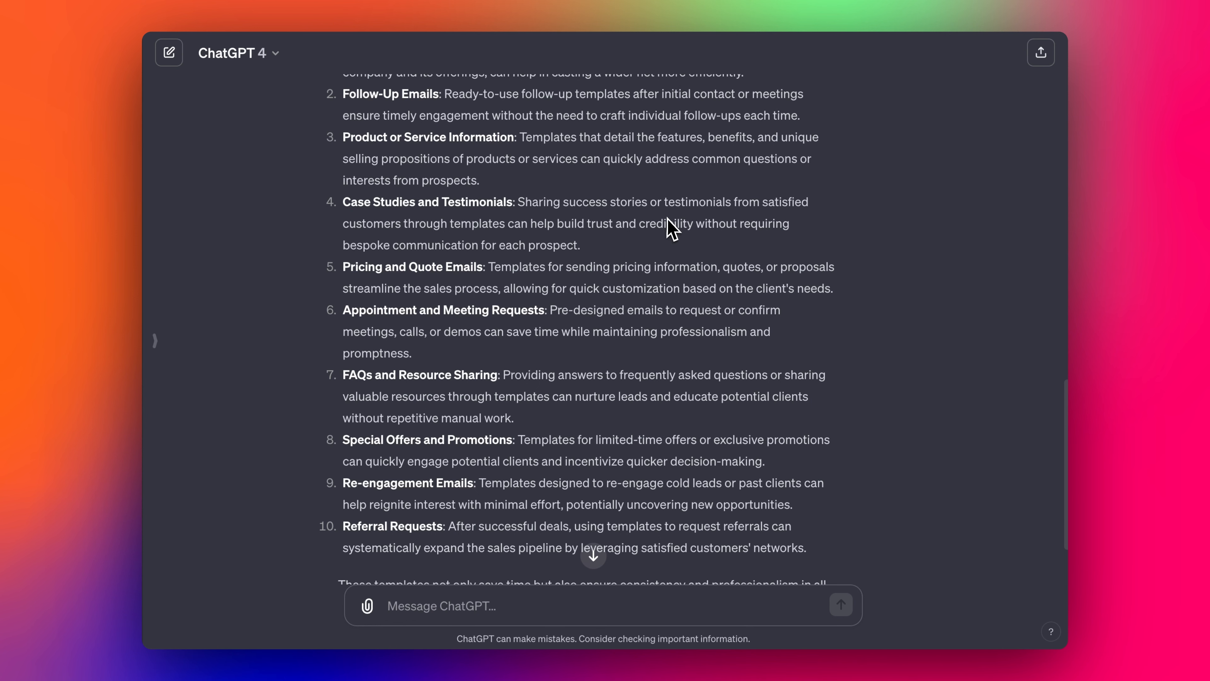
scroll(638, 243, down, 1)
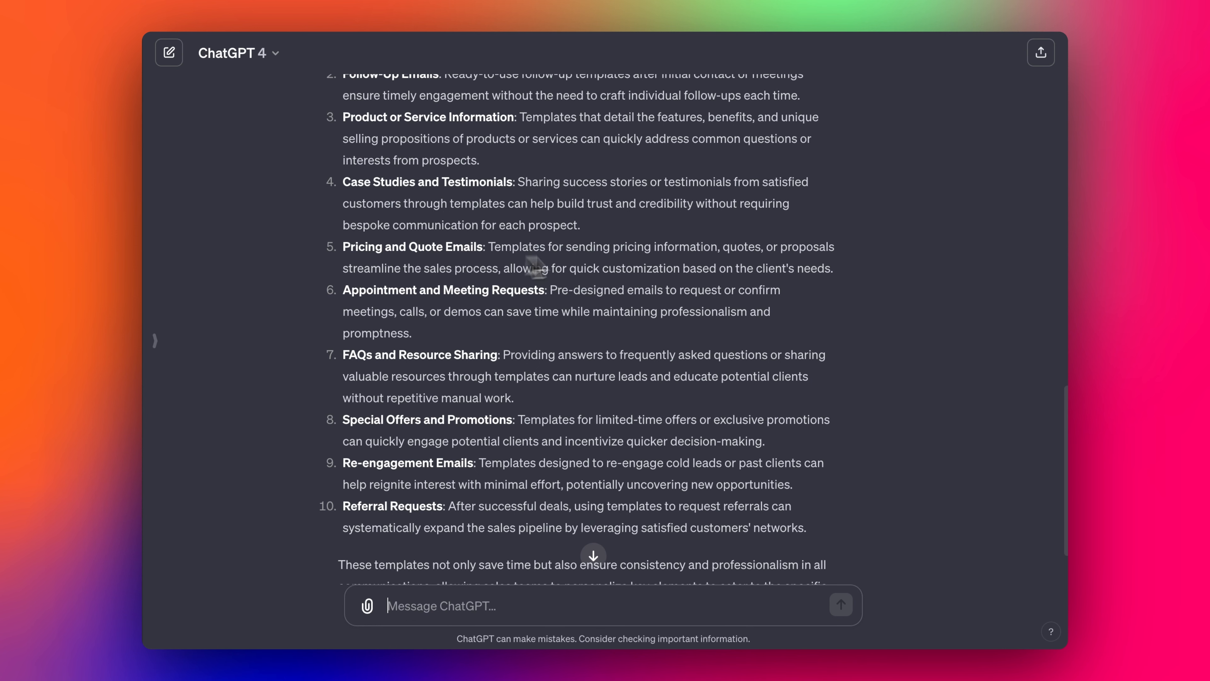
scroll(641, 272, down, 1)
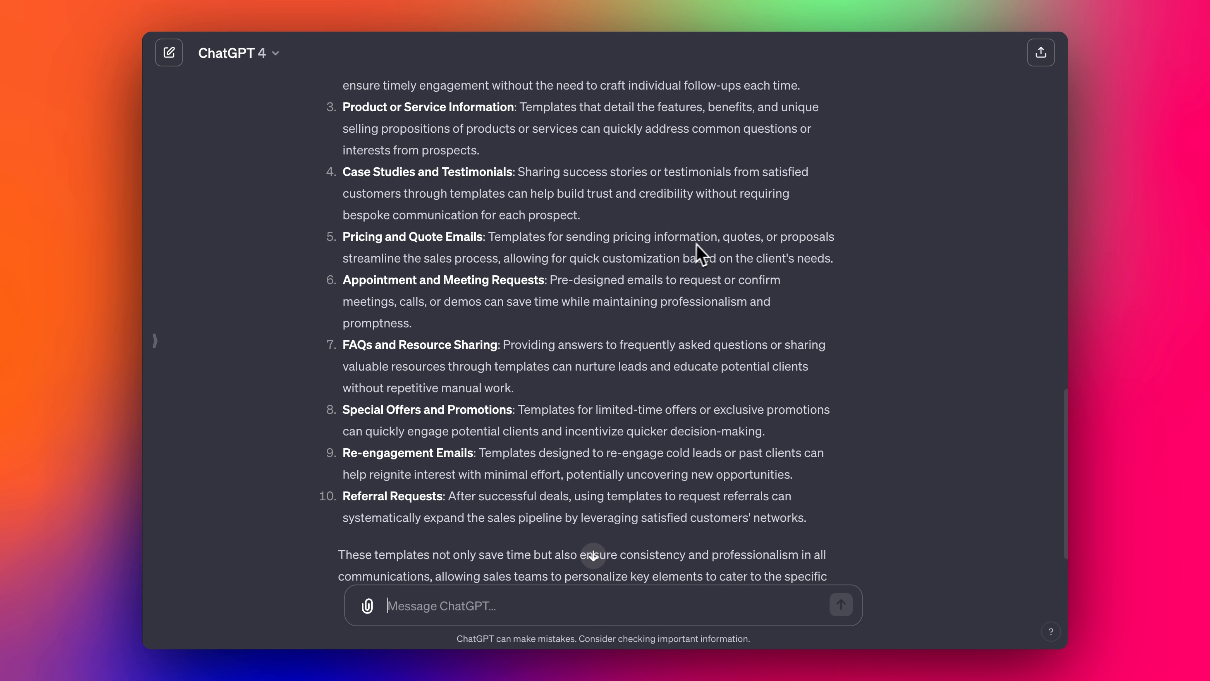
scroll(714, 253, down, 1)
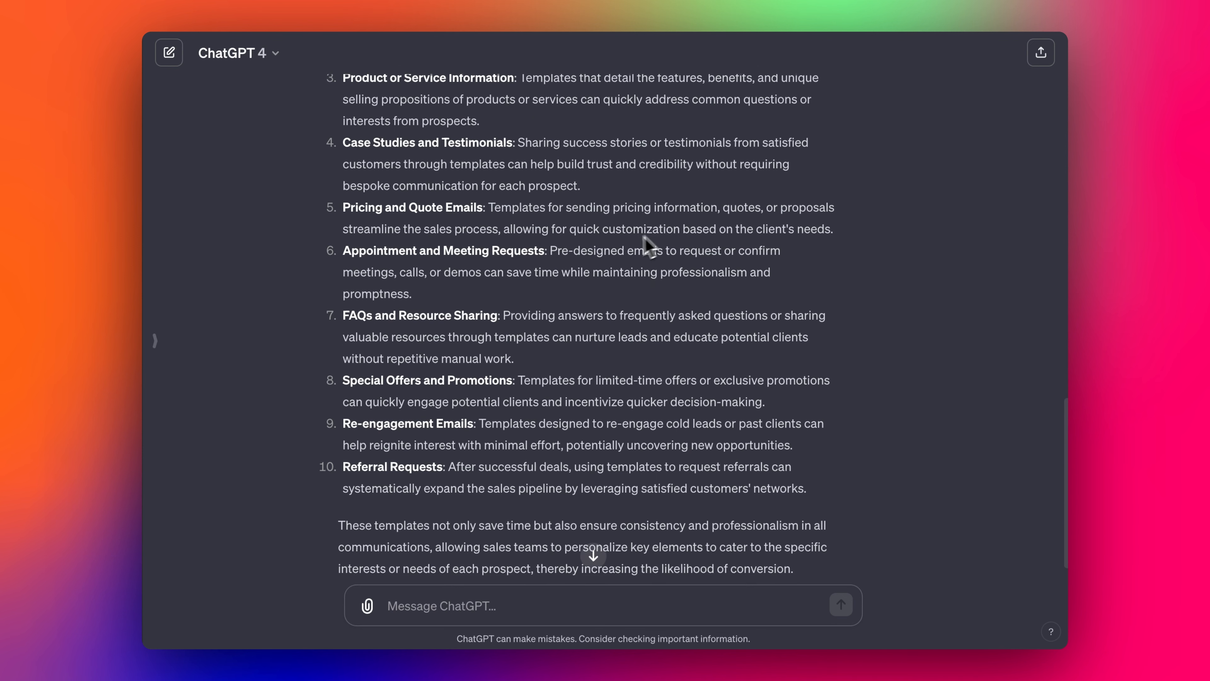
scroll(645, 239, down, 1)
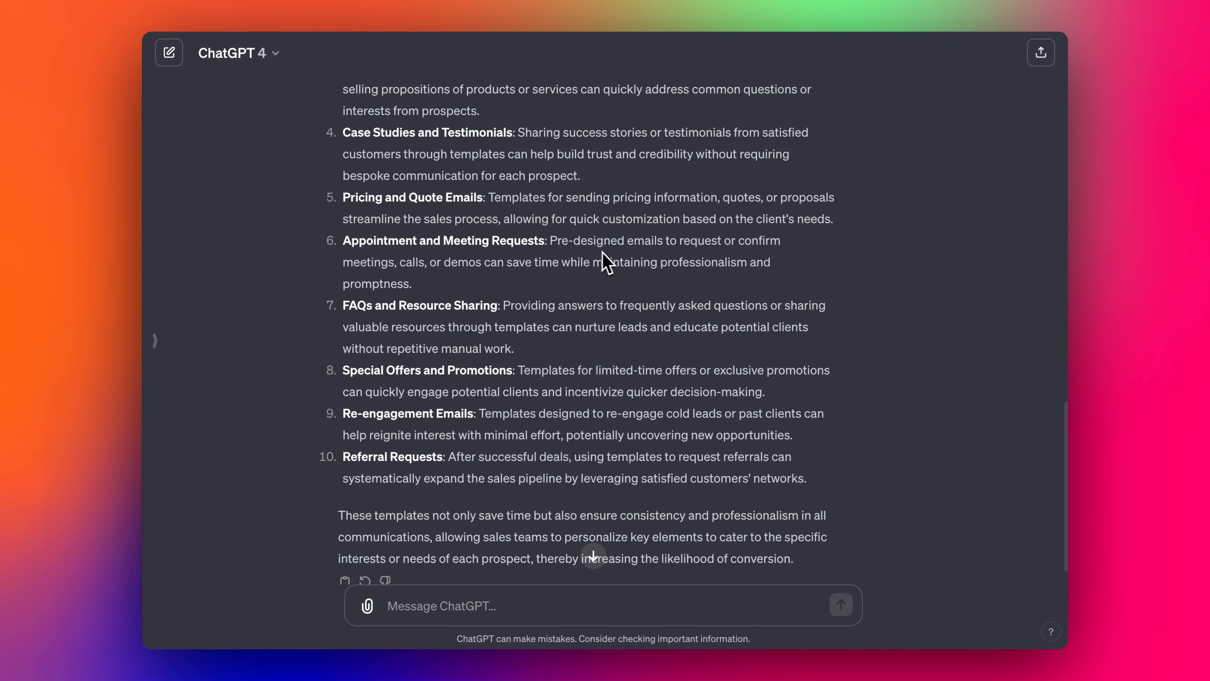
scroll(605, 262, down, 2)
scroll(520, 246, down, 1)
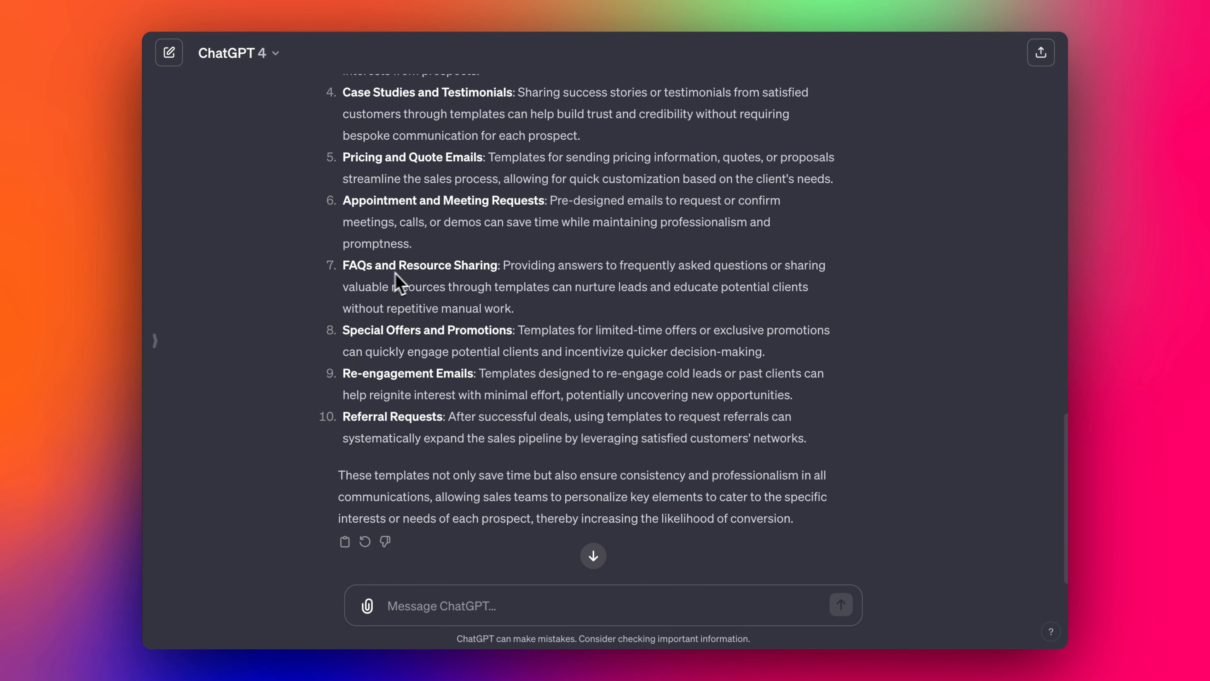
scroll(524, 279, down, 1)
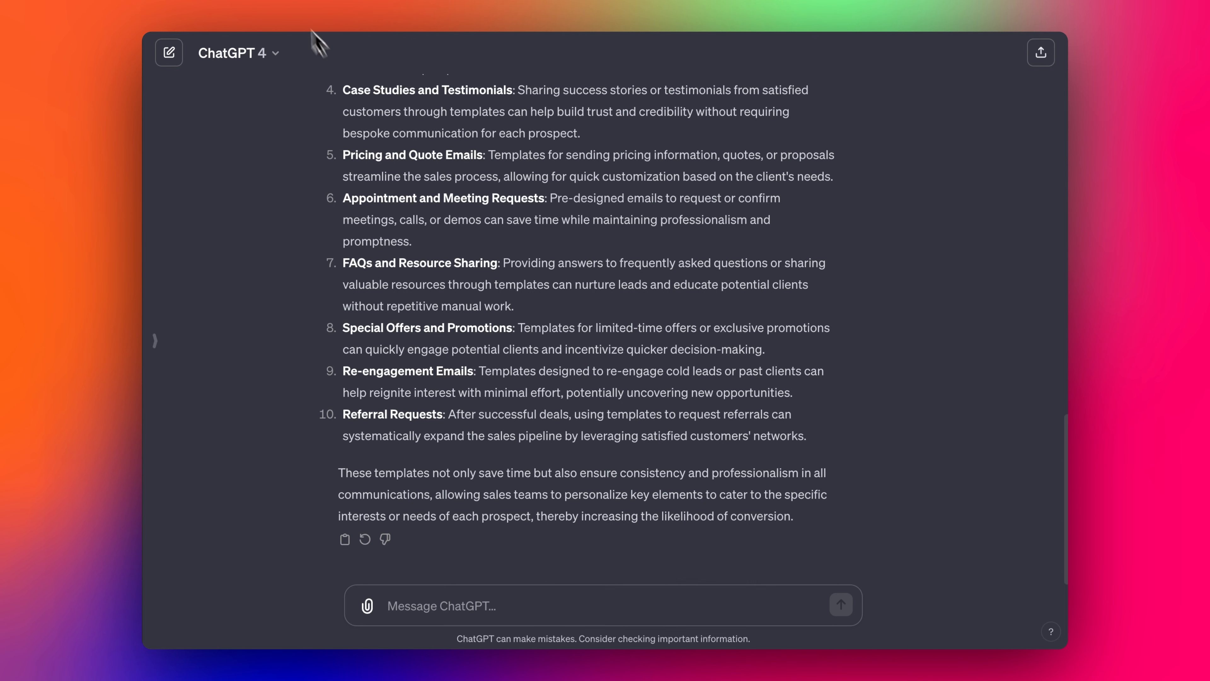
Copy Step 3's prompt from the Gmail draft, 3 sales follow-up emails for a Space Travel Agency targeting bankers in London, and submit it to ChatGPT
click(311, 1)
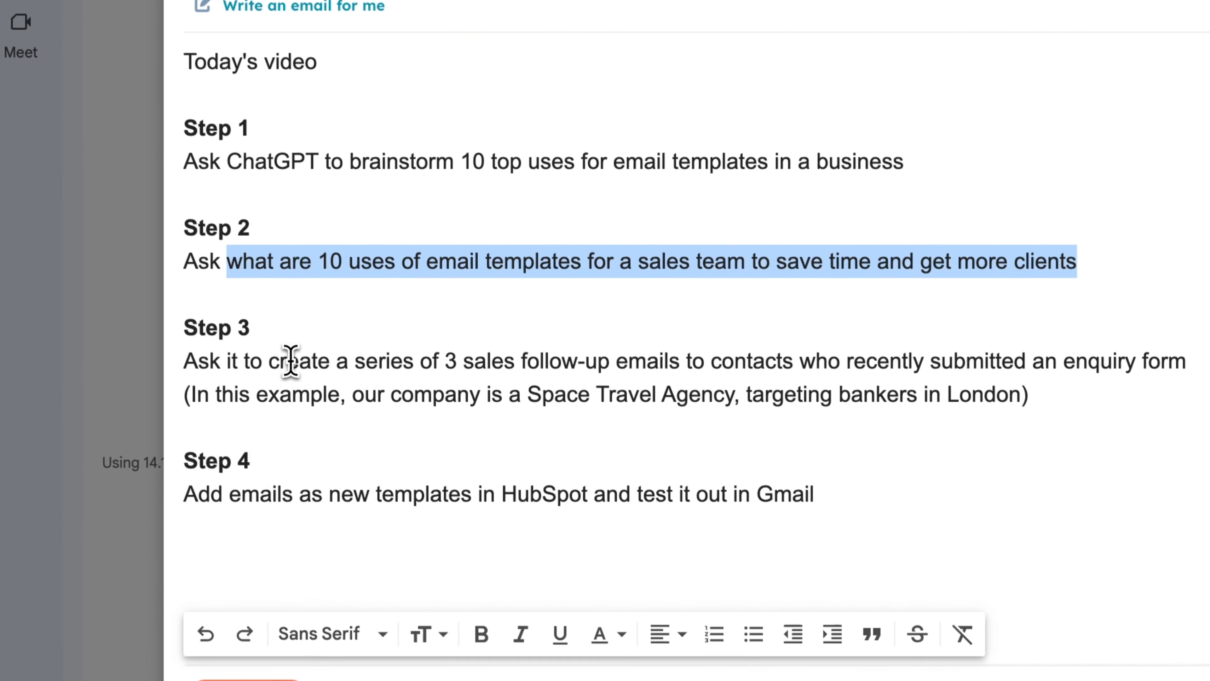
drag(290, 361, 1020, 387)
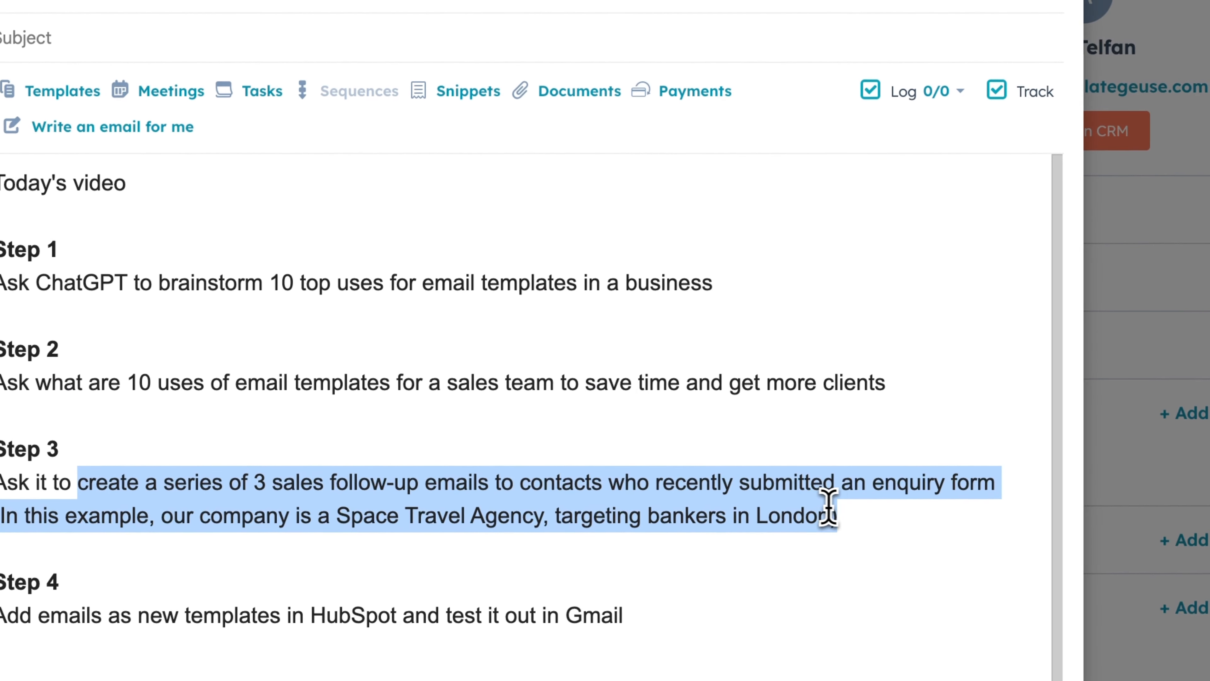
drag(827, 506, 835, 508)
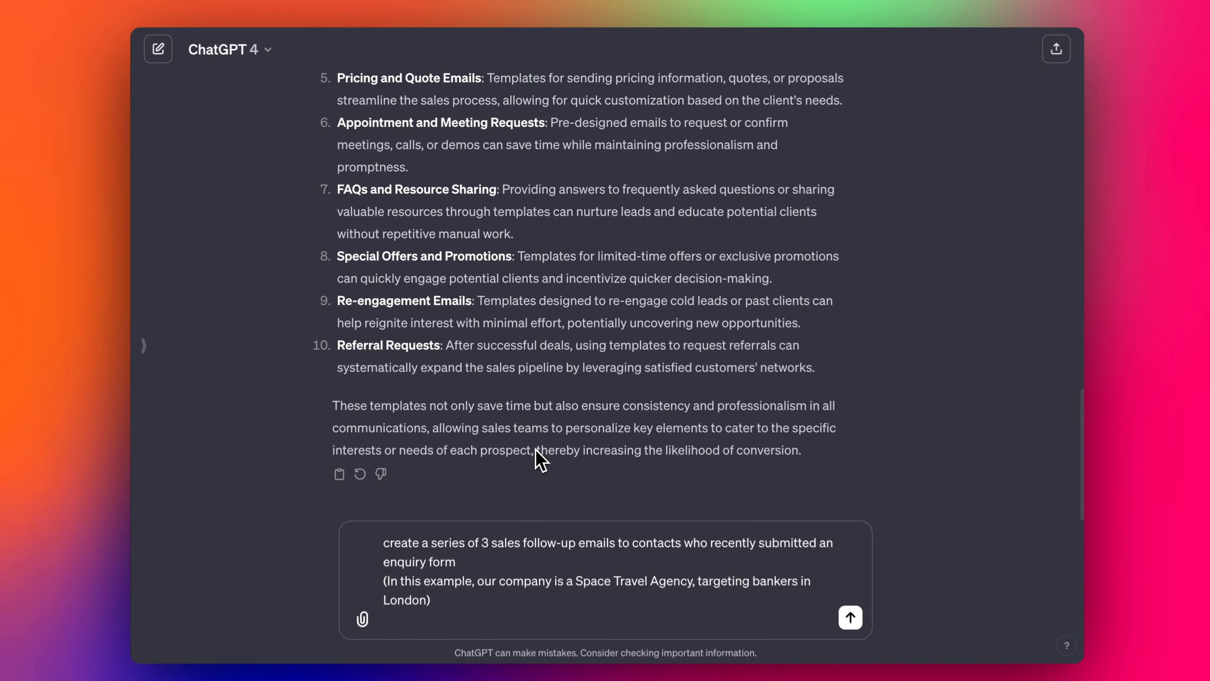
key(Return)
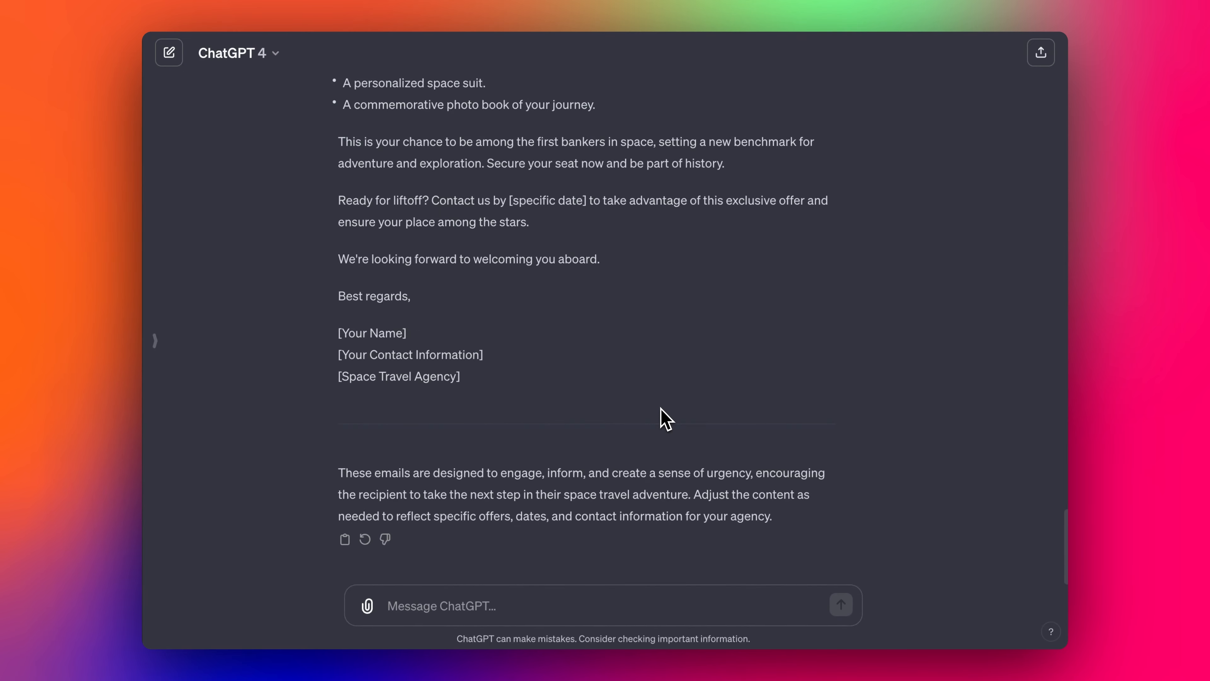
Return to the start of ChatGPT's follow-up email series and read through Email 1, from its subject line to the sign-off
scroll(665, 418, up, 10)
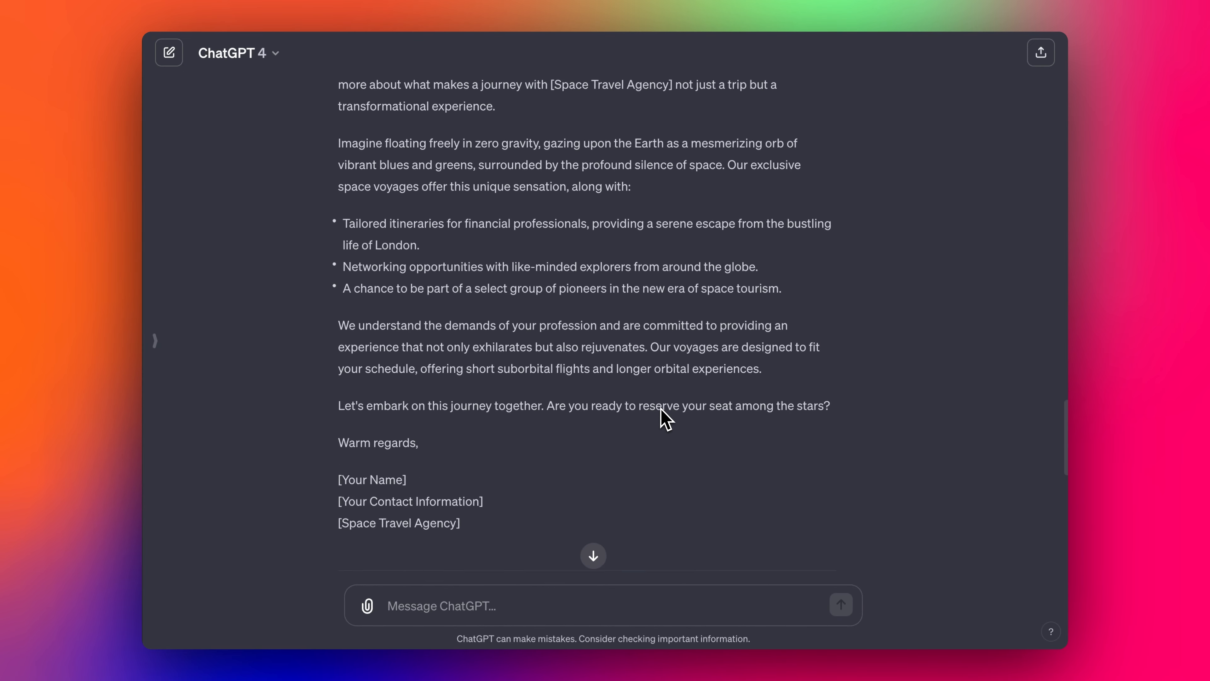
scroll(665, 418, up, 7)
scroll(664, 419, up, 5)
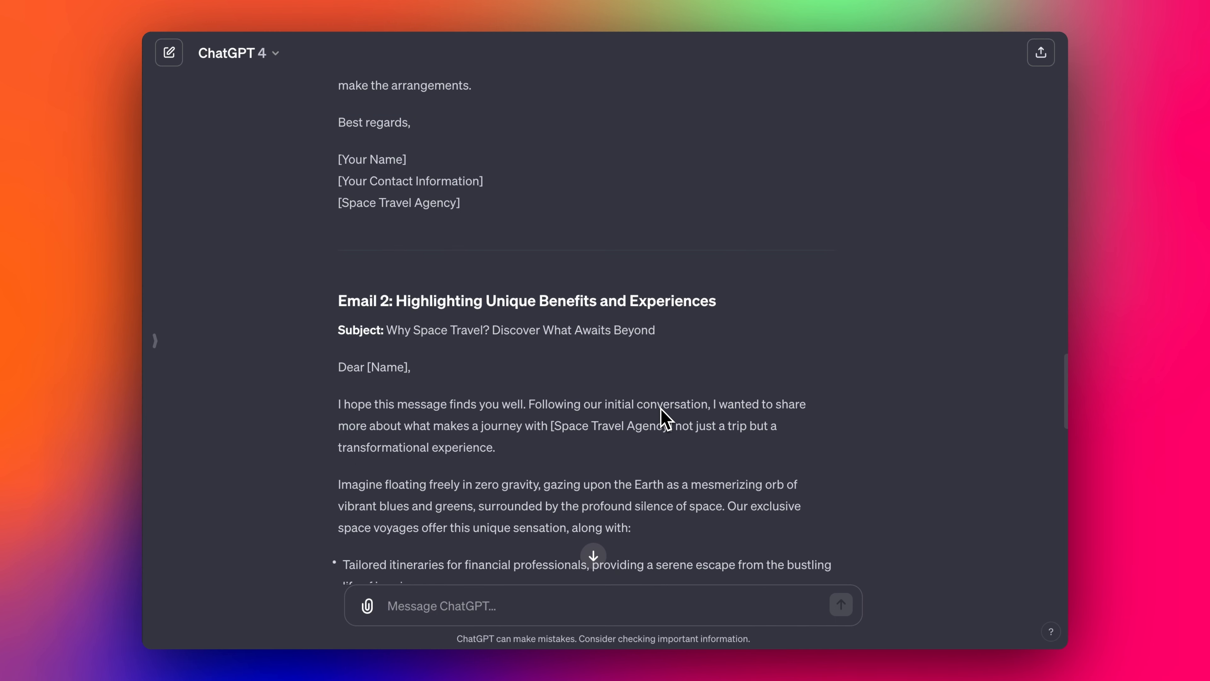
scroll(664, 418, up, 12)
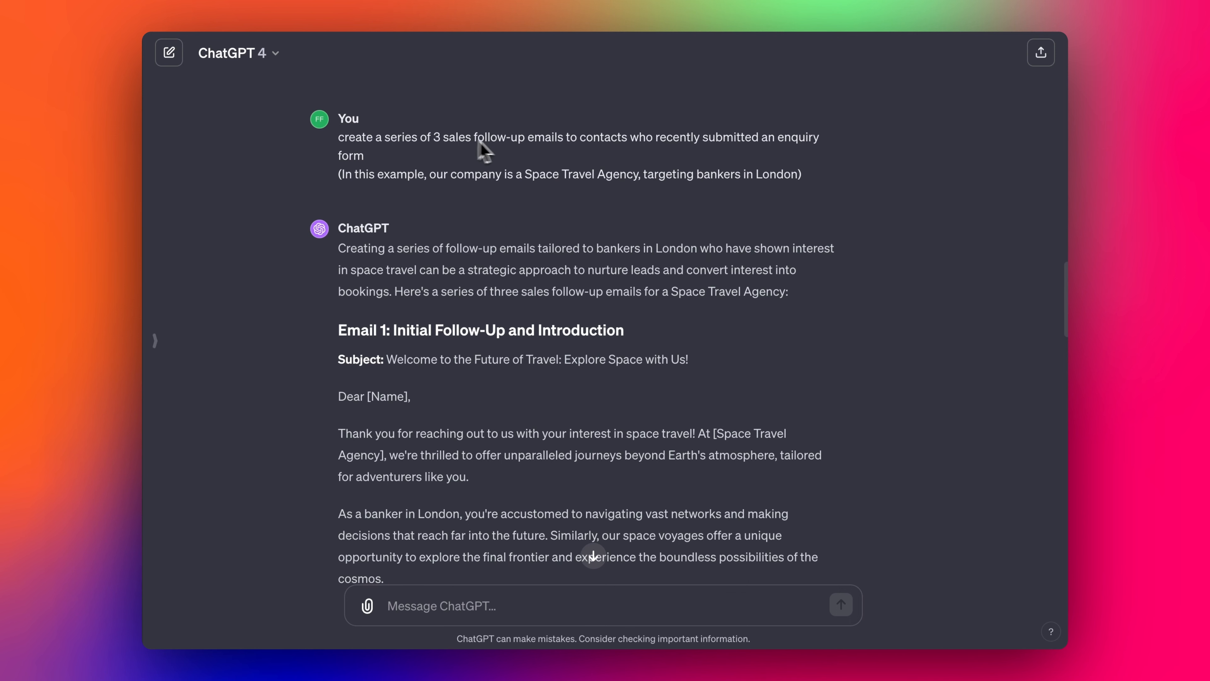
scroll(615, 267, down, 5)
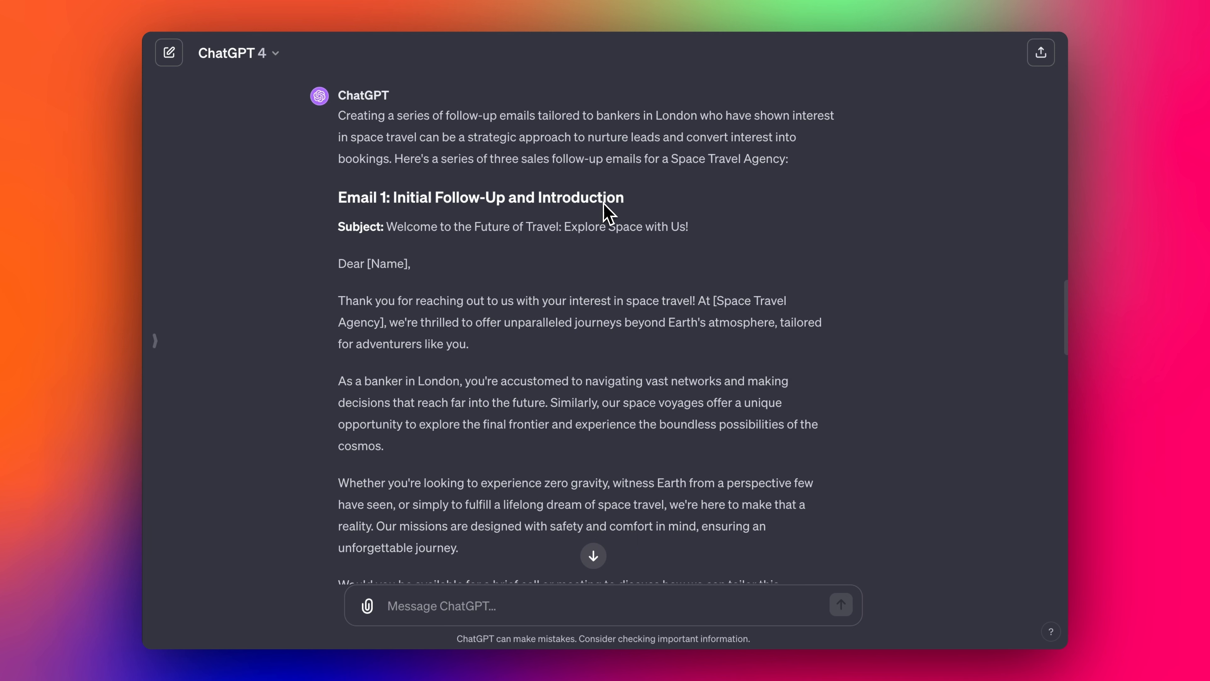
scroll(608, 211, down, 1)
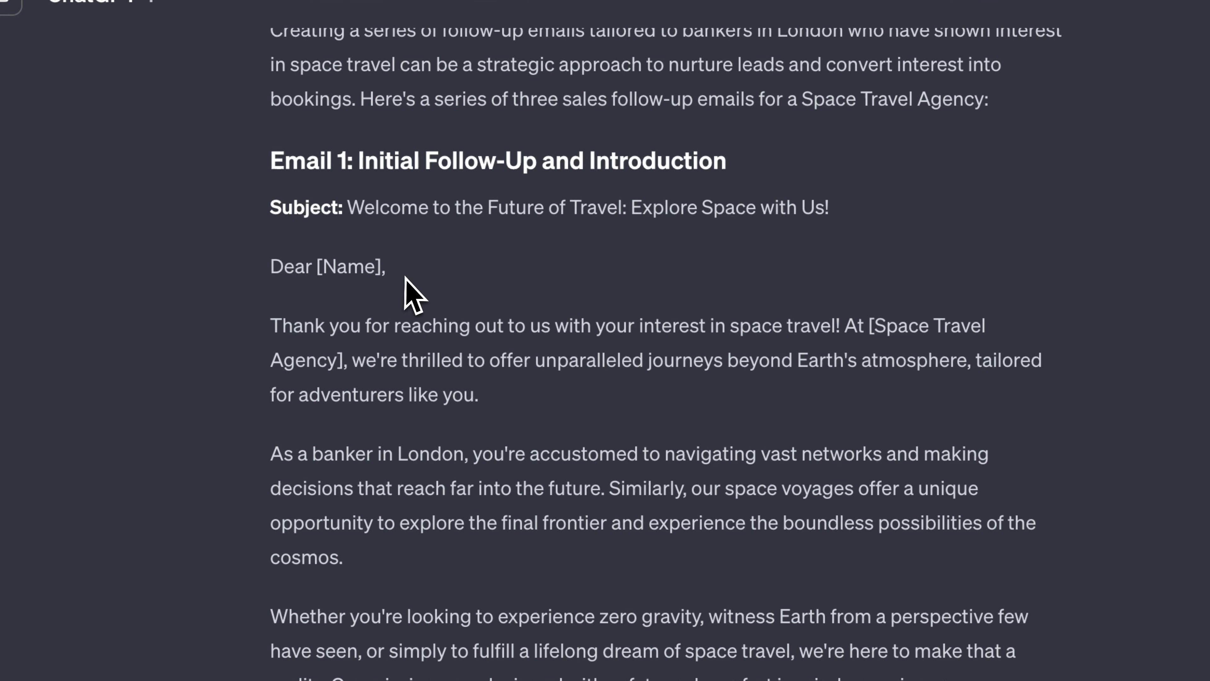
scroll(548, 346, down, 1)
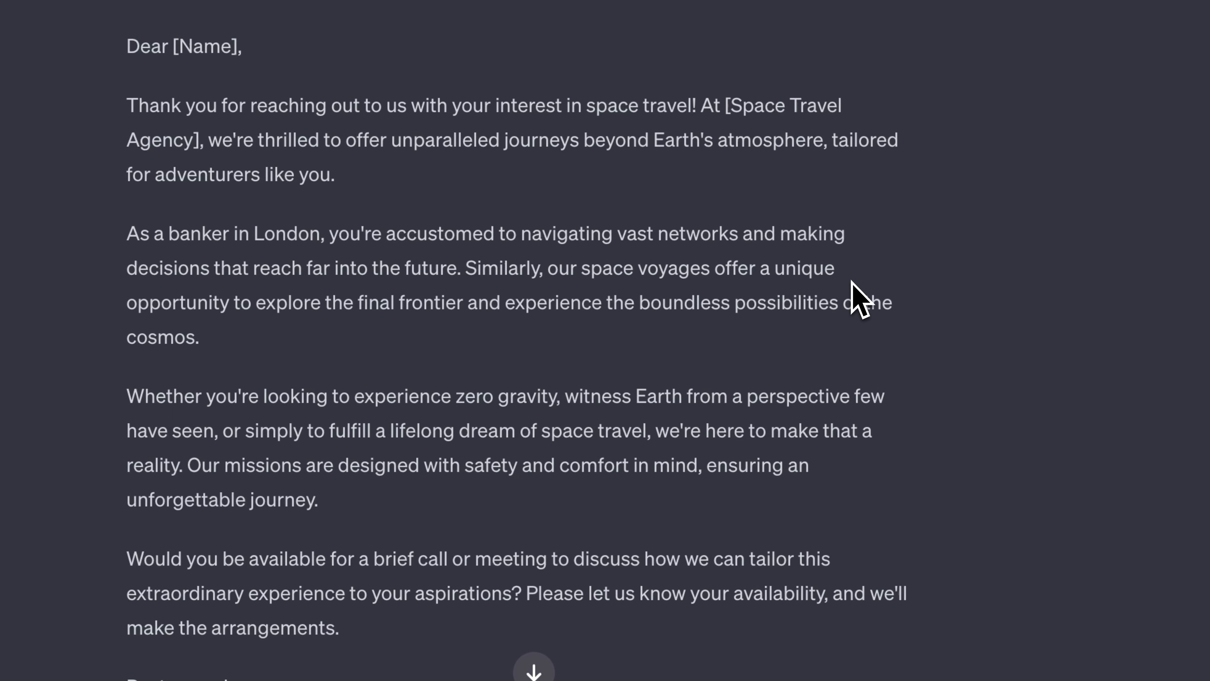
scroll(853, 286, down, 1)
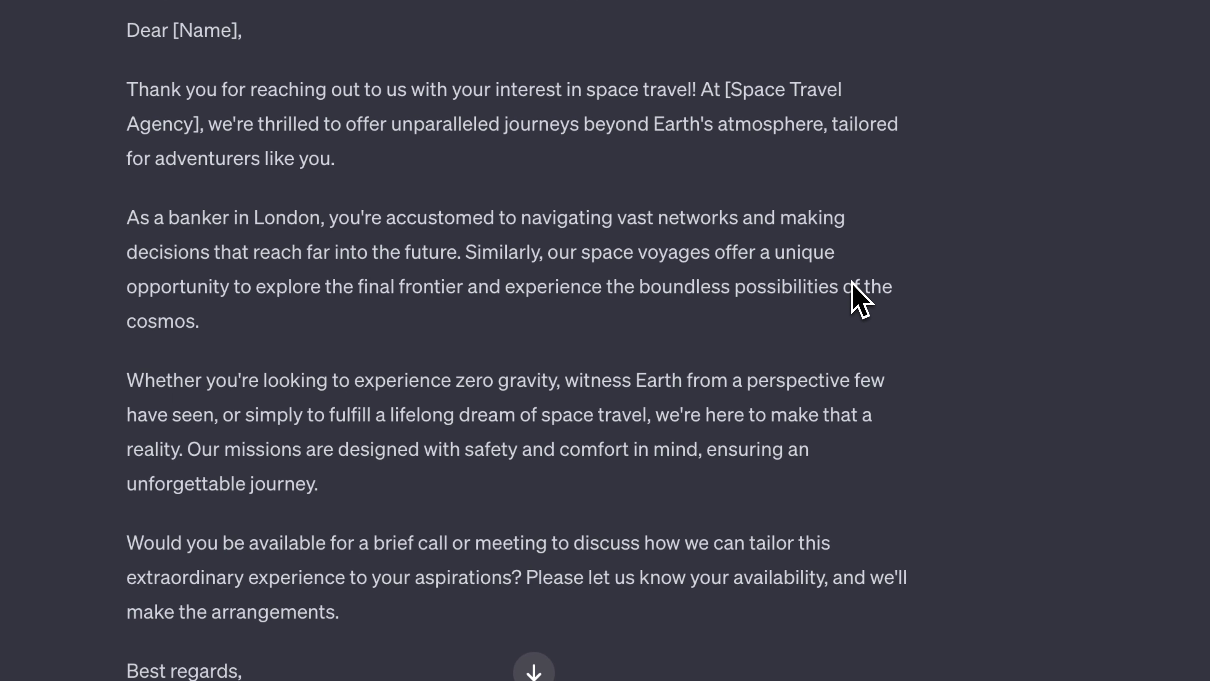
scroll(853, 284, down, 1)
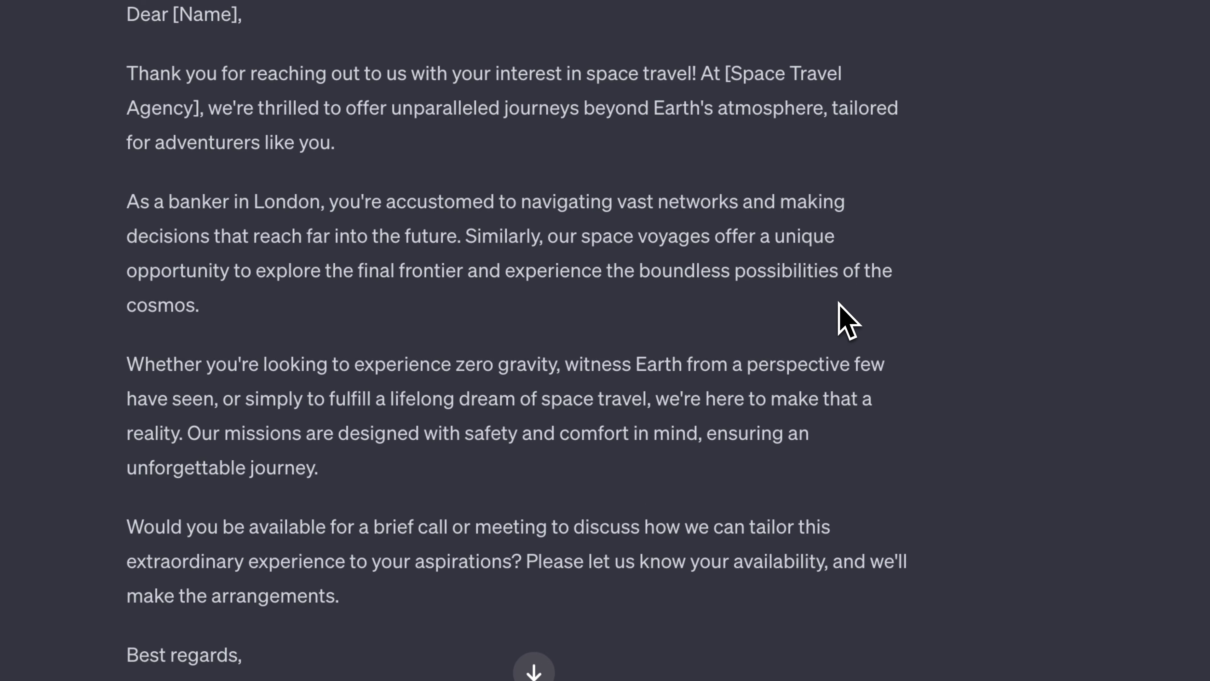
scroll(848, 298, down, 2)
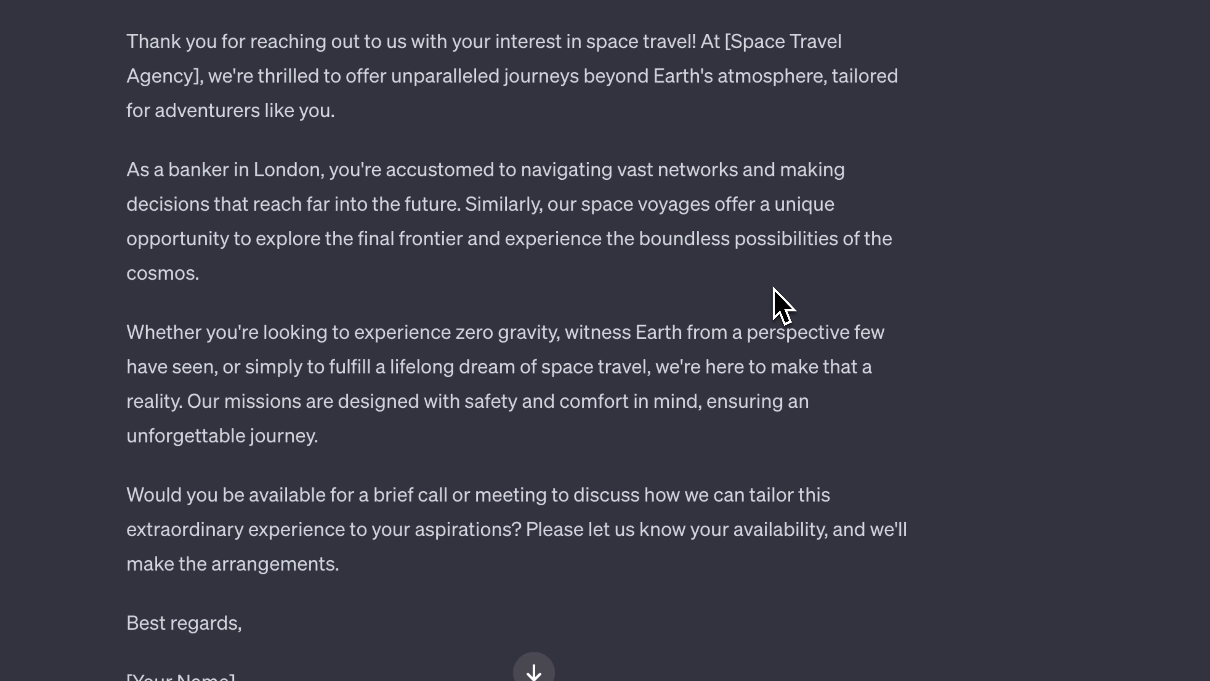
scroll(824, 429, down, 2)
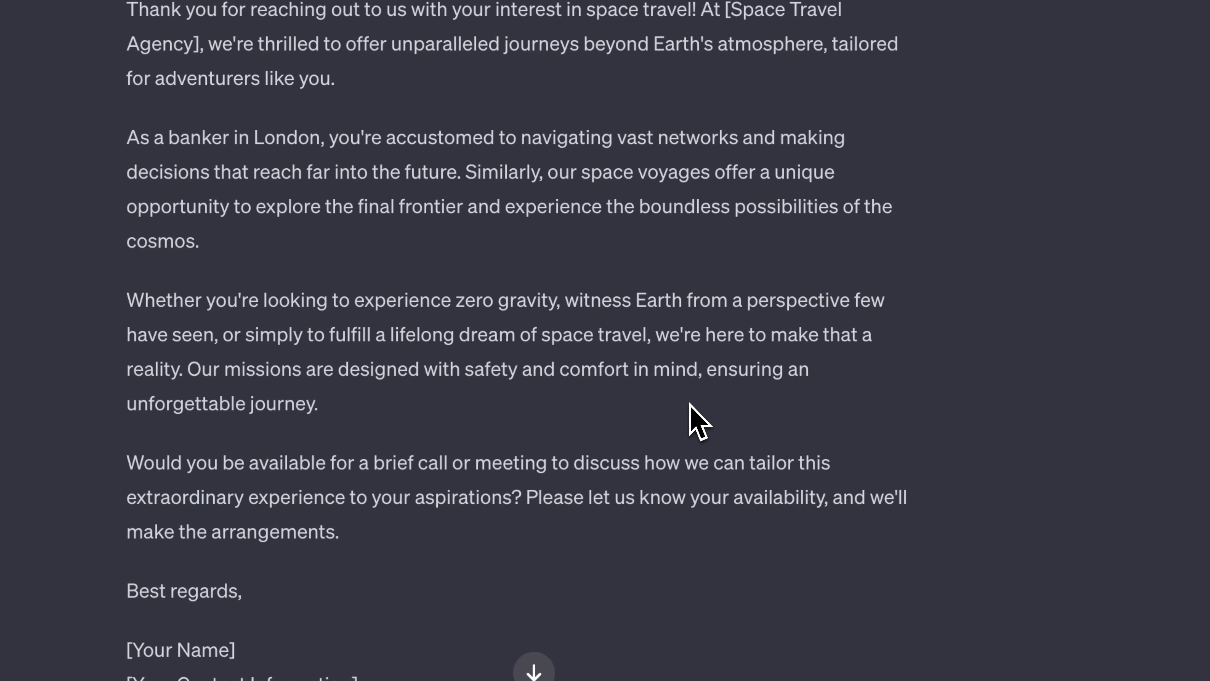
scroll(689, 403, down, 1)
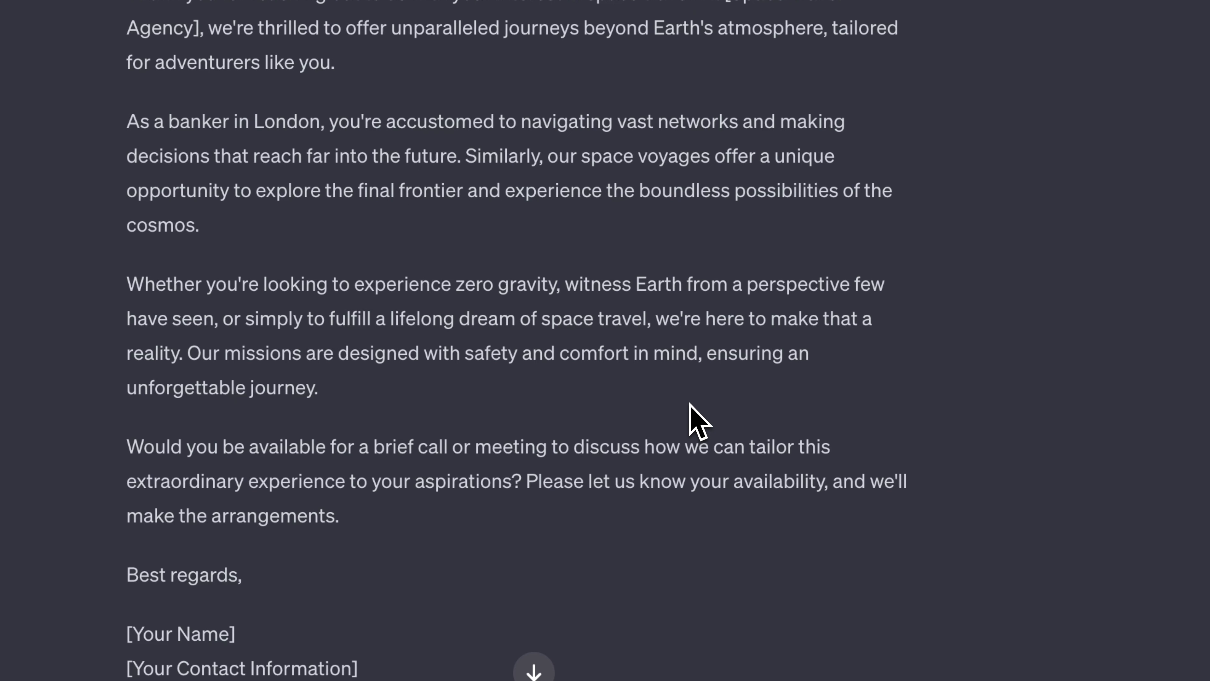
scroll(690, 404, down, 2)
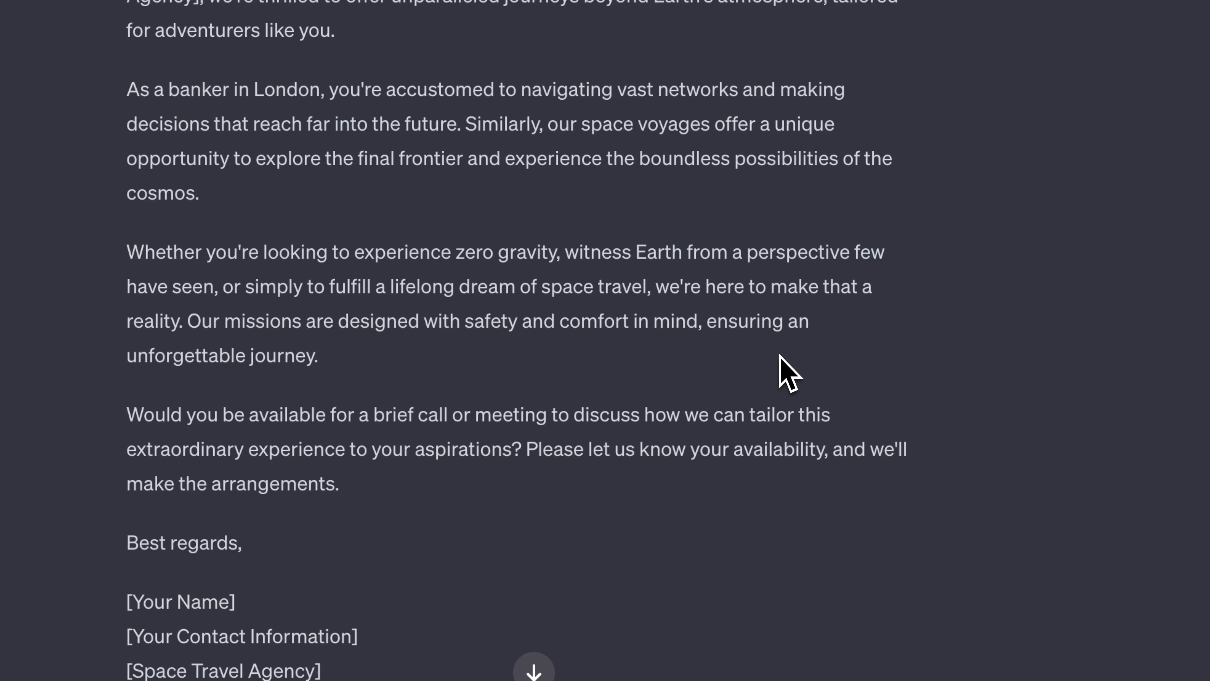
scroll(700, 369, down, 1)
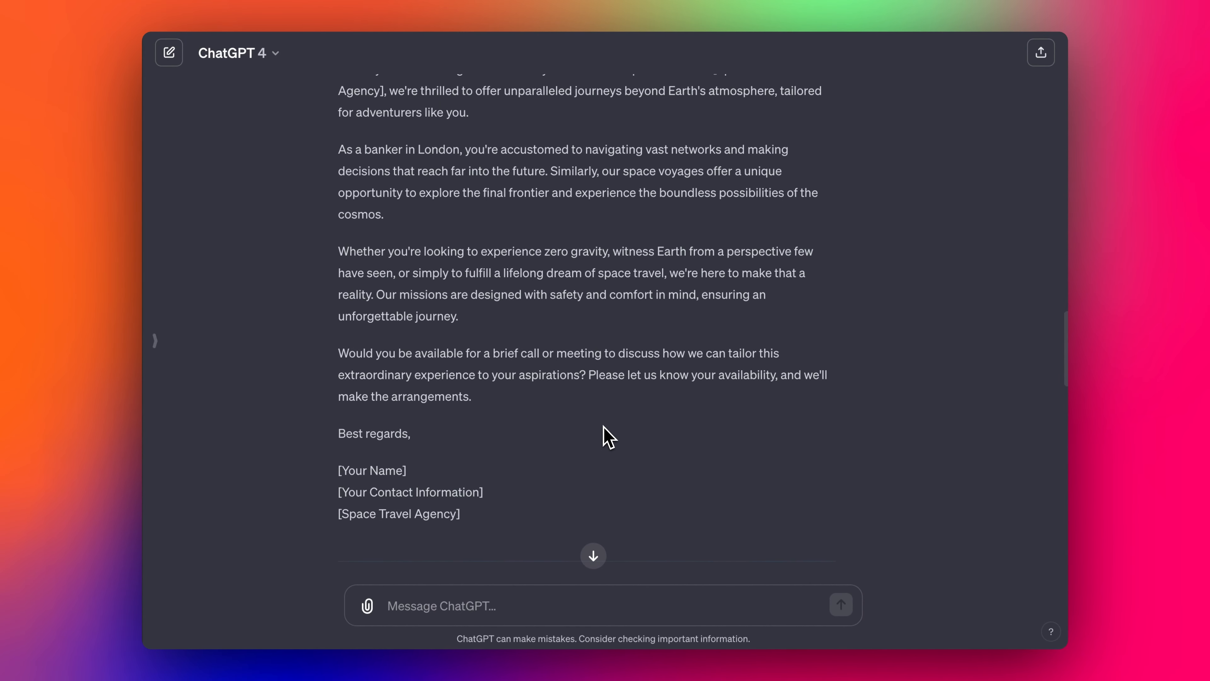
scroll(609, 436, up, 3)
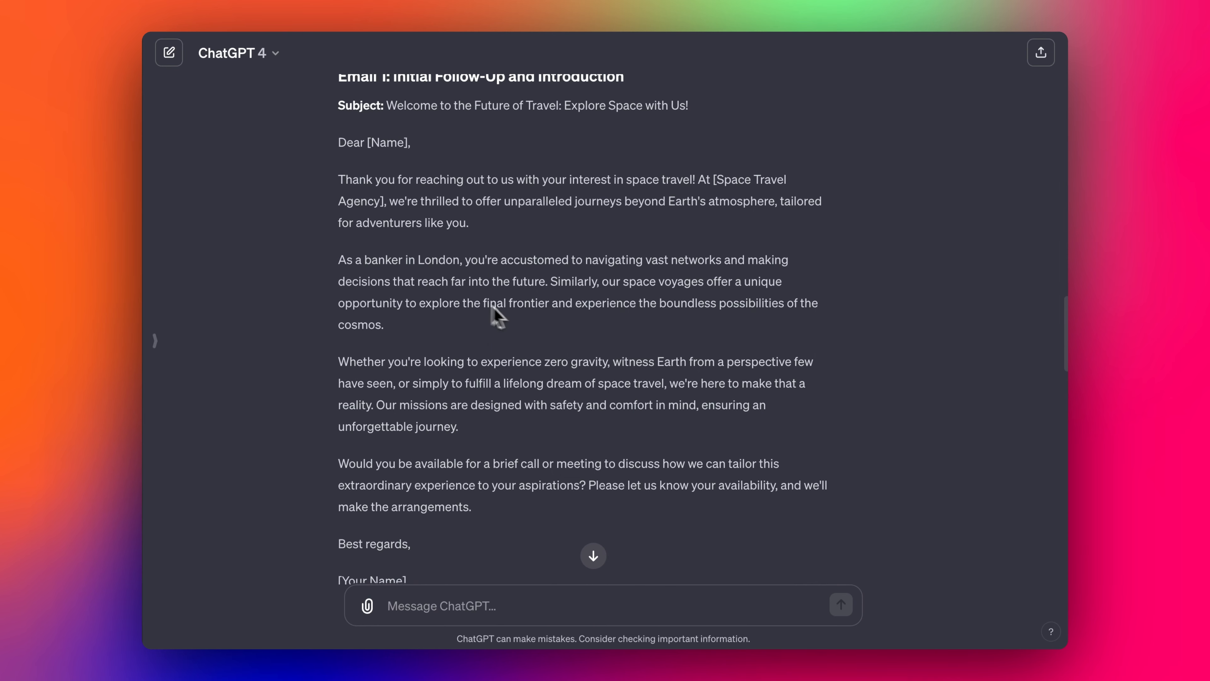
scroll(499, 305, down, 2)
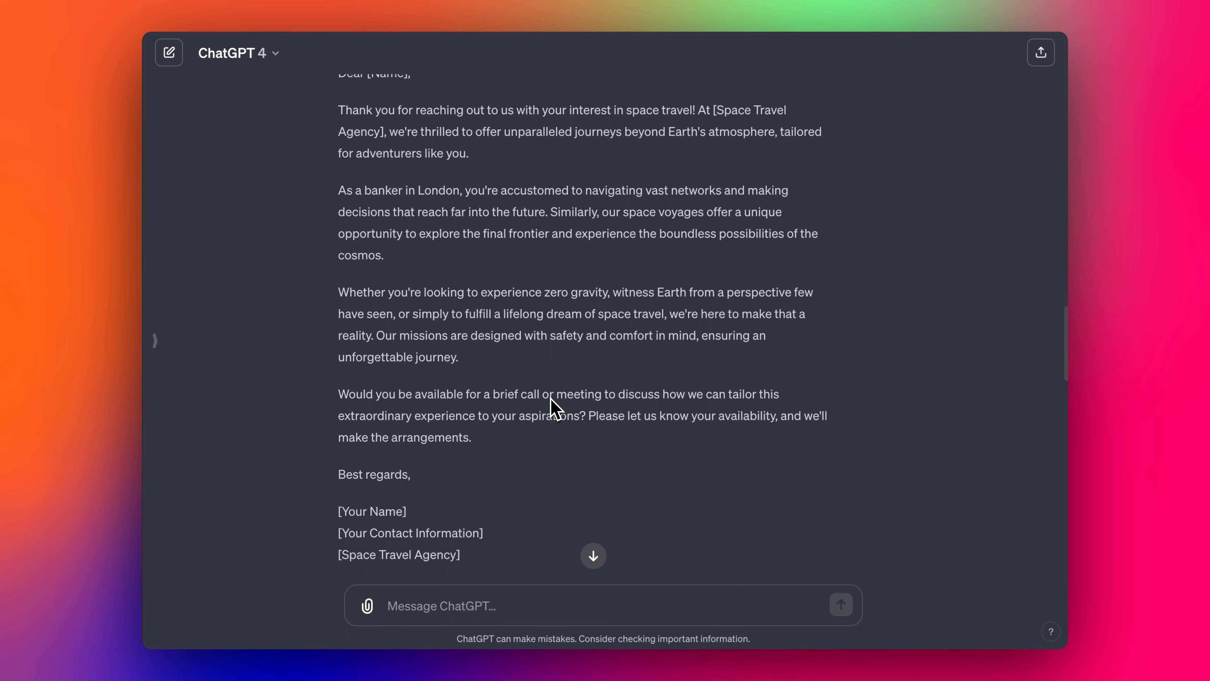
Read on through Emails 2 and 3 of ChatGPT's follow-up series, down to the closing note
scroll(553, 407, up, 1)
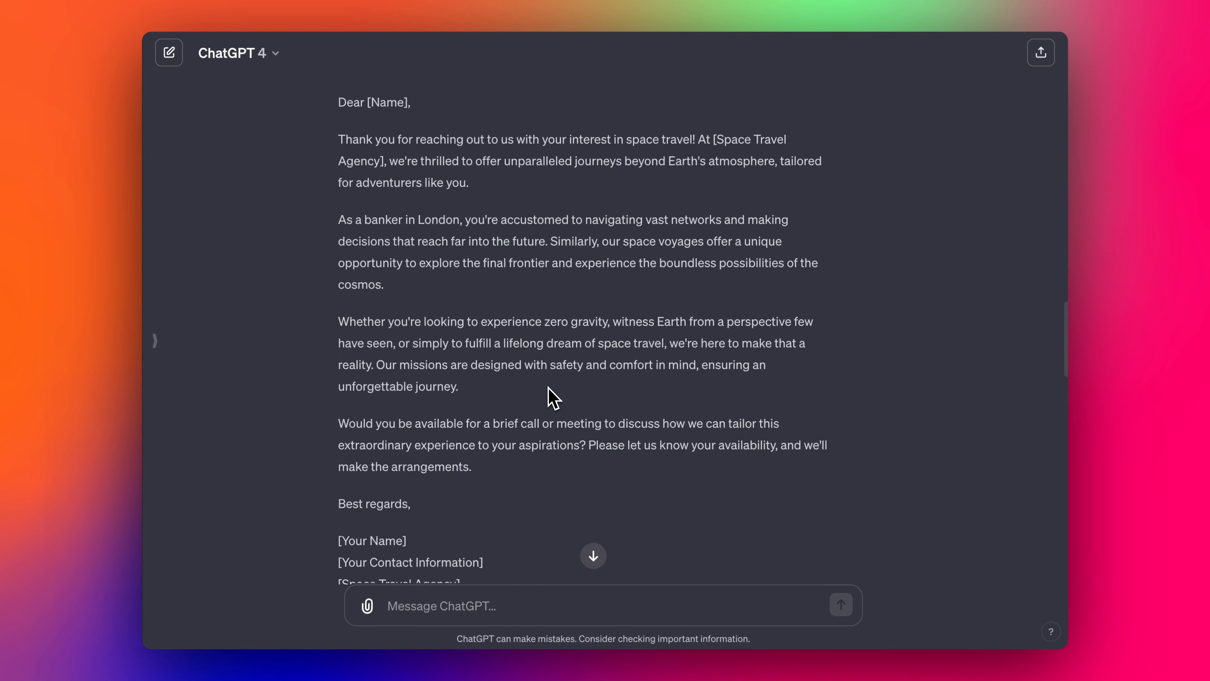
scroll(552, 398, down, 10)
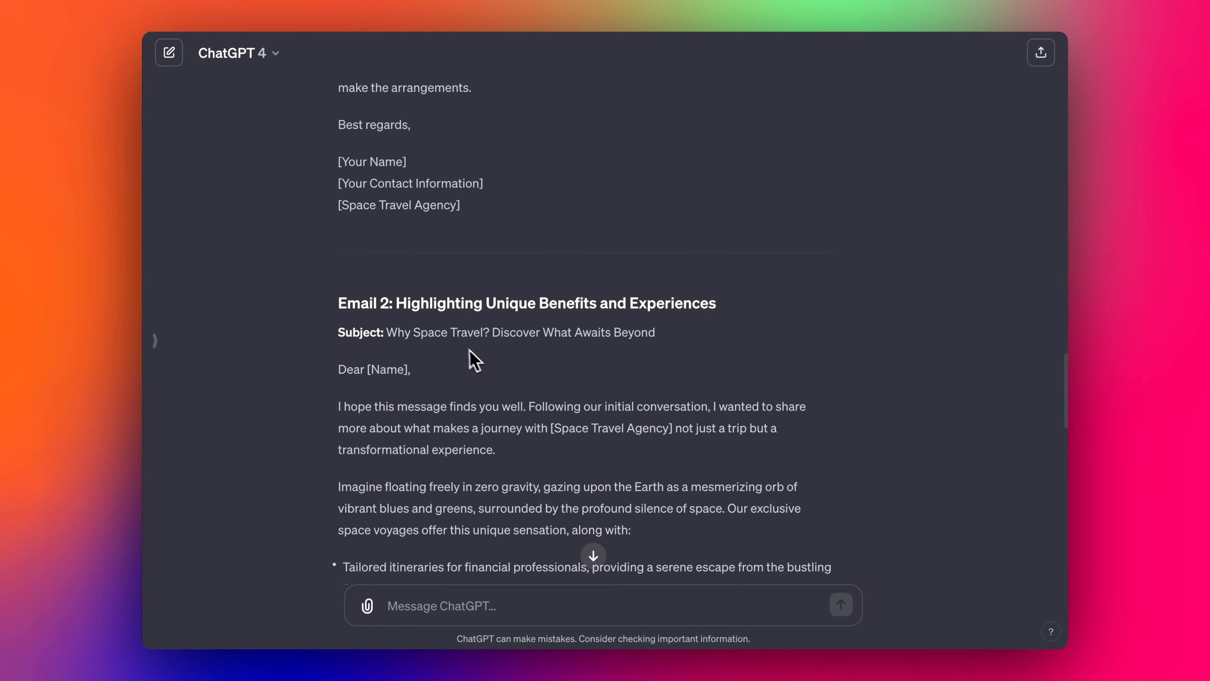
scroll(469, 351, down, 20)
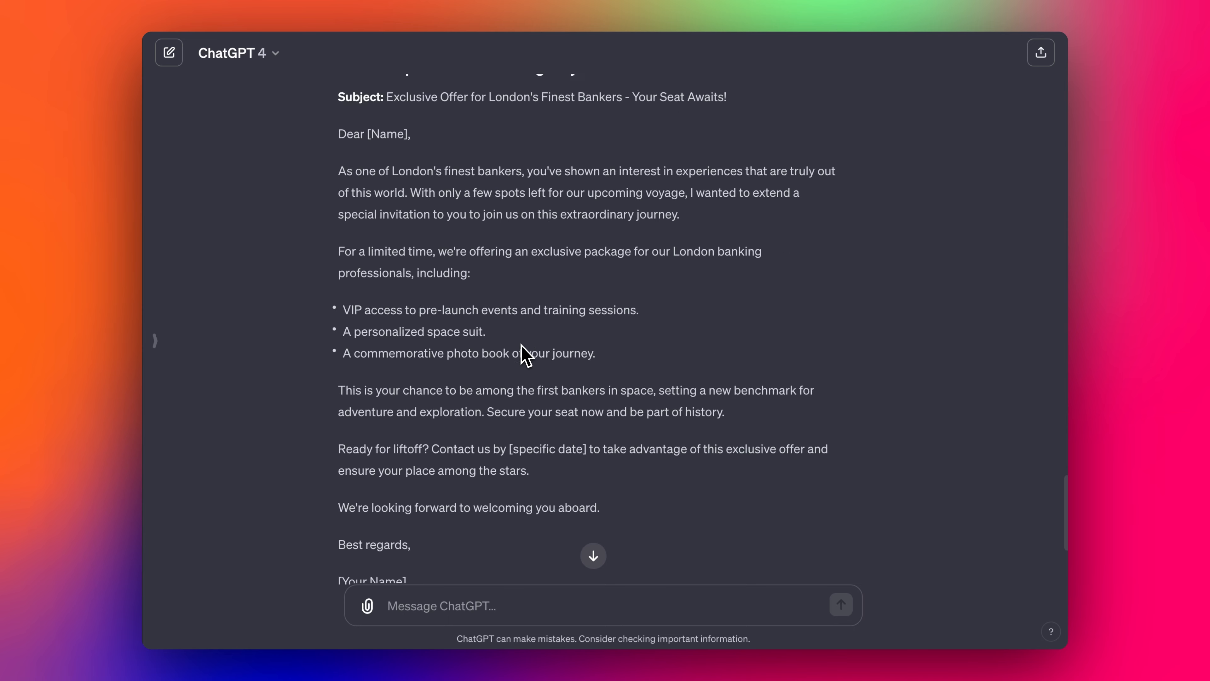
scroll(524, 355, down, 5)
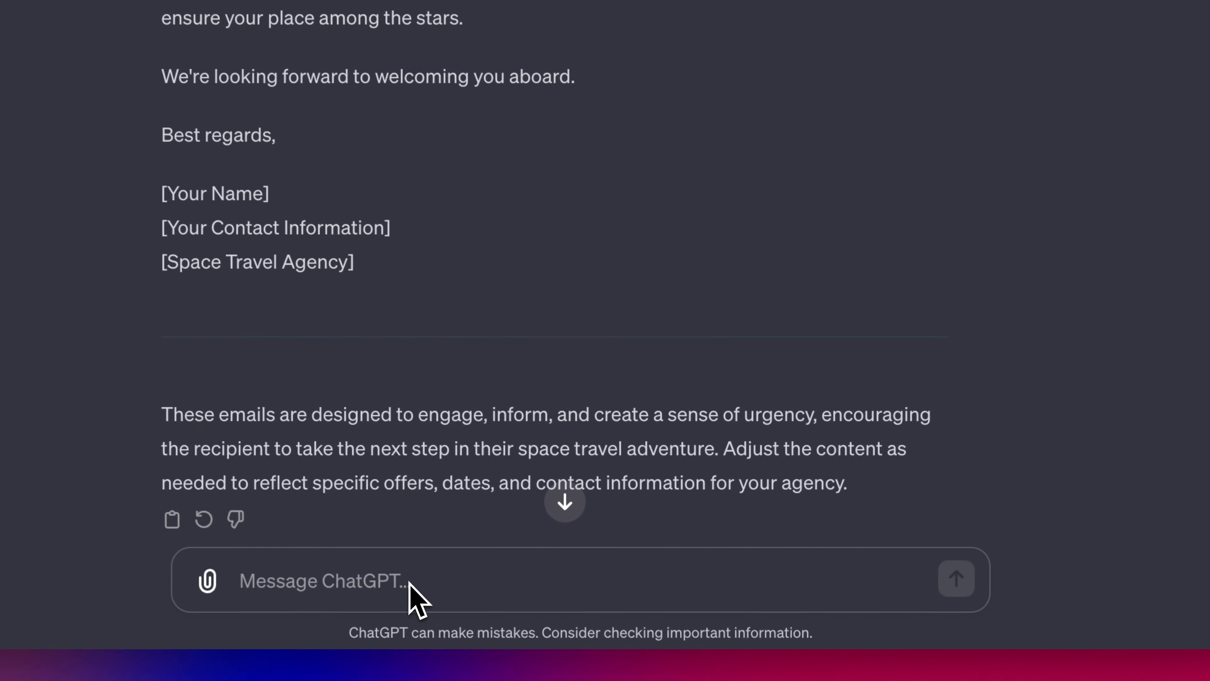
Submit to ChatGPT: "Please do it again but make the emails more funny and half the length. Also our company is called 'Leaving Earth Tomorrow Agency'"
text(Please do it again but )
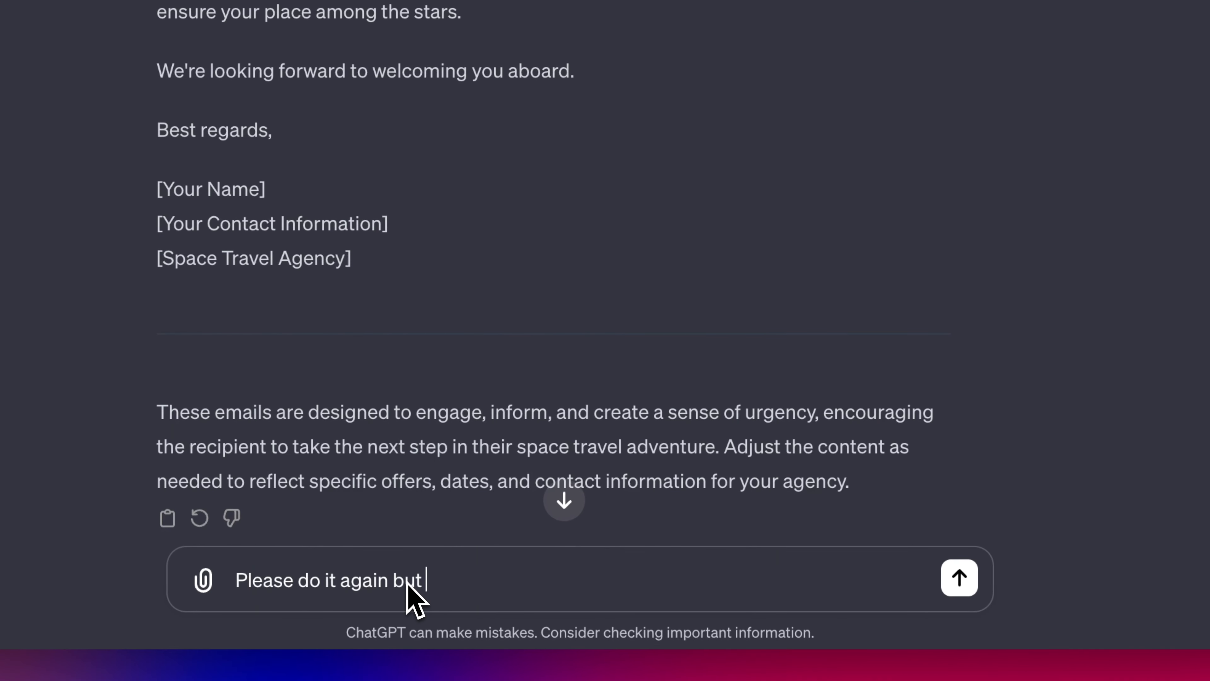
text(make the emails more fu)
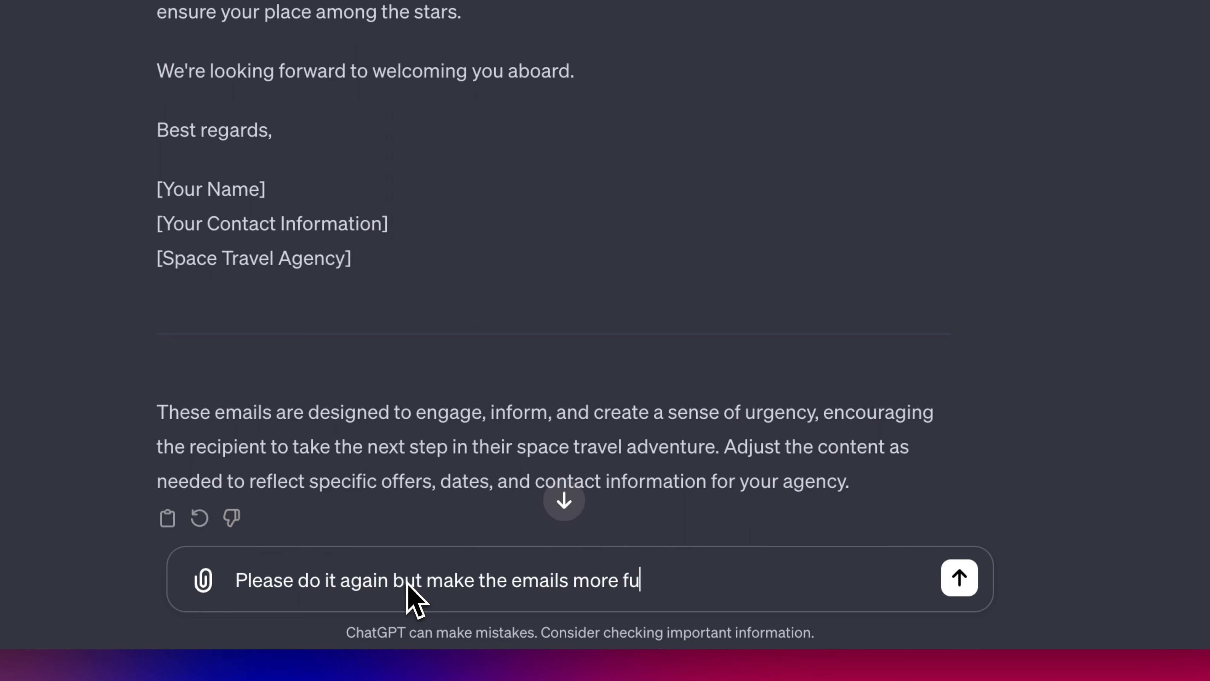
text(nny and half the le)
text(nft)
key(BackSpace)
key(BackSpace)
text(gth. Also the company is)
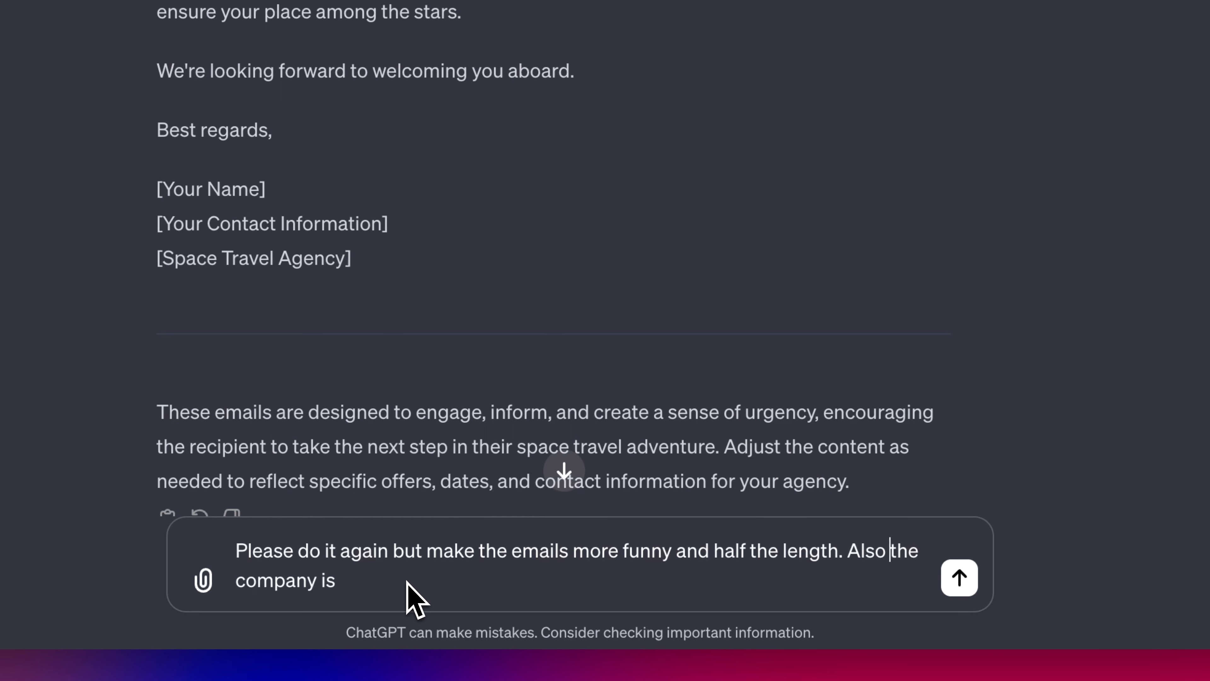
key(Delete)
key(Delete)
key(Delete)
text(our)
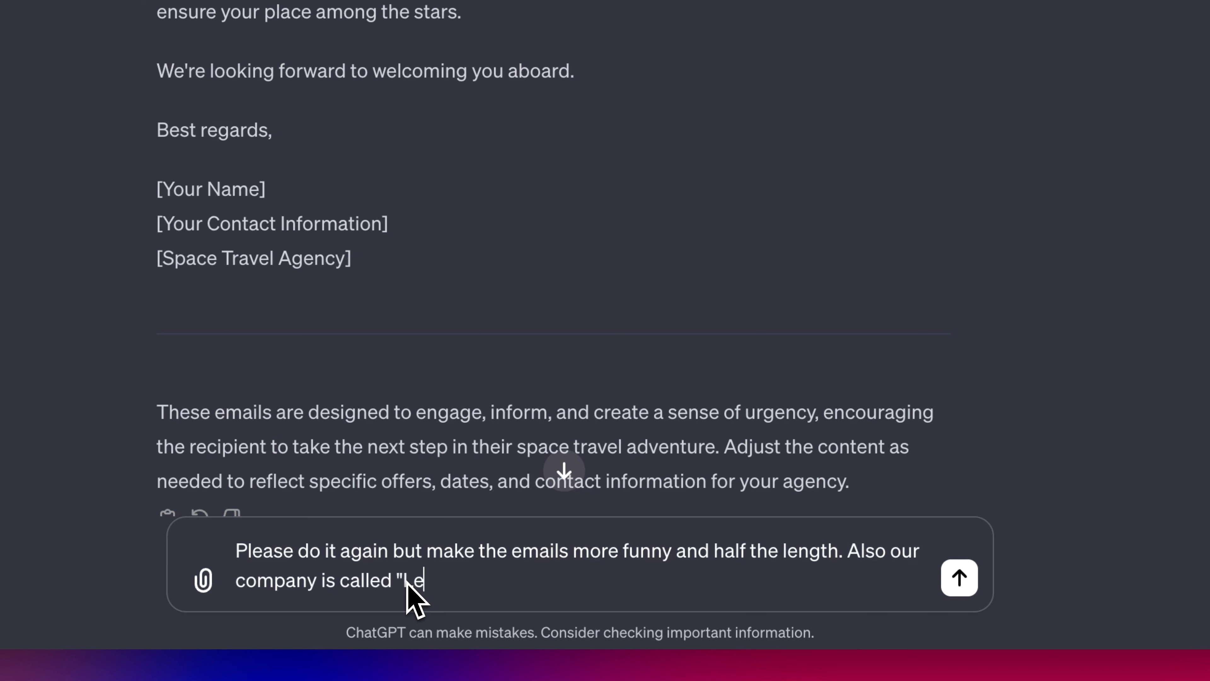
text(arth Tomorrow)
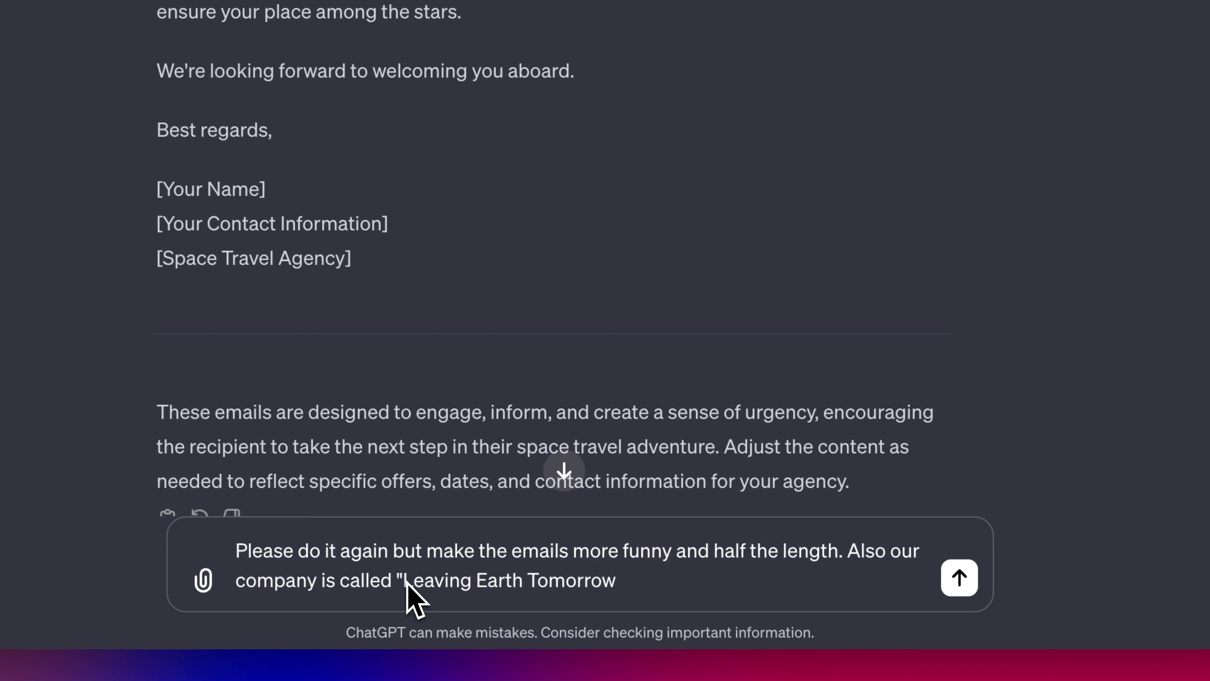
text( Agency")
click(958, 577)
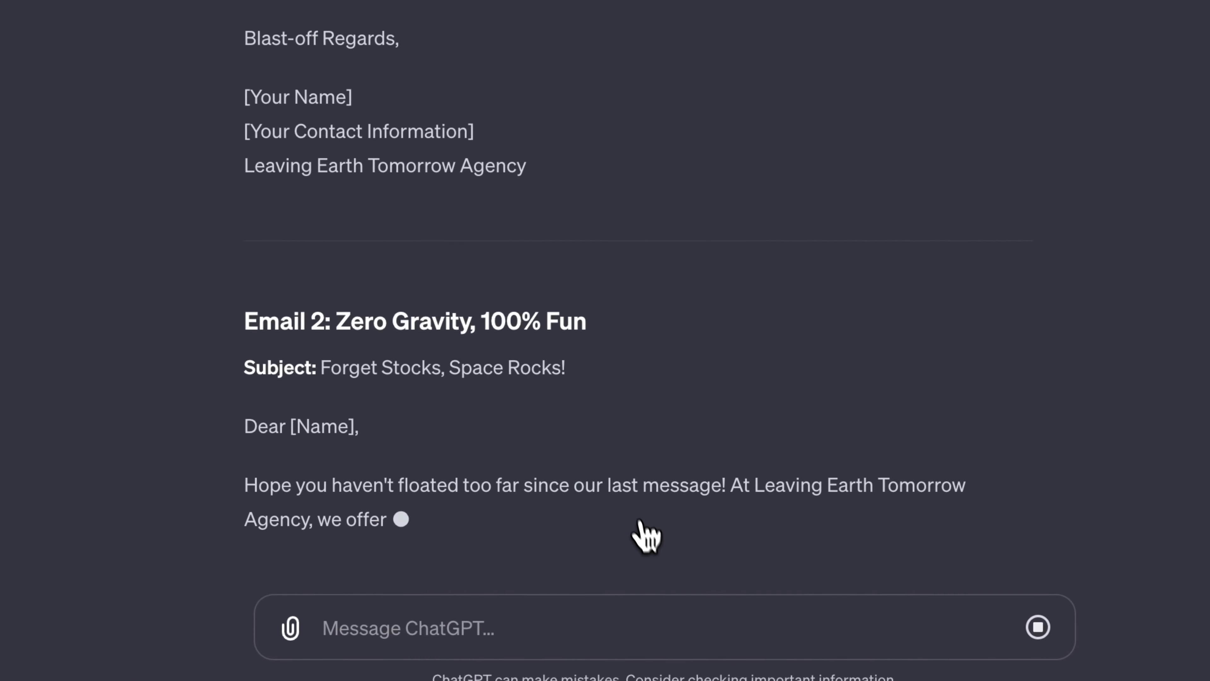
Read through ChatGPT's revised humorous email series, from Email 1's Martian Real Estate subject line to Email 3
scroll(645, 536, up, 5)
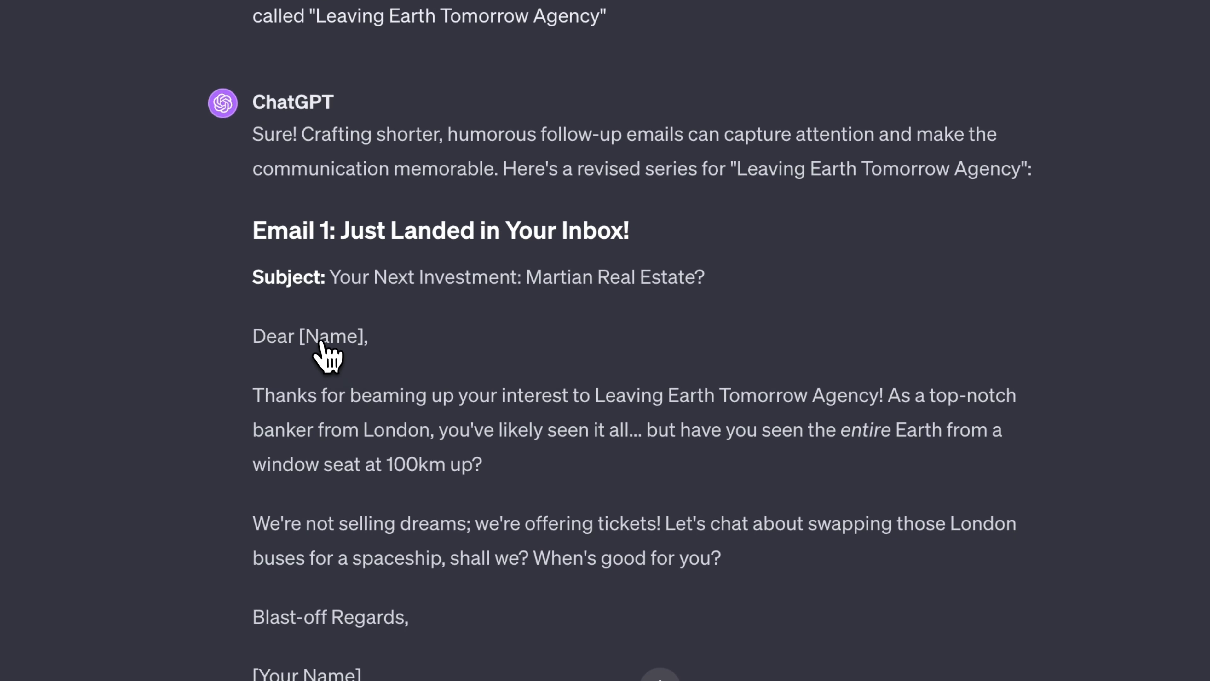
scroll(405, 357, down, 1)
scroll(455, 355, down, 1)
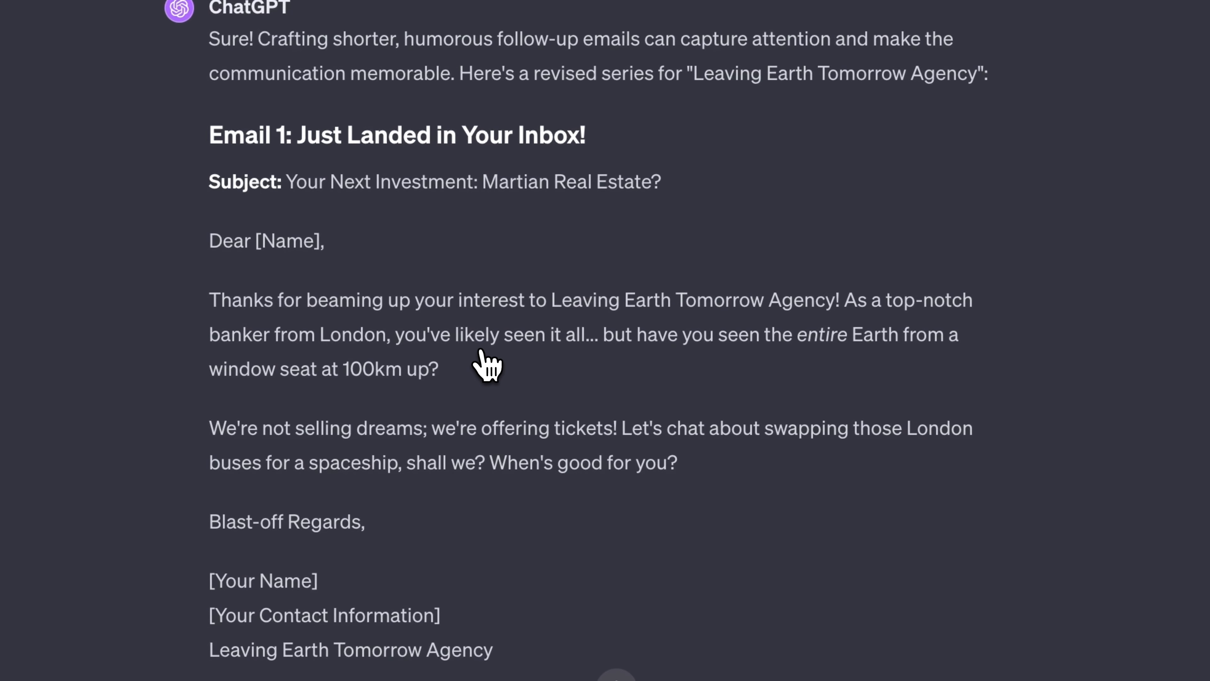
scroll(532, 358, down, 1)
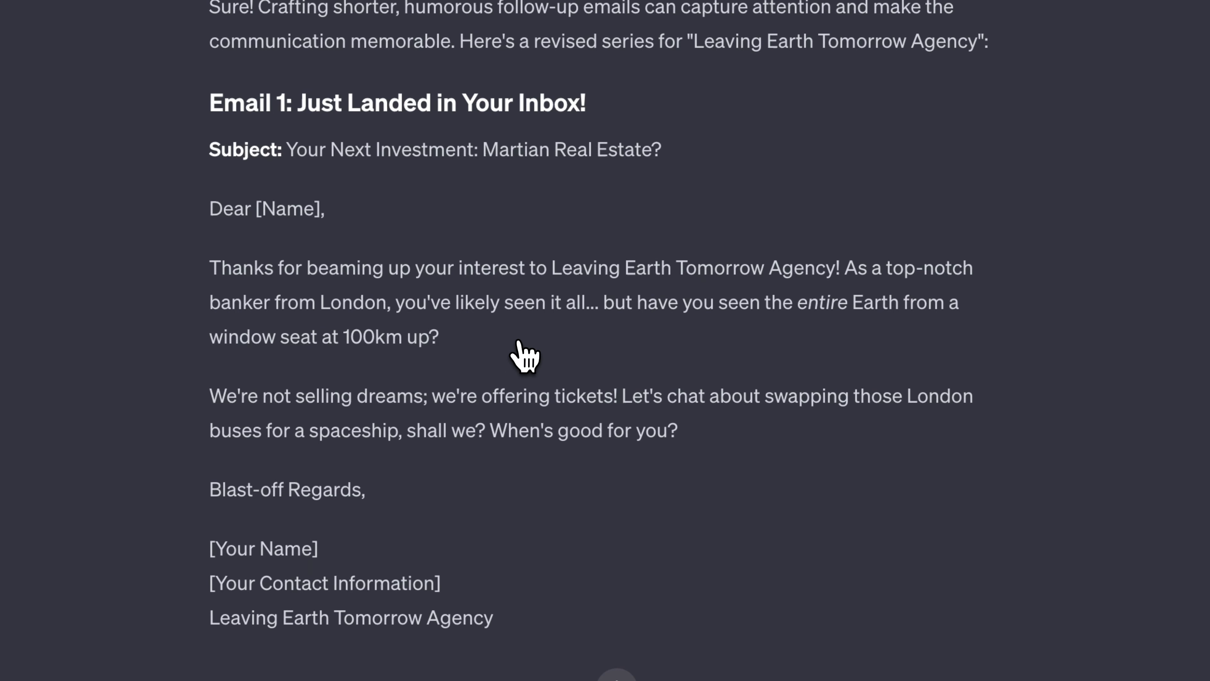
scroll(521, 352, down, 1)
scroll(598, 340, down, 1)
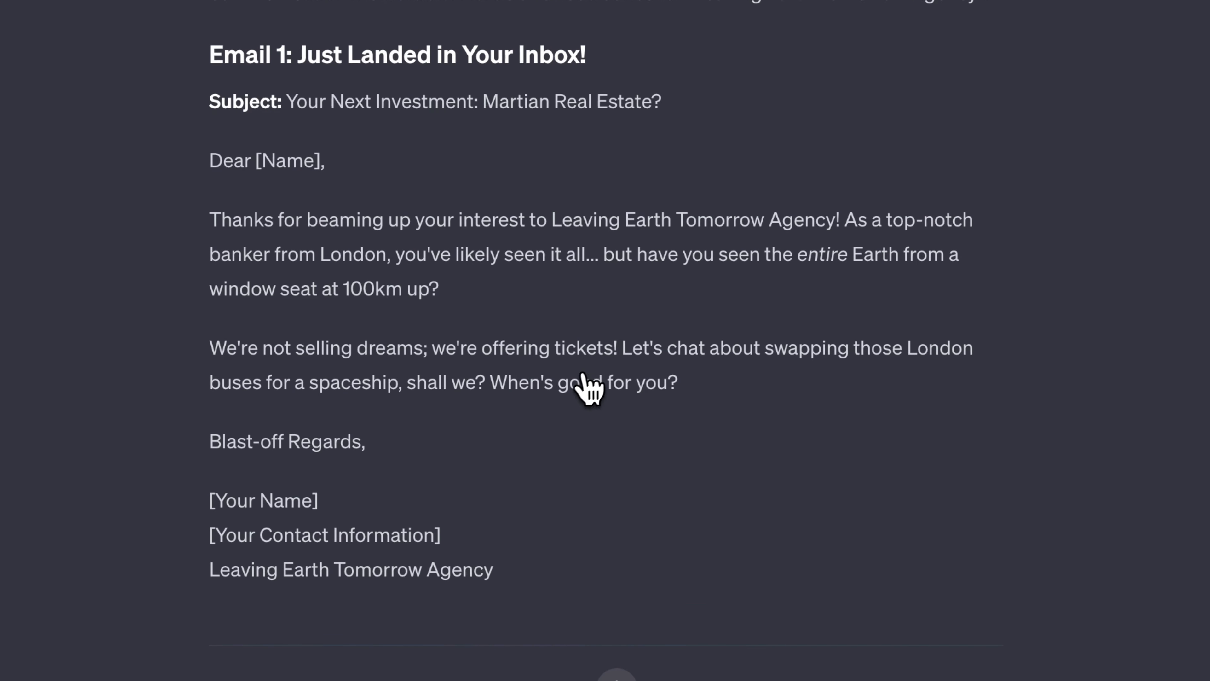
scroll(686, 371, down, 1)
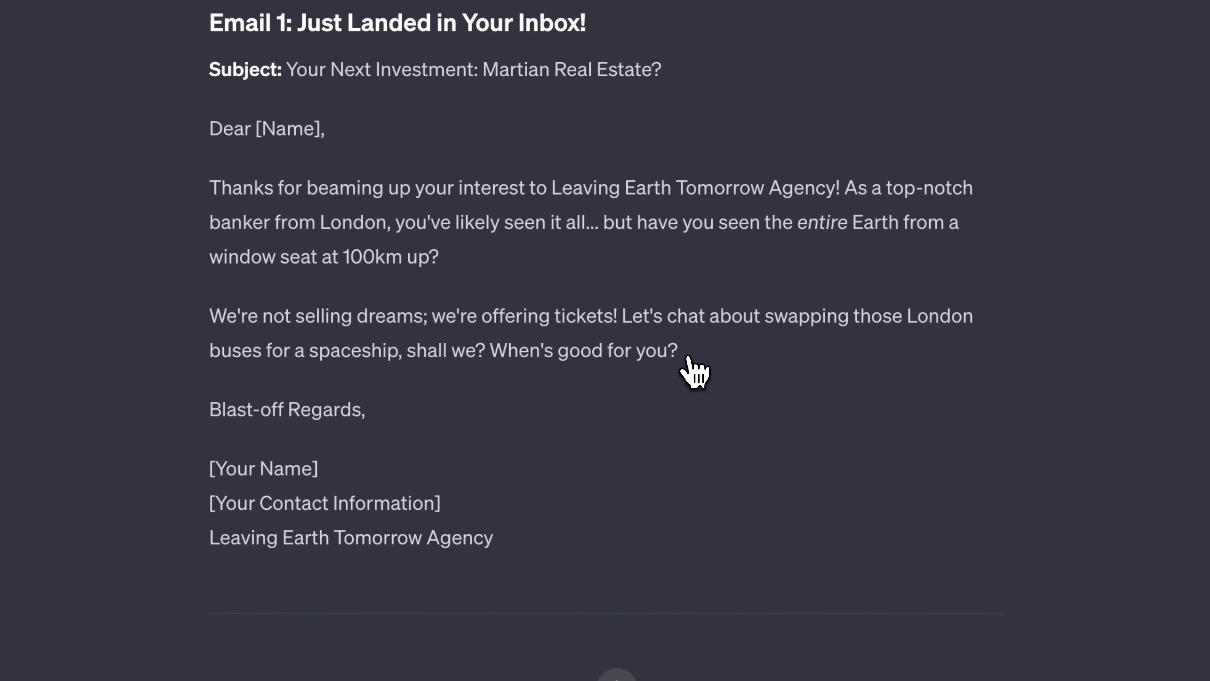
scroll(692, 357, down, 1)
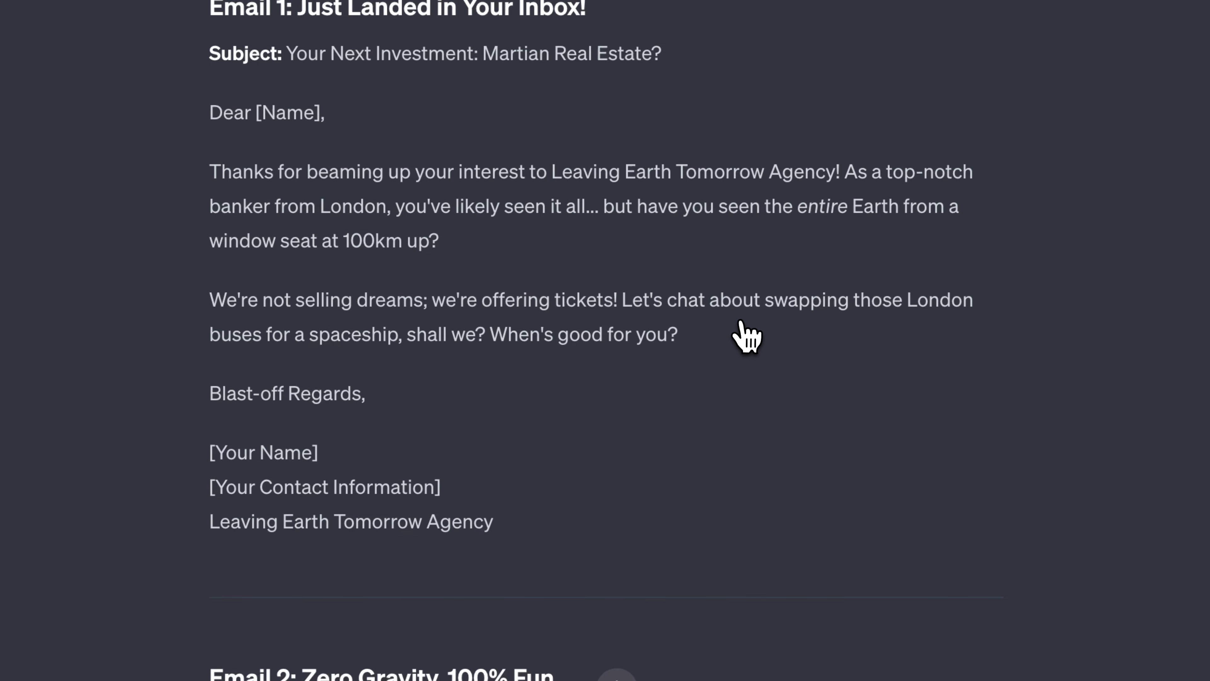
scroll(740, 327, down, 1)
scroll(745, 337, down, 1)
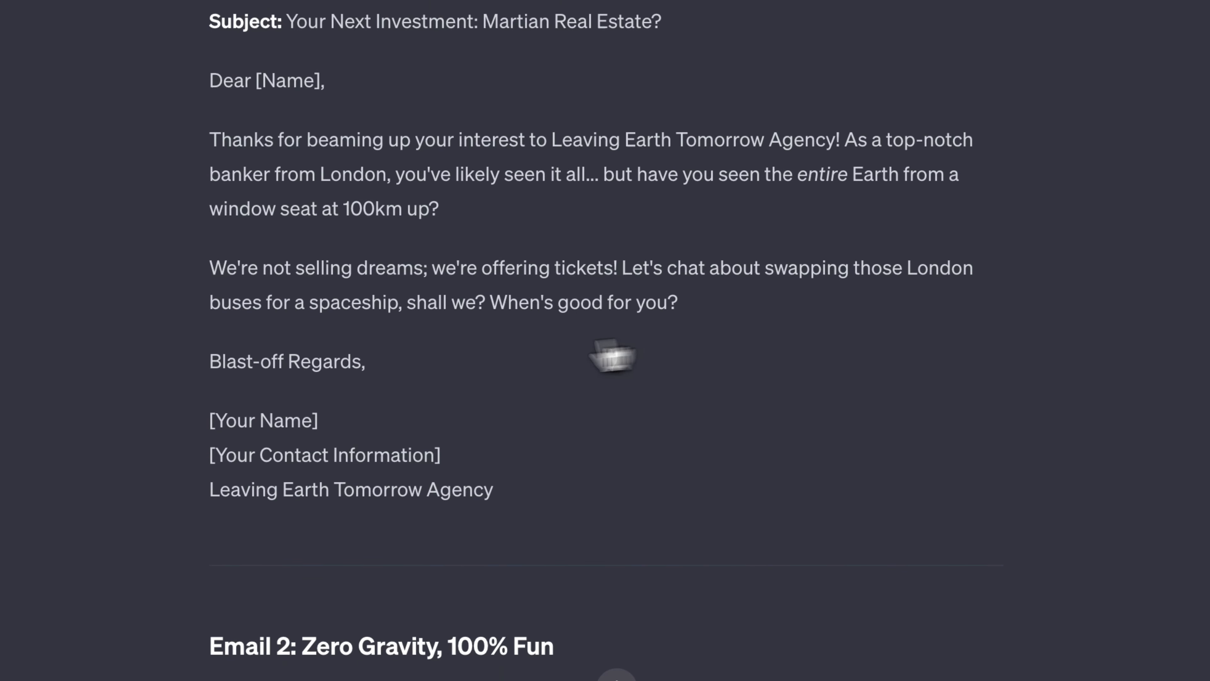
scroll(588, 355, down, 4)
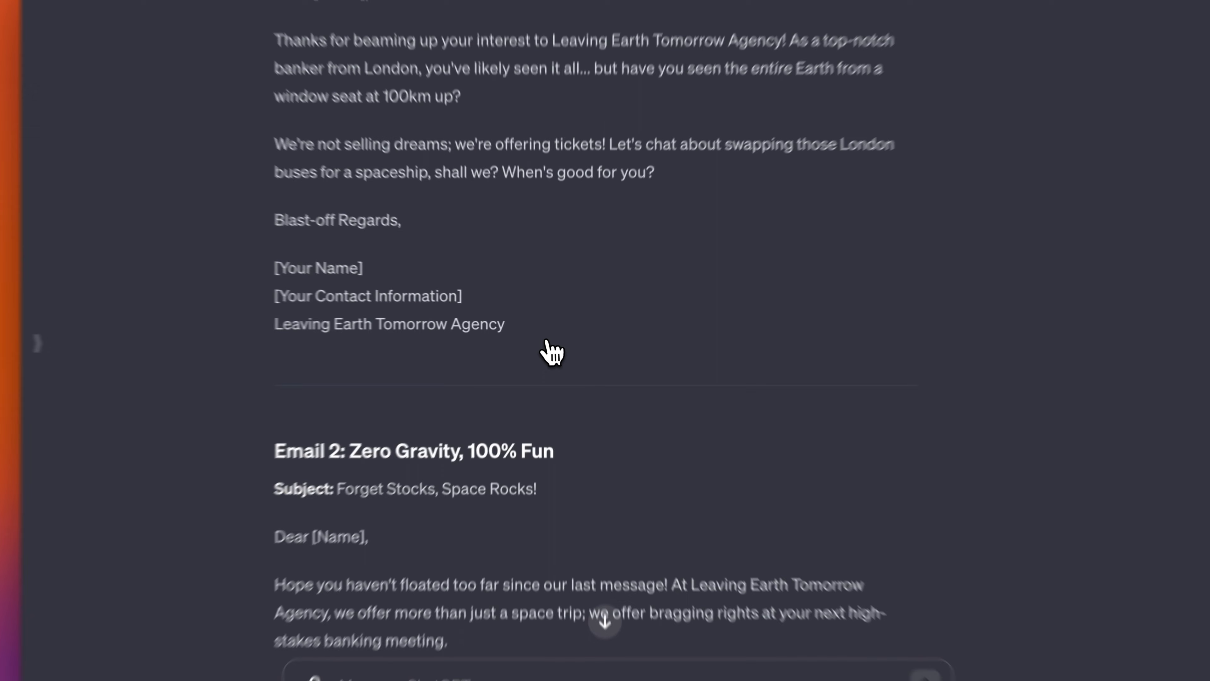
scroll(547, 340, down, 7)
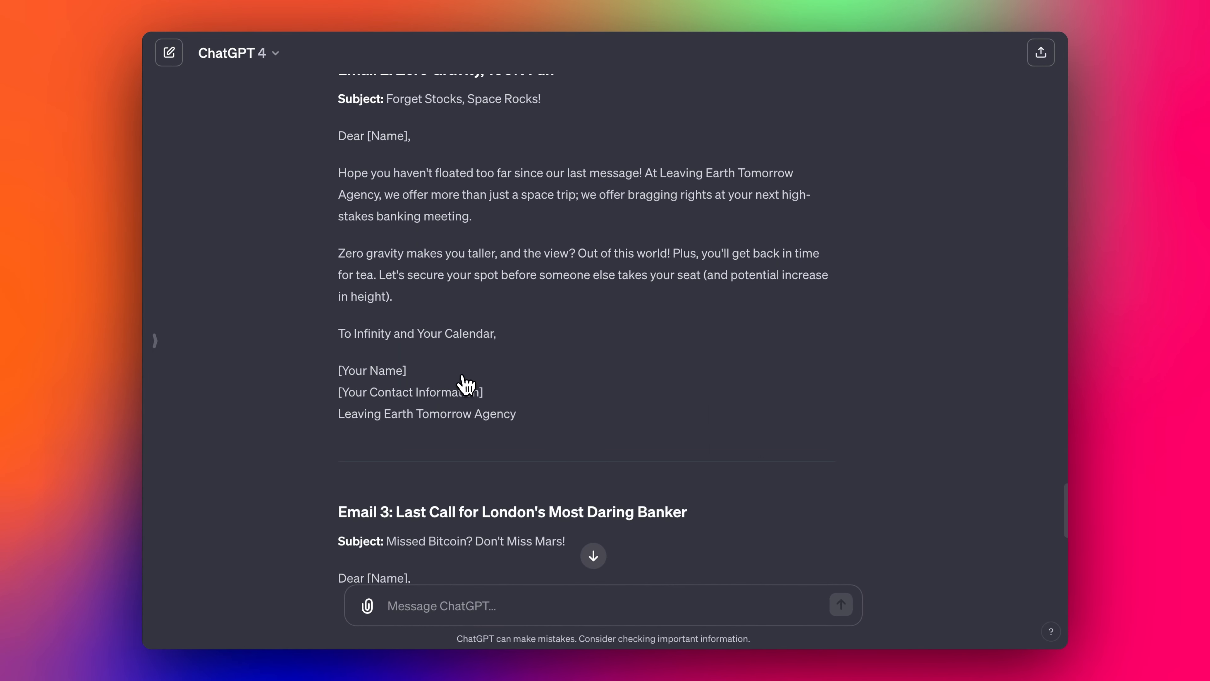
scroll(566, 361, down, 20)
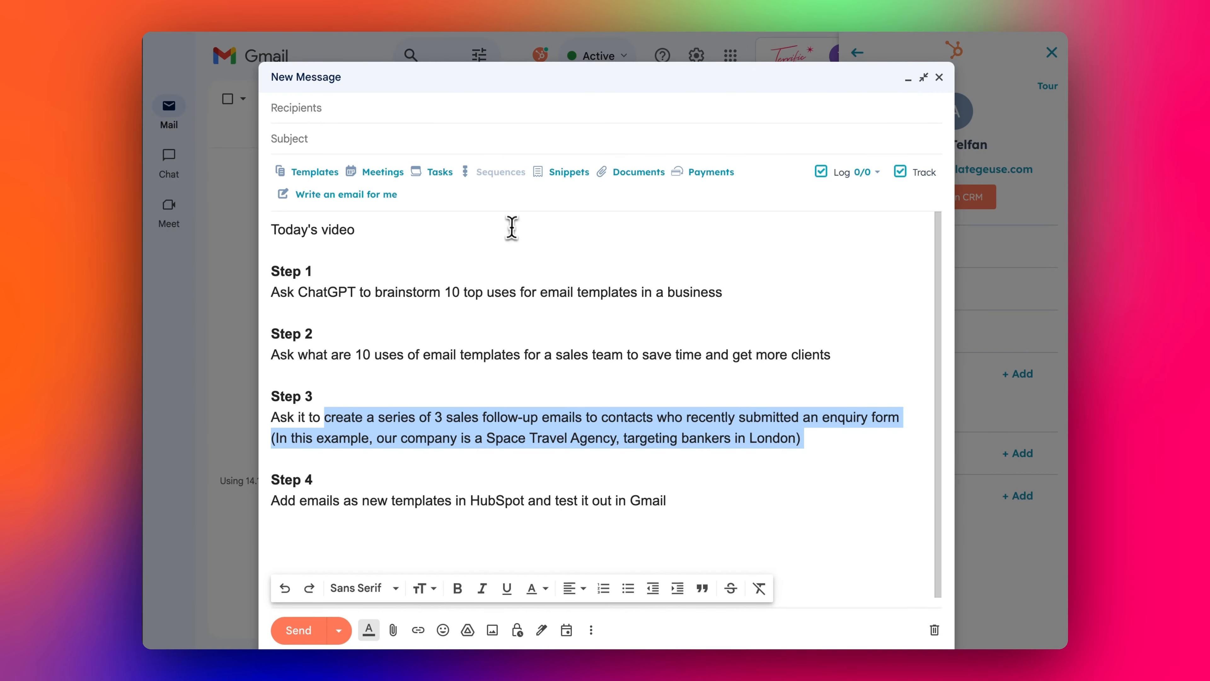
Switch to Gmail, clear the Step 3 text selection in the draft, and minimise the draft and close the HubSpot contact sidebar
click(366, 478)
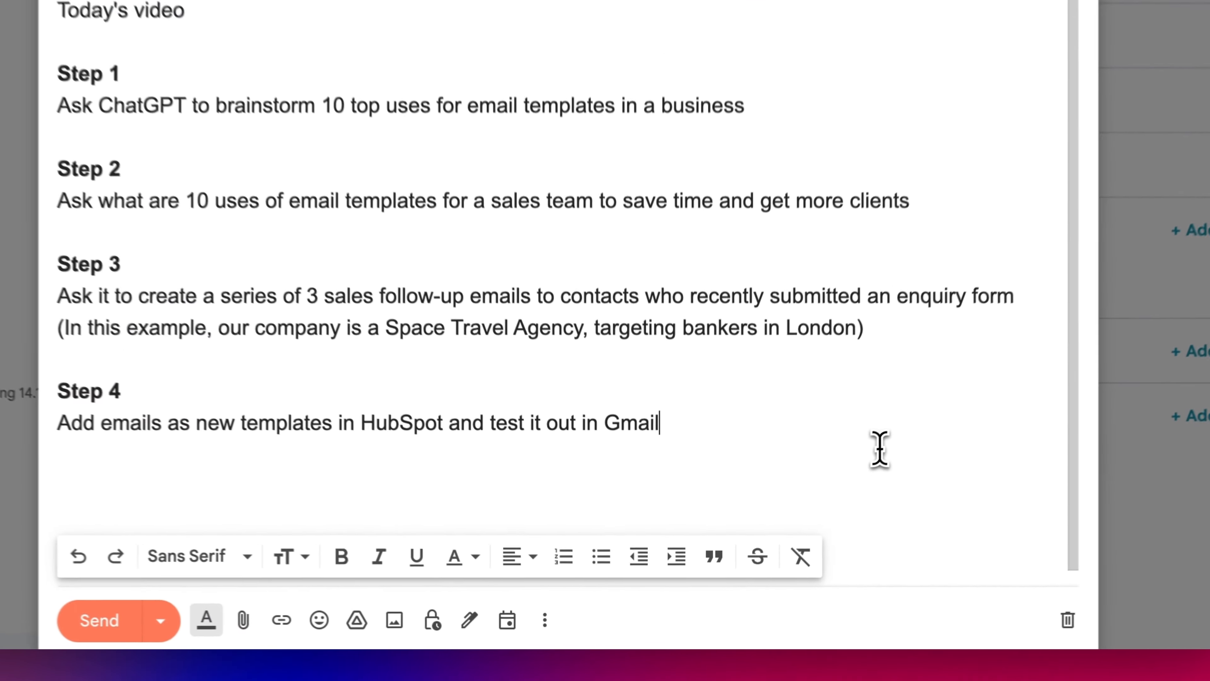
click(339, 620)
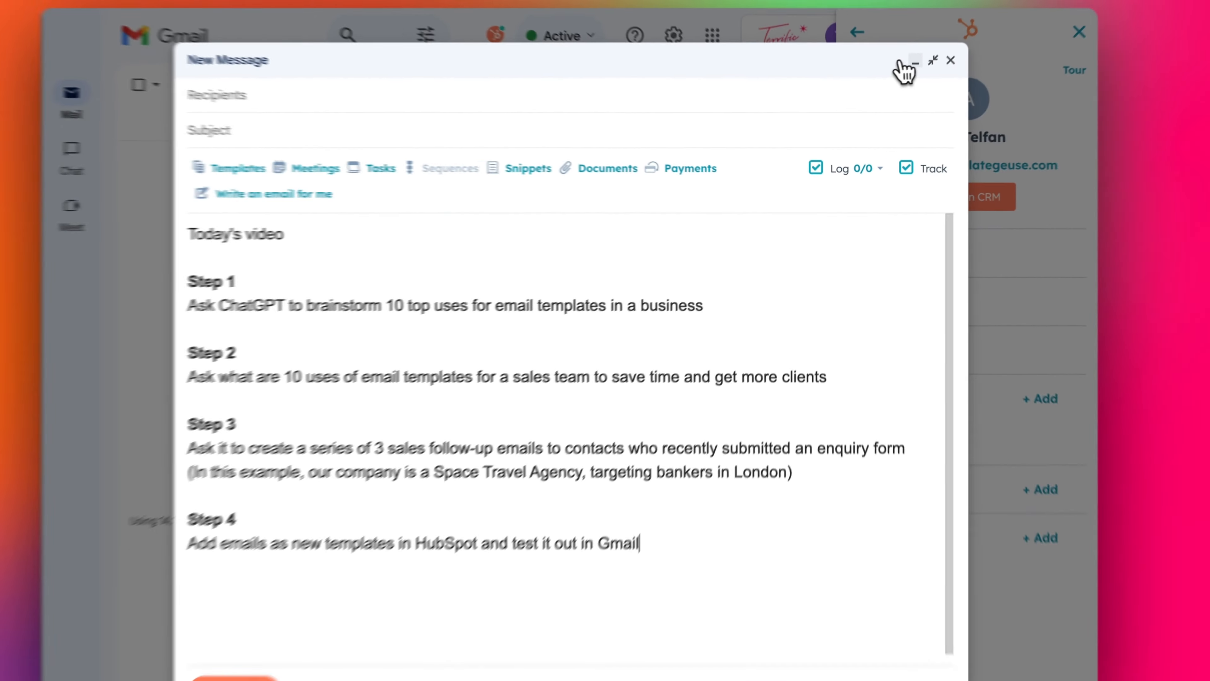
click(934, 60)
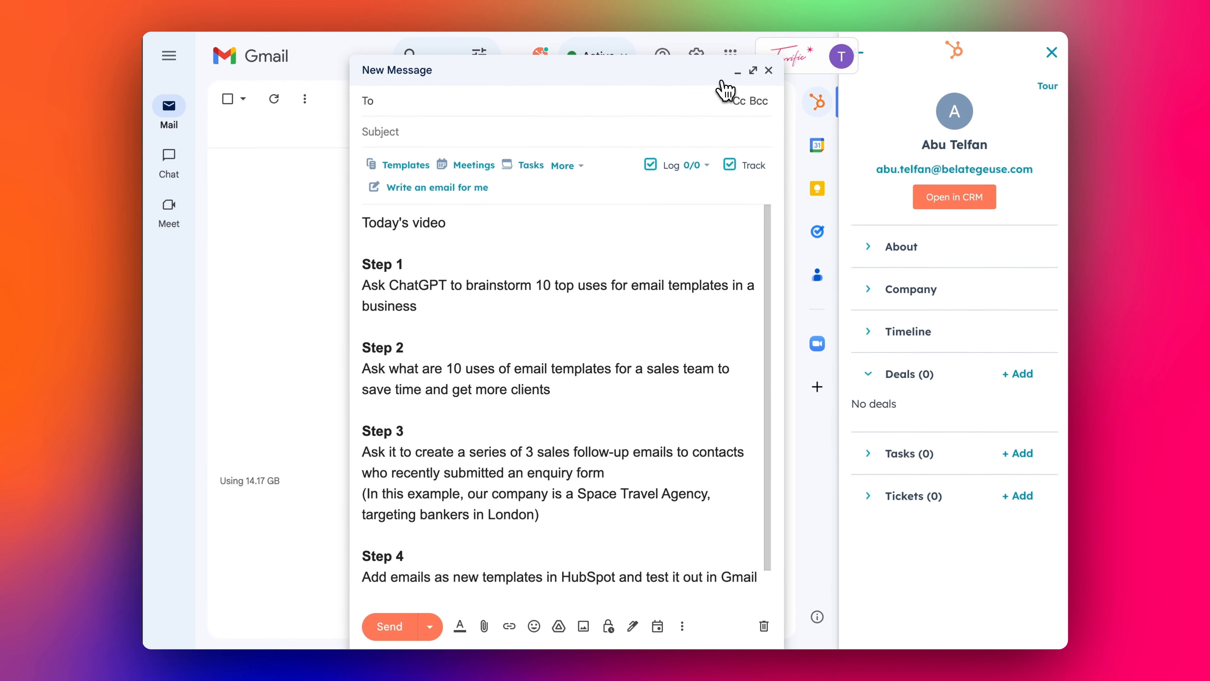
click(737, 71)
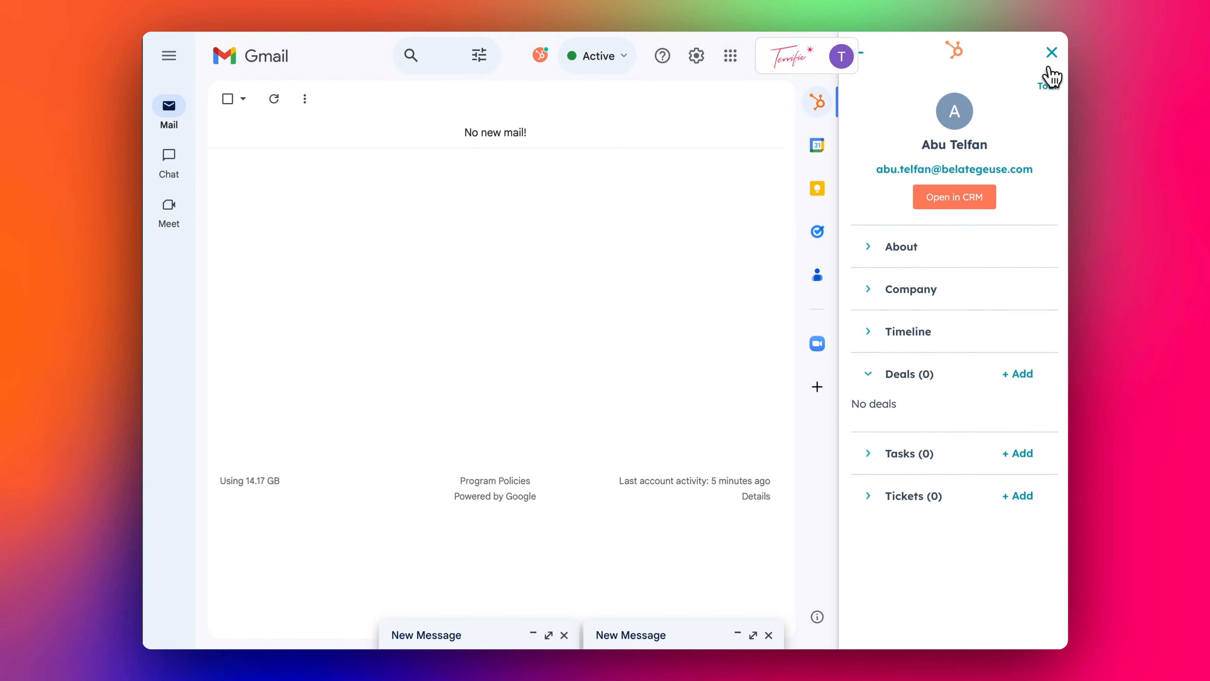
click(1051, 55)
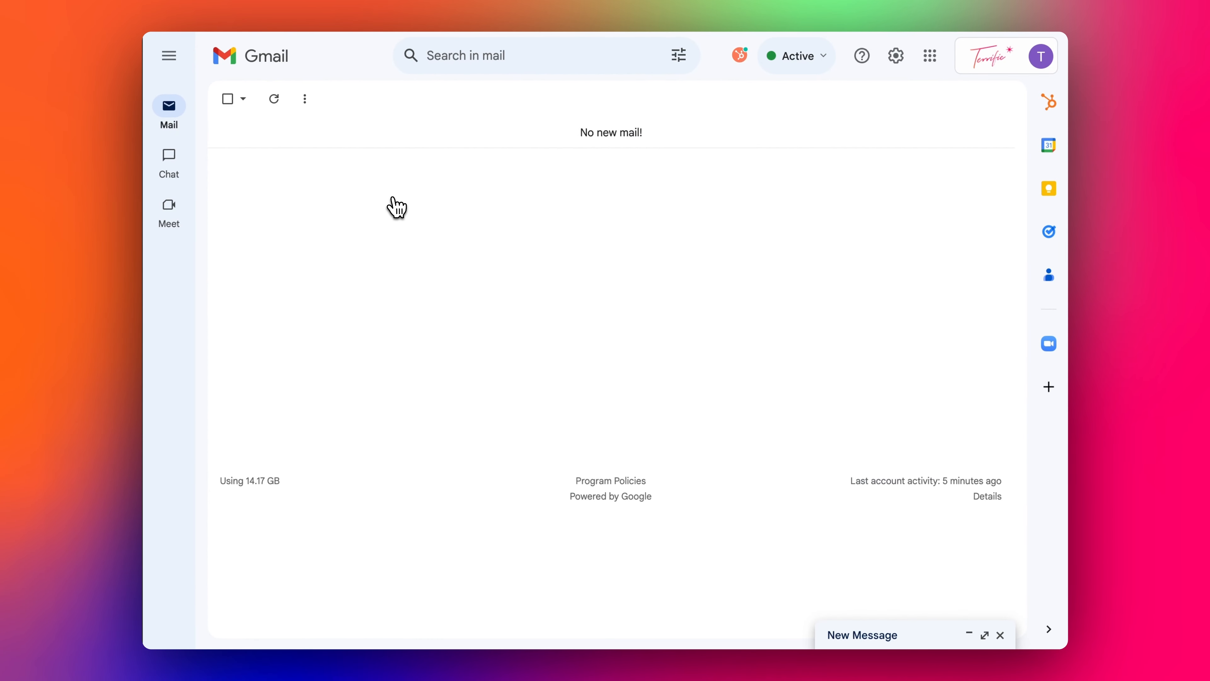
View HubSpot's blank template creation form from a new Gmail message and close the form without saving
key(c)
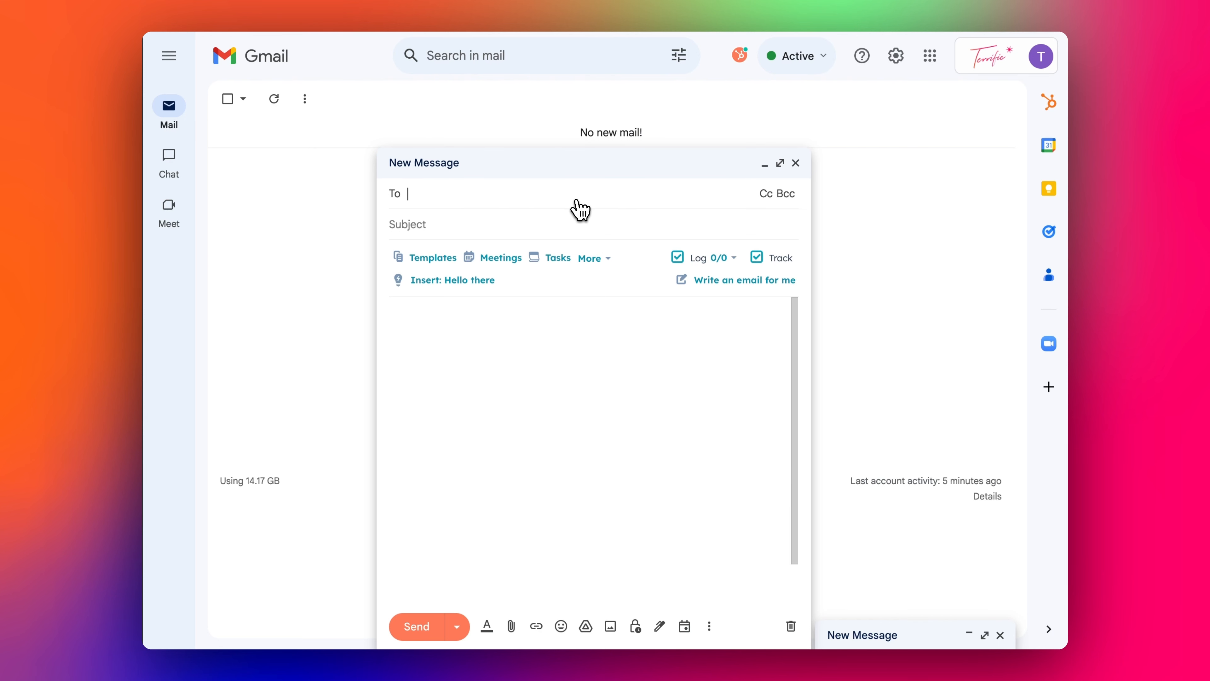
click(430, 259)
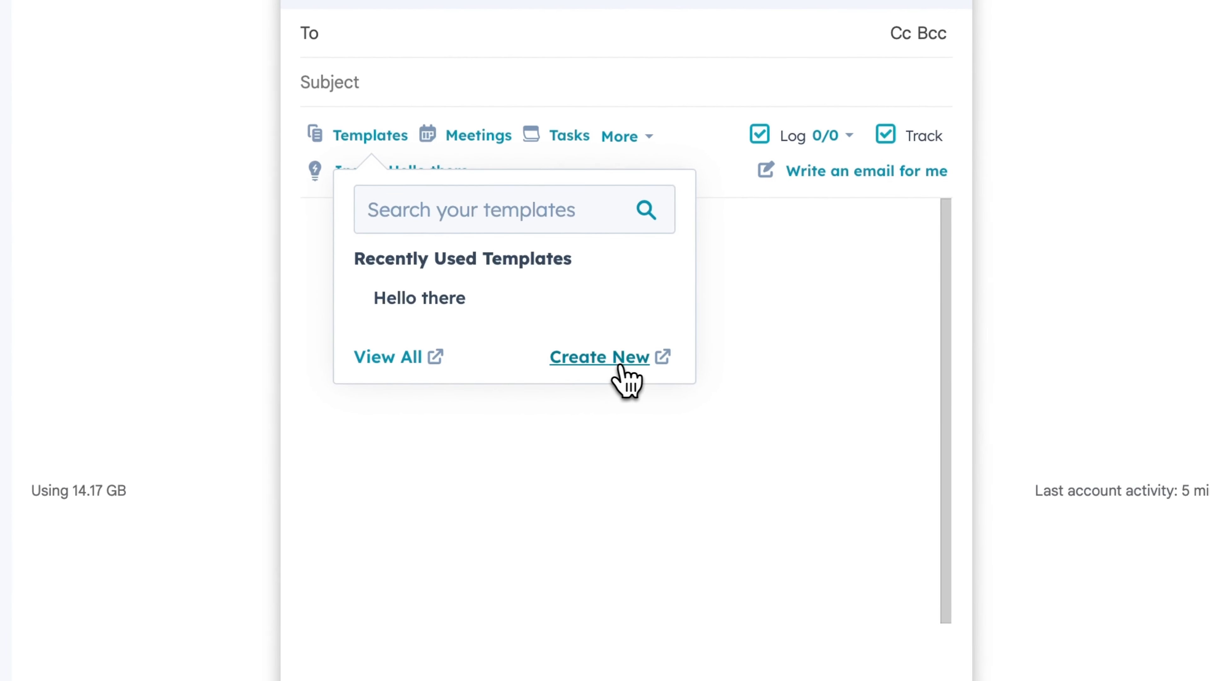
click(625, 362)
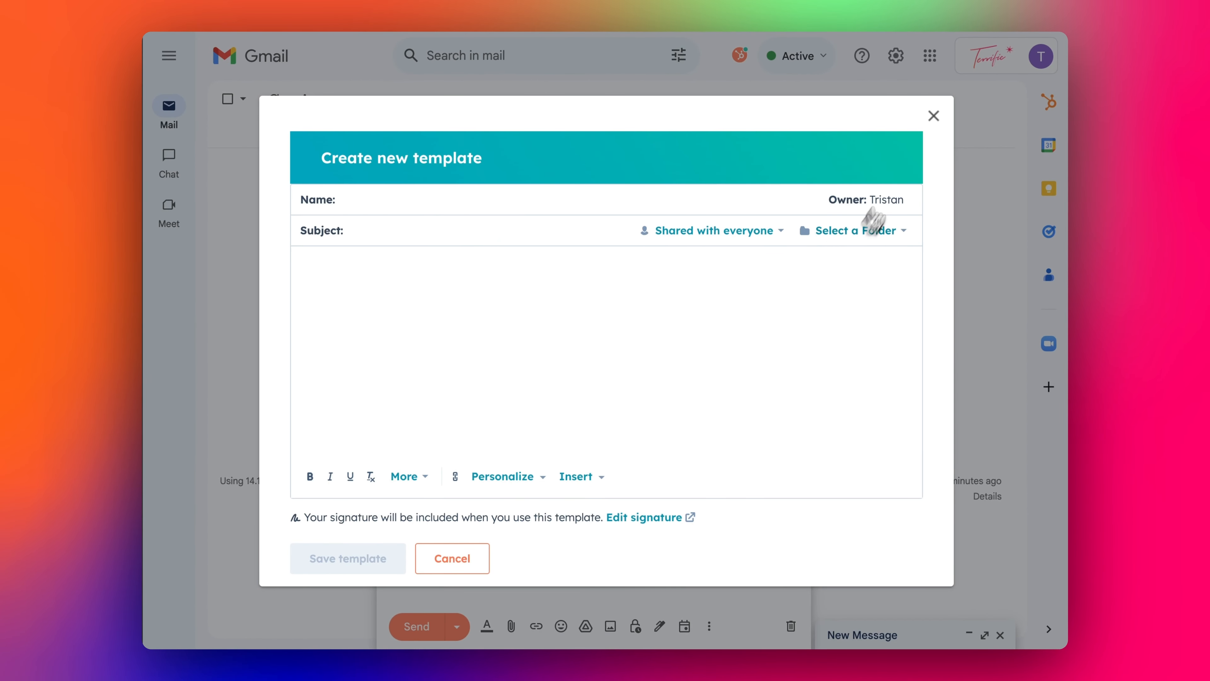
click(934, 116)
Switch to HubSpot and go to its email Templates page
click(599, 0)
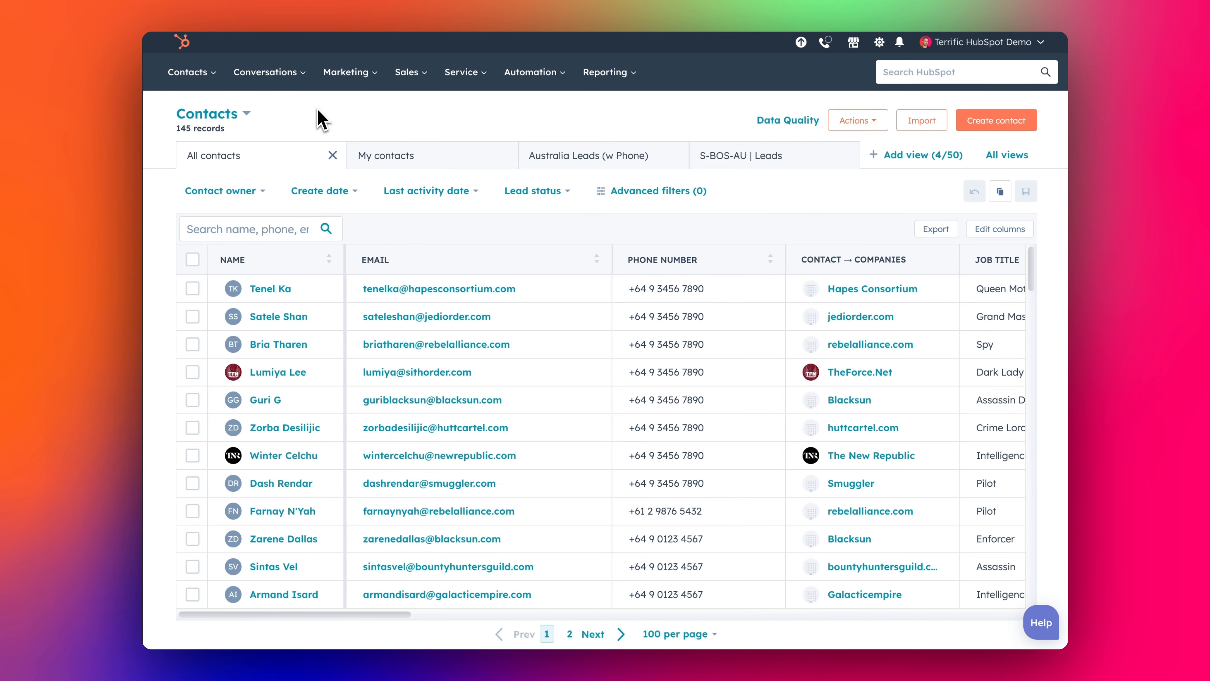
click(264, 76)
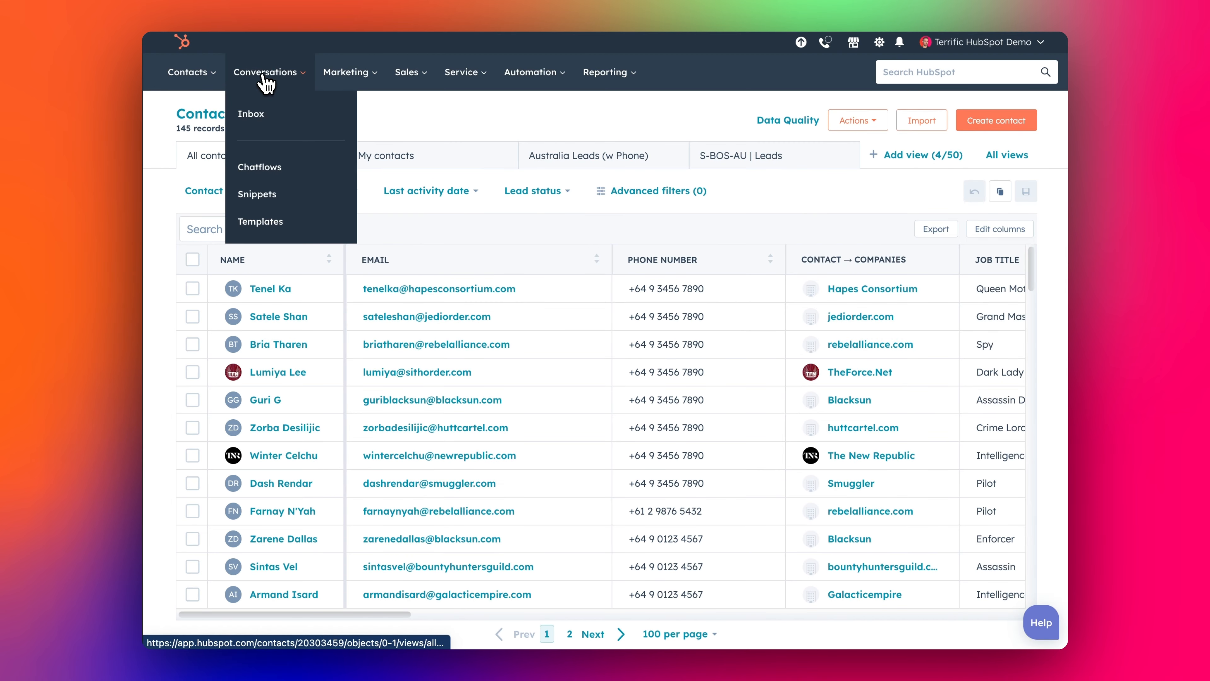
click(276, 228)
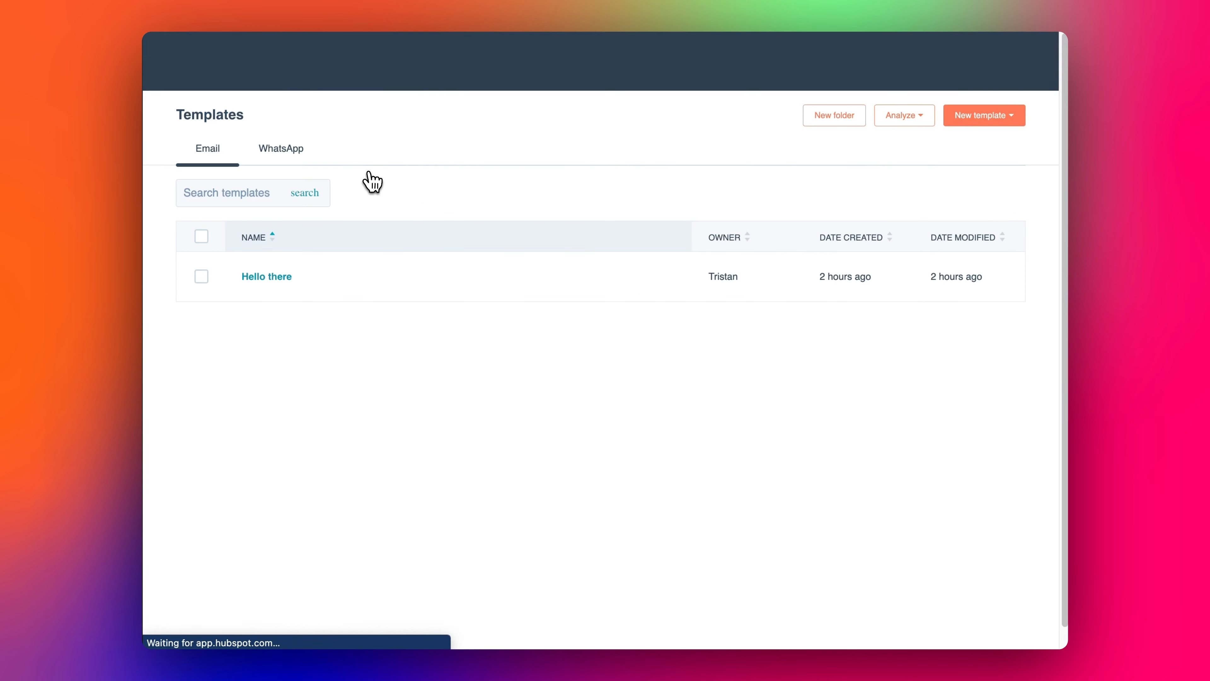
Browse HubSpot's ready-made template library, preview the "Inbound Lead from Content" email, and close the library without selecting any template
click(982, 122)
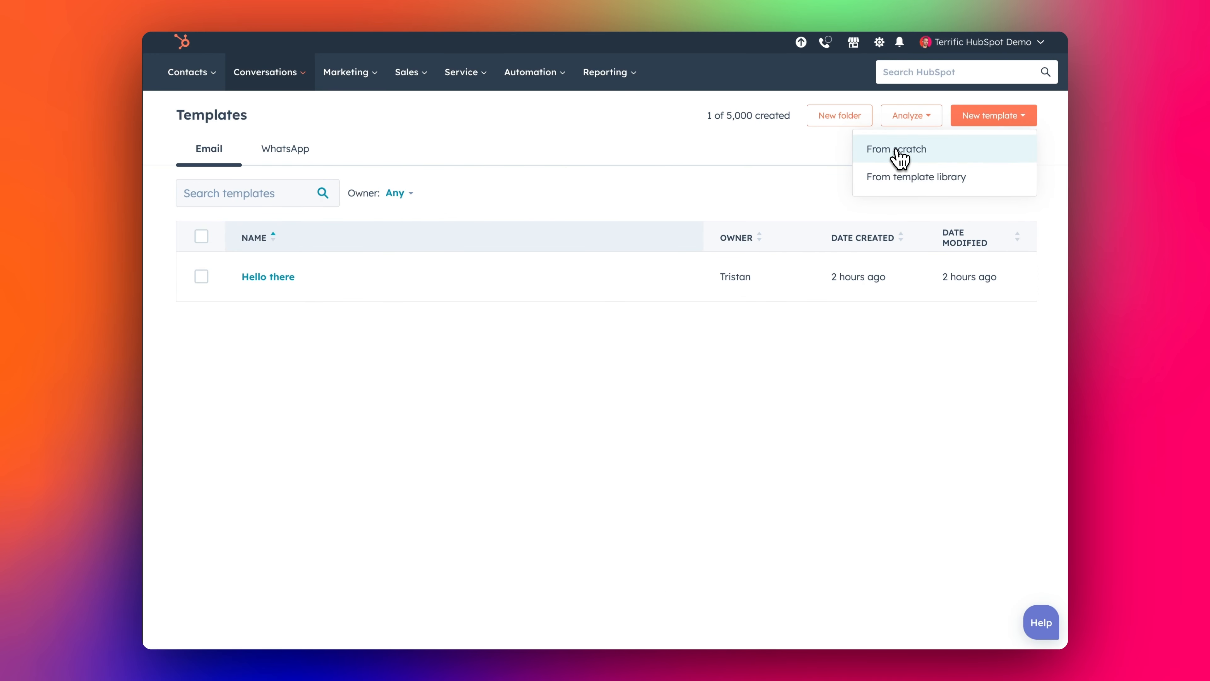
click(905, 177)
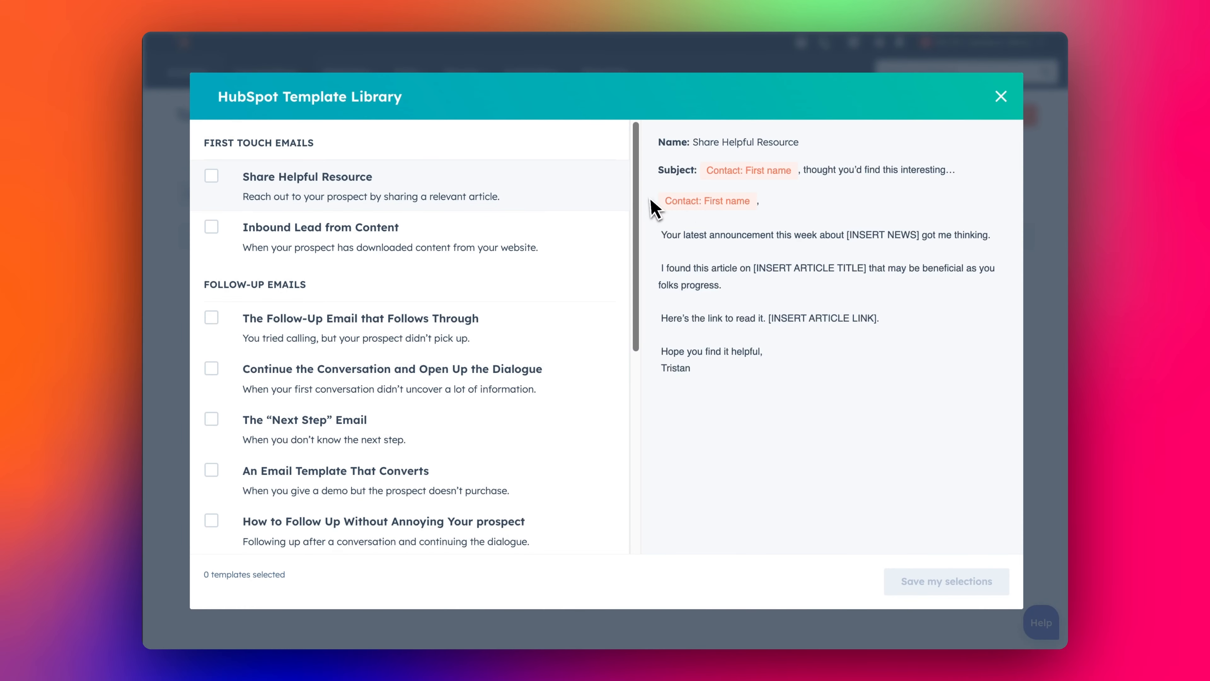
click(453, 228)
scroll(458, 283, down, 6)
scroll(459, 281, up, 7)
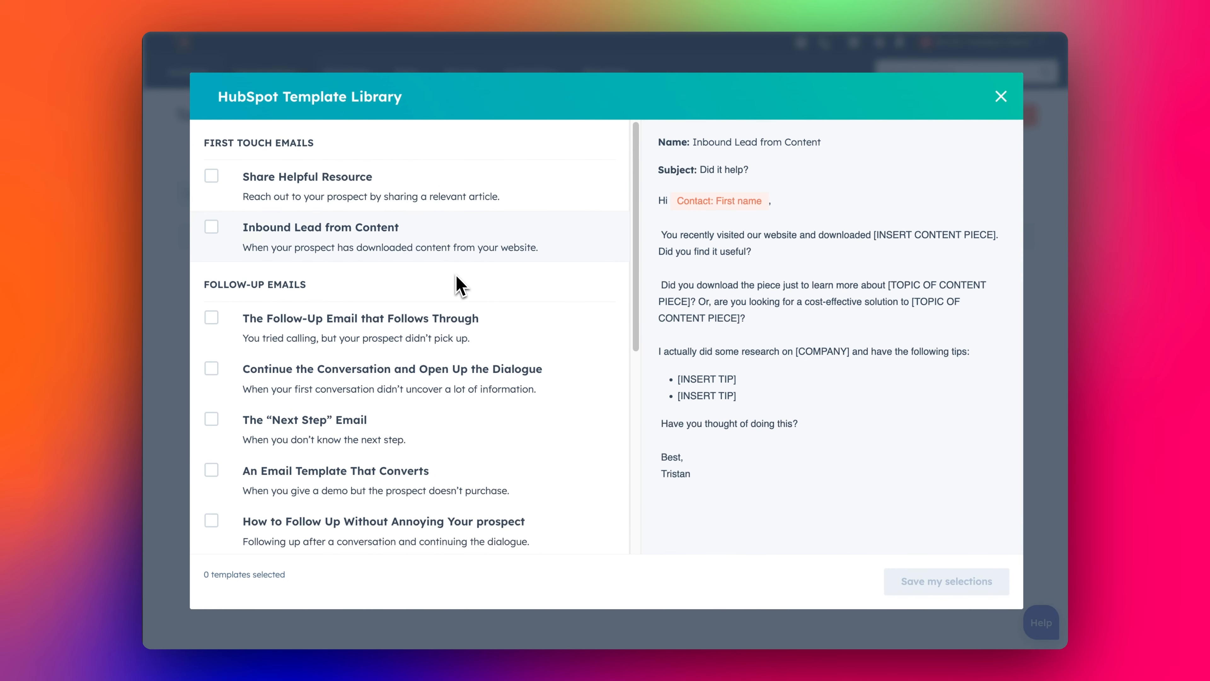
click(1001, 97)
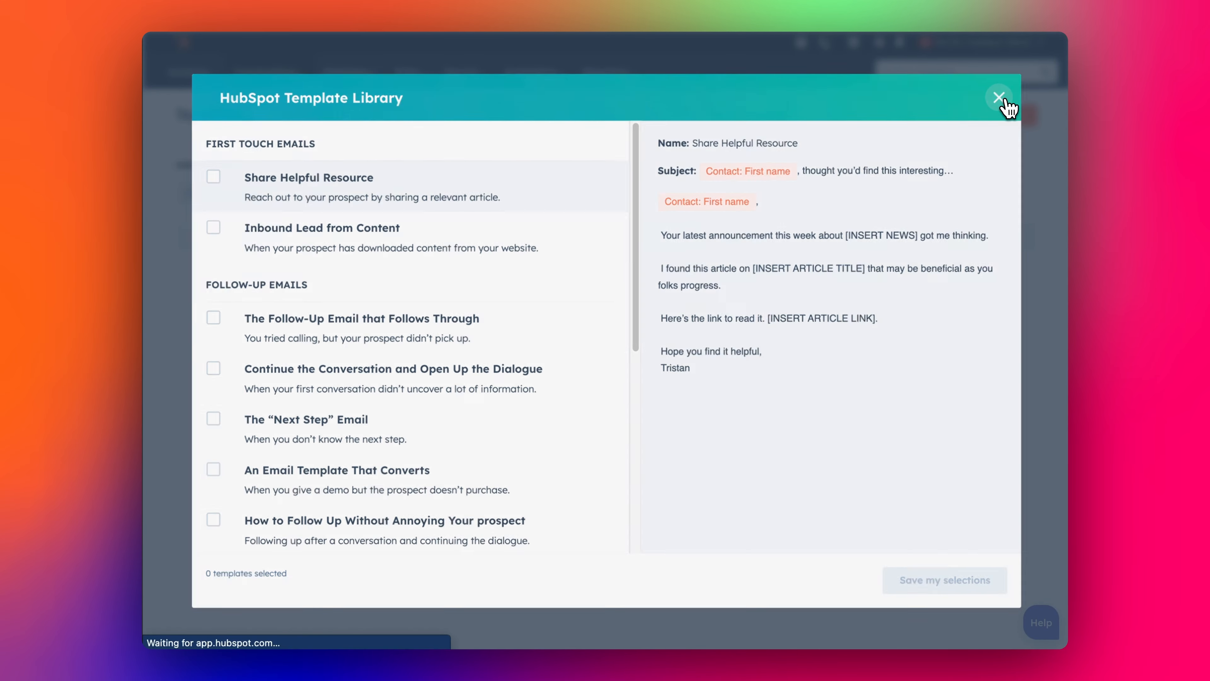
click(999, 119)
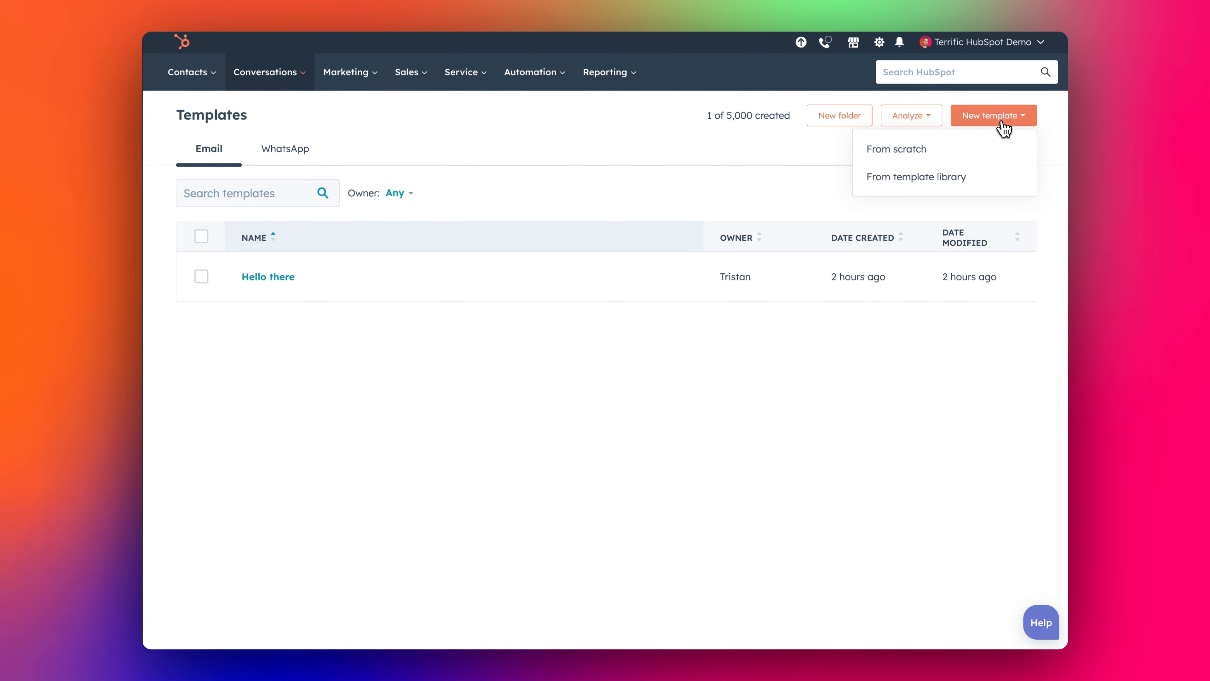
click(895, 151)
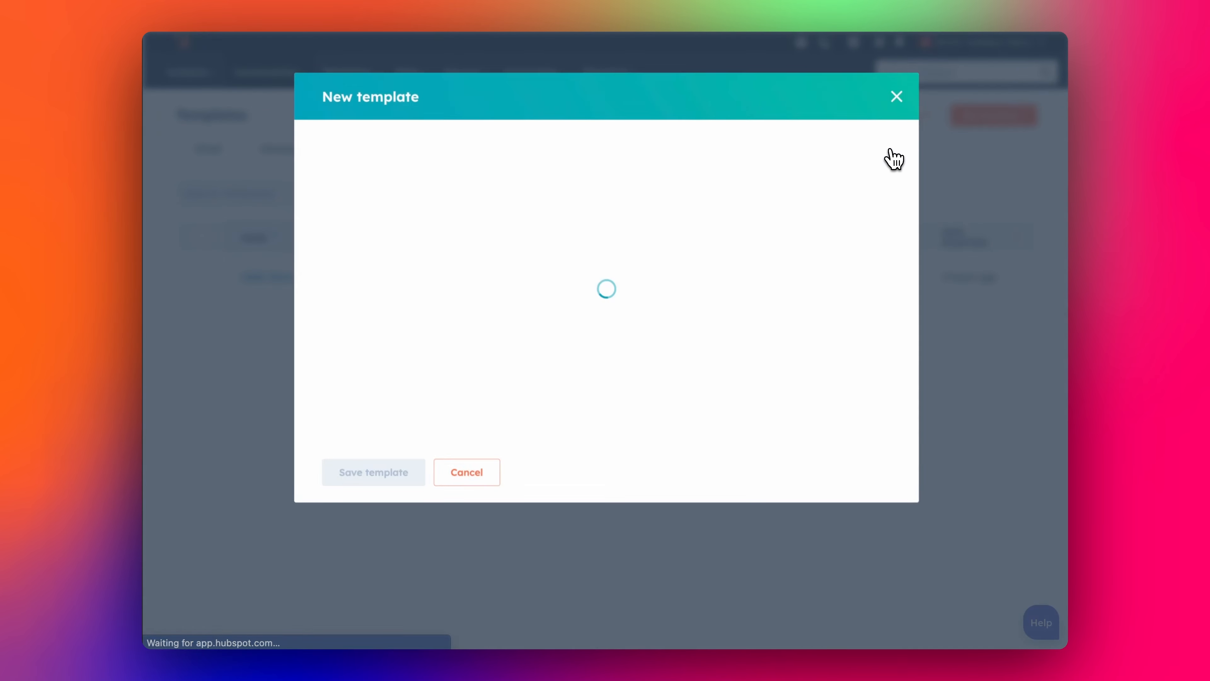
click(897, 98)
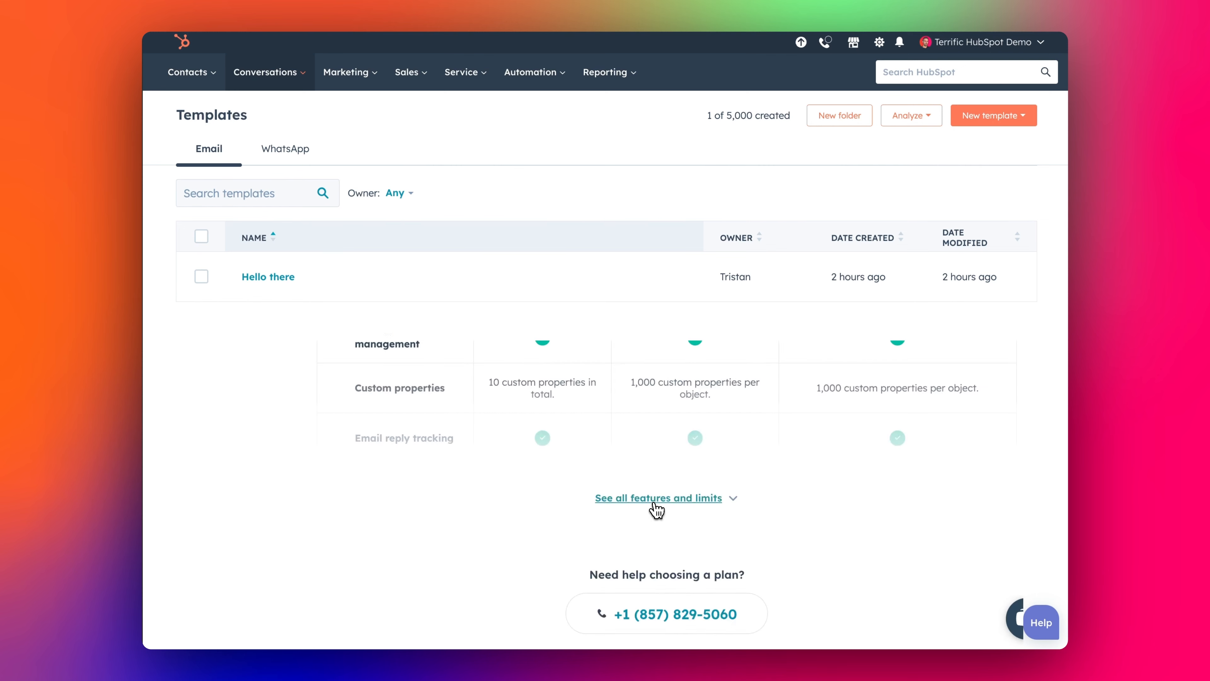
Switch to HubSpot's Sales pricing page, expand the full feature comparison, and examine the email template limits for each plan
click(657, 502)
scroll(580, 407, down, 5)
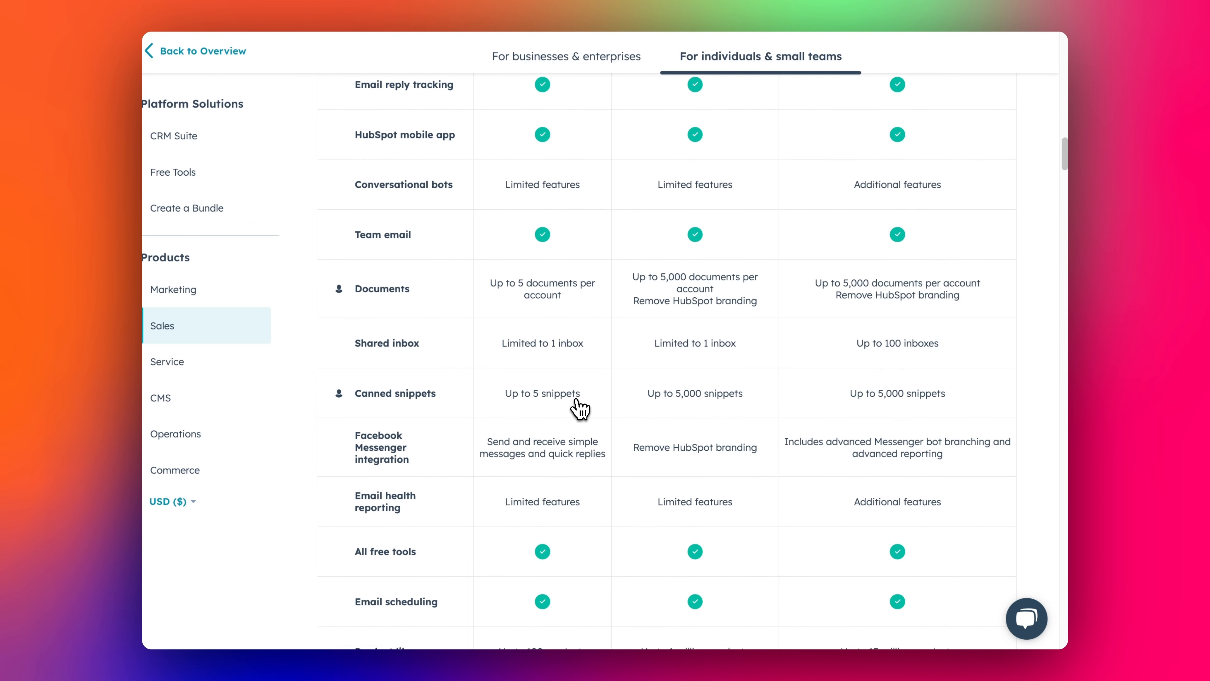
scroll(580, 407, down, 6)
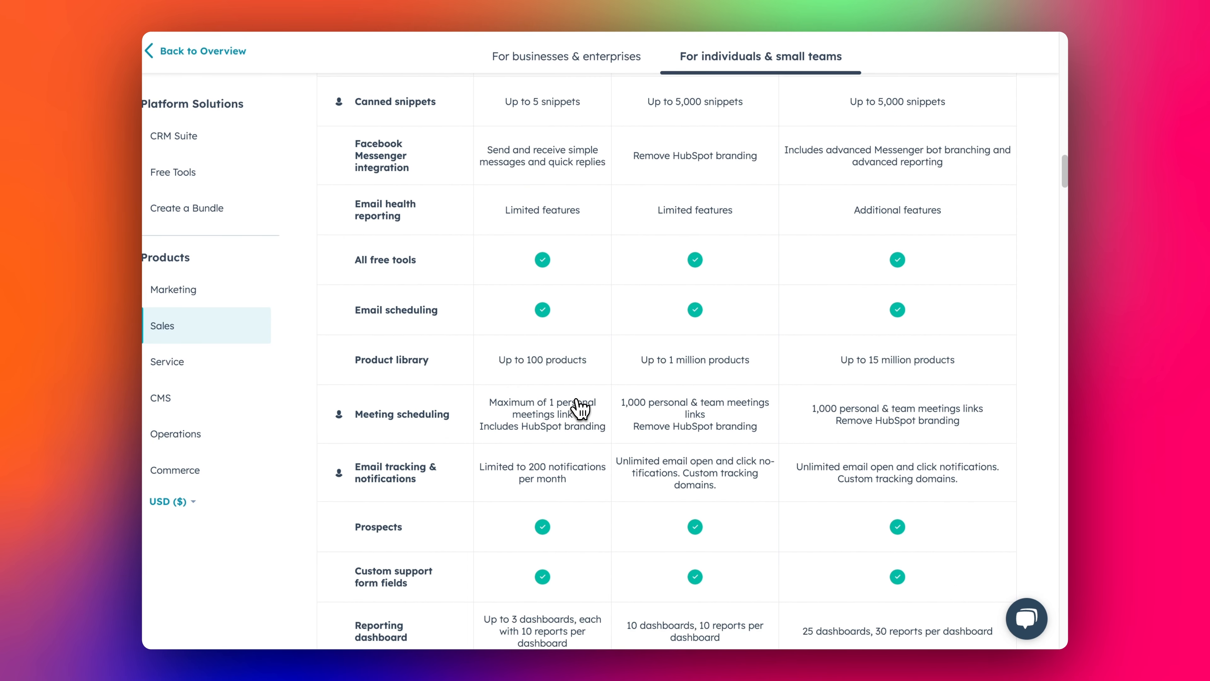
scroll(580, 408, down, 7)
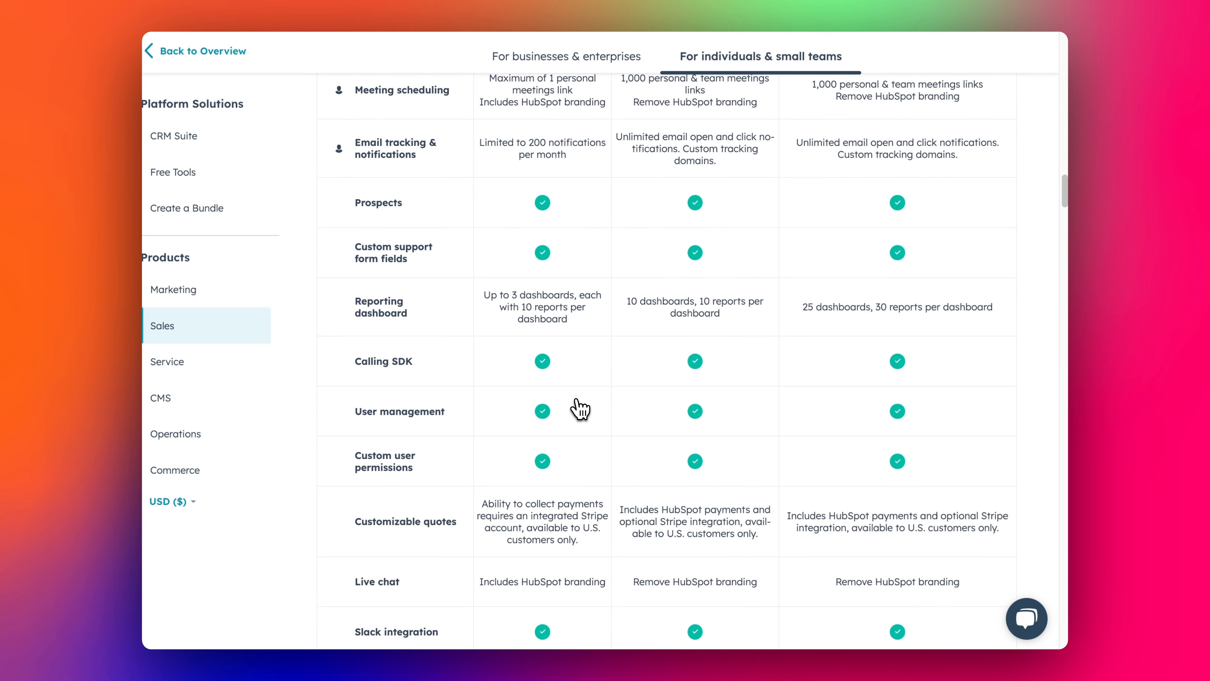
scroll(579, 407, down, 4)
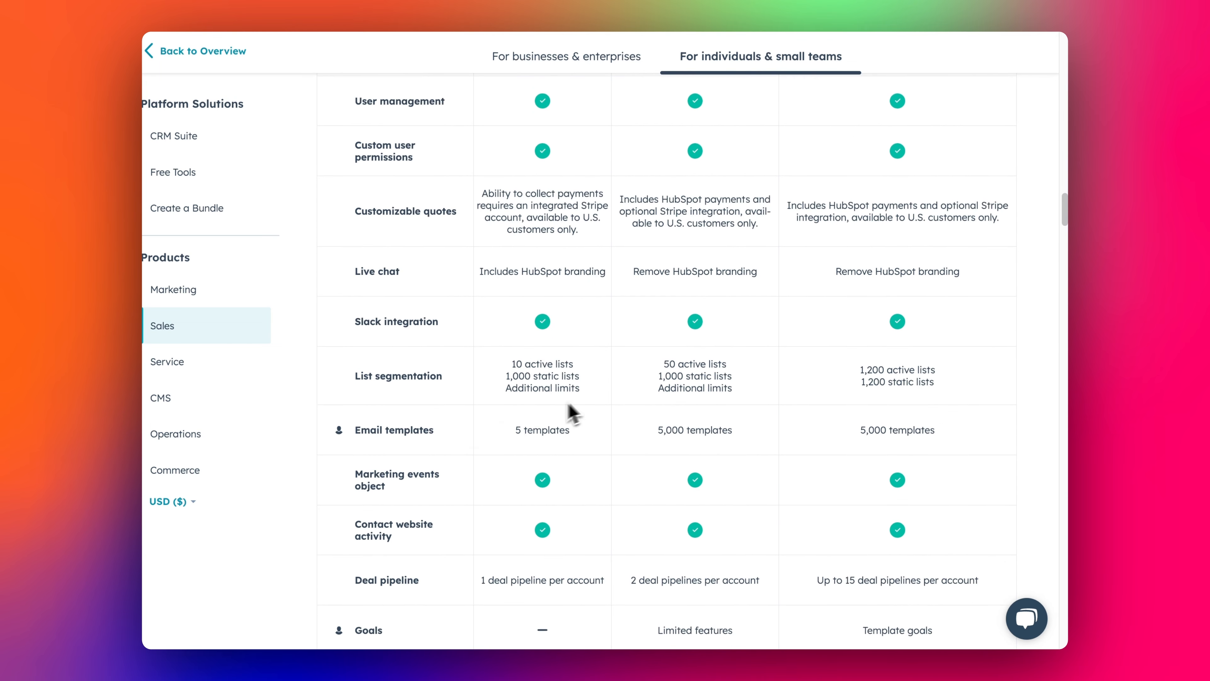
mouse_move(536, 431)
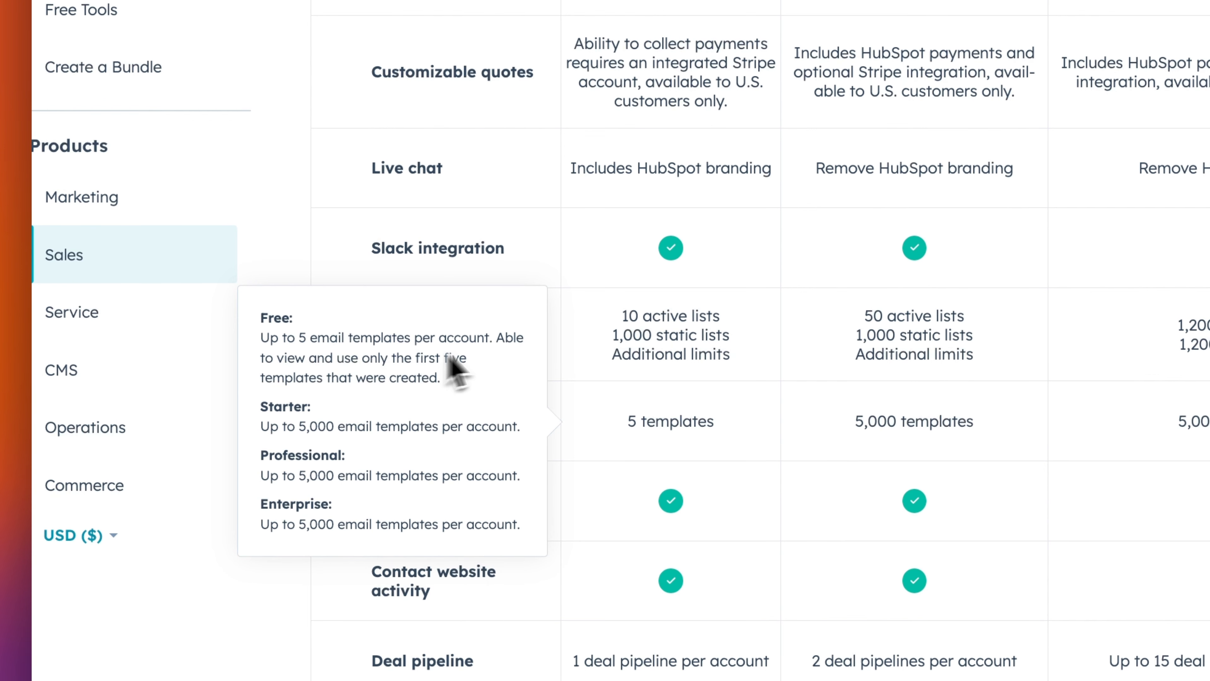
drag(337, 358, 459, 370)
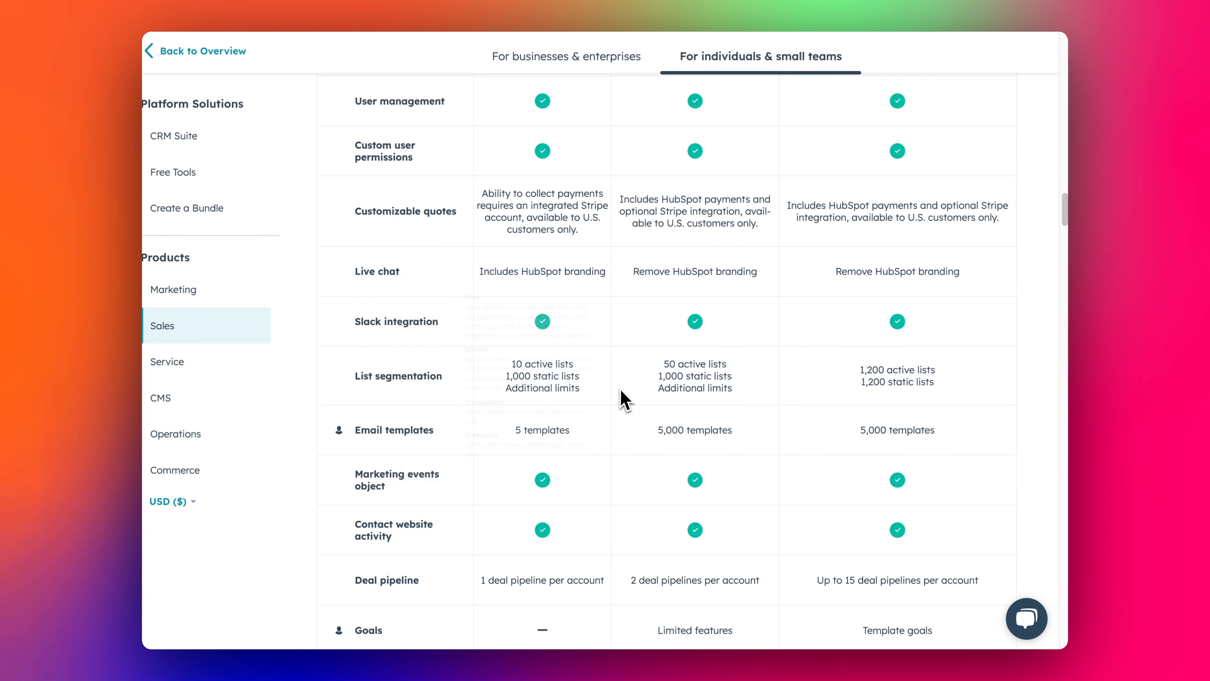
Compare the included features and prices of the Free Tools, Starter and Professional sales plans
scroll(621, 400, up, 10)
scroll(621, 400, up, 15)
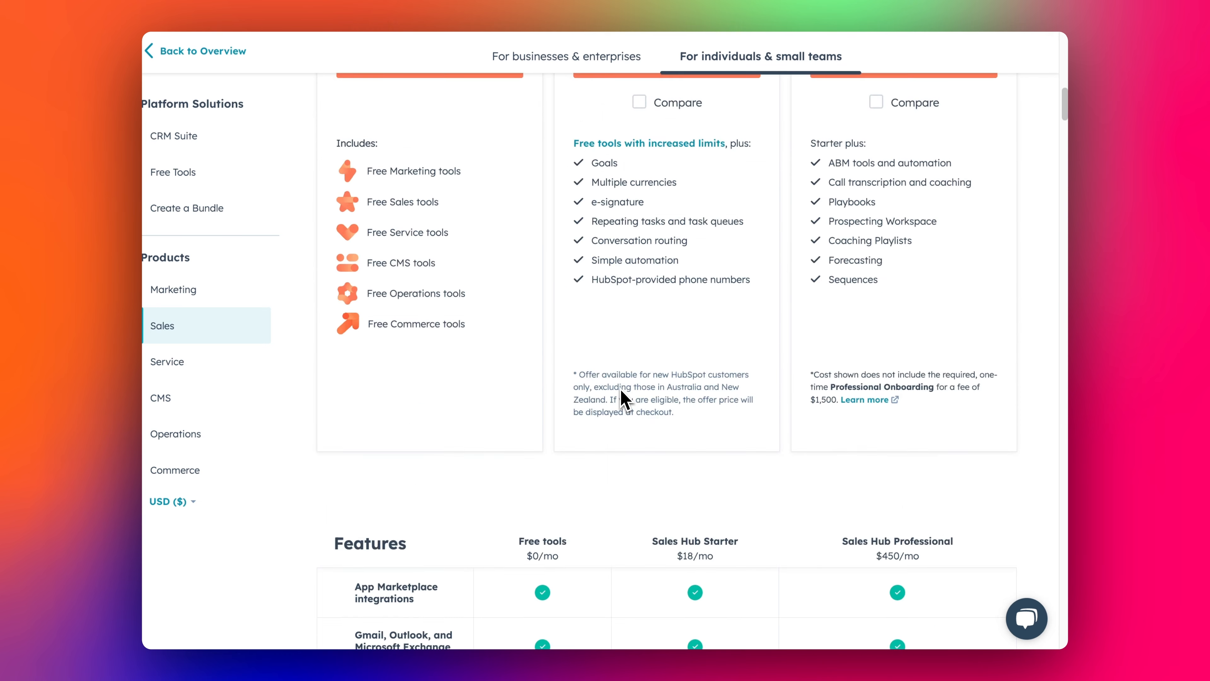
scroll(619, 351, up, 4)
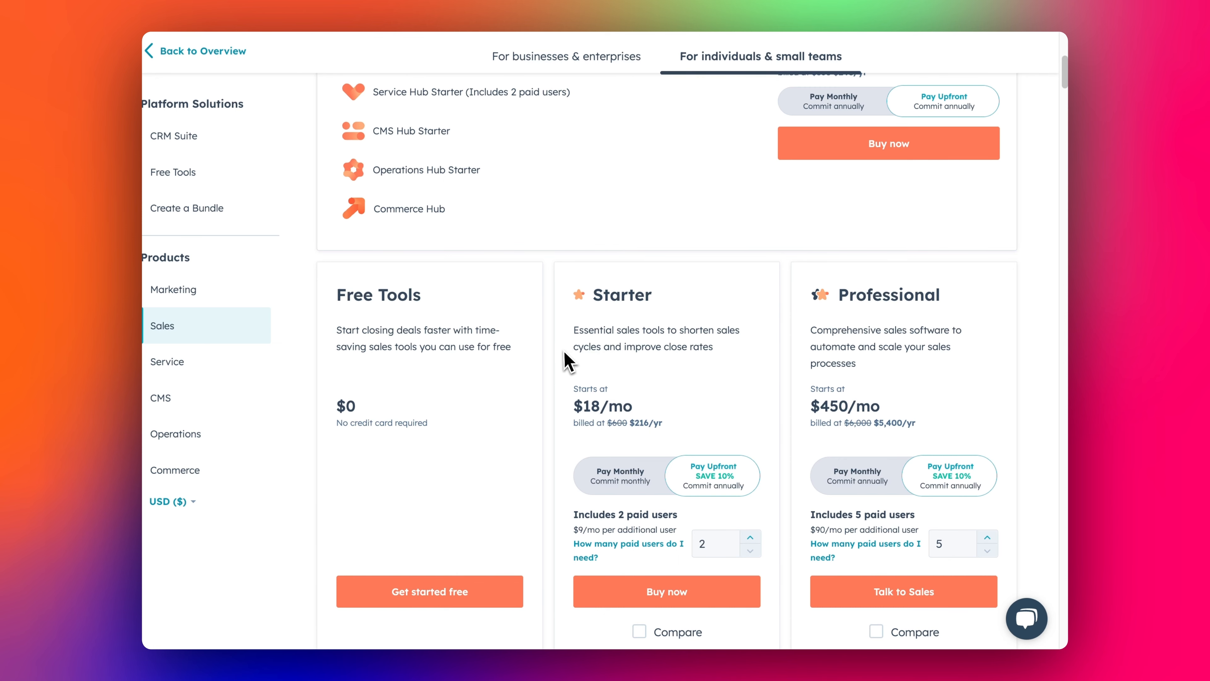
scroll(571, 363, down, 1)
scroll(604, 343, up, 3)
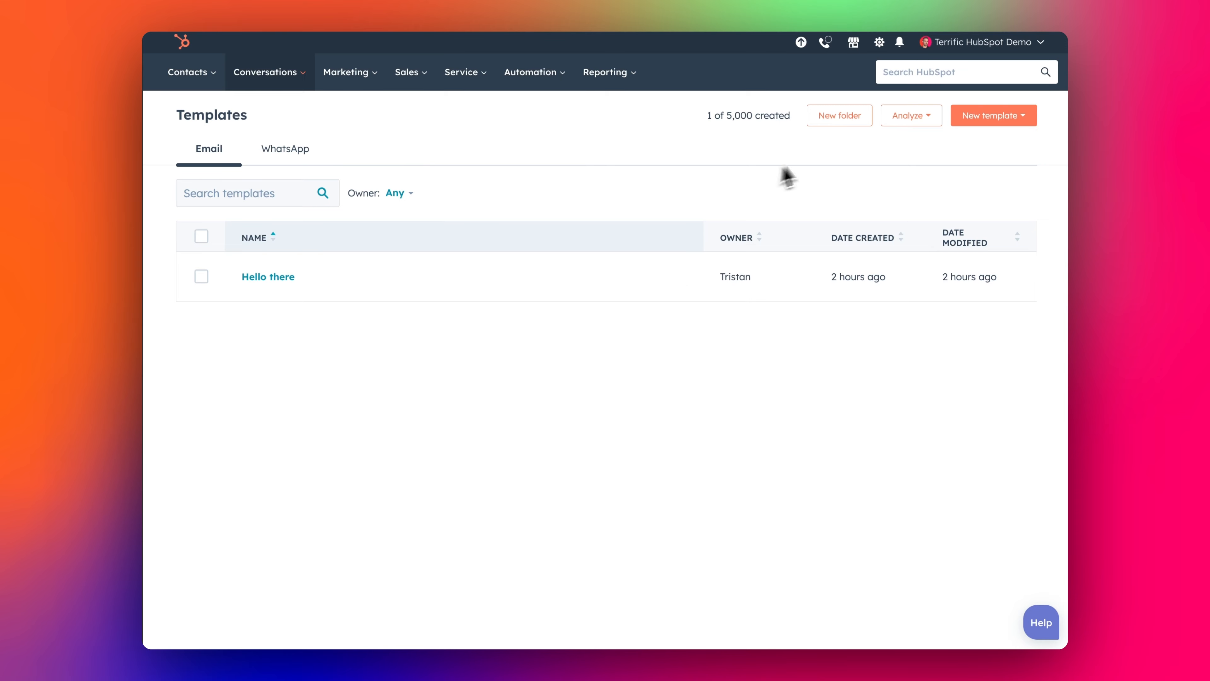
Create a HubSpot template from scratch, copying the name "Email 1: Just Landed in Your Inbox" and subject "Your Next Investment: Martian Real Estate?" from ChatGPT
click(989, 120)
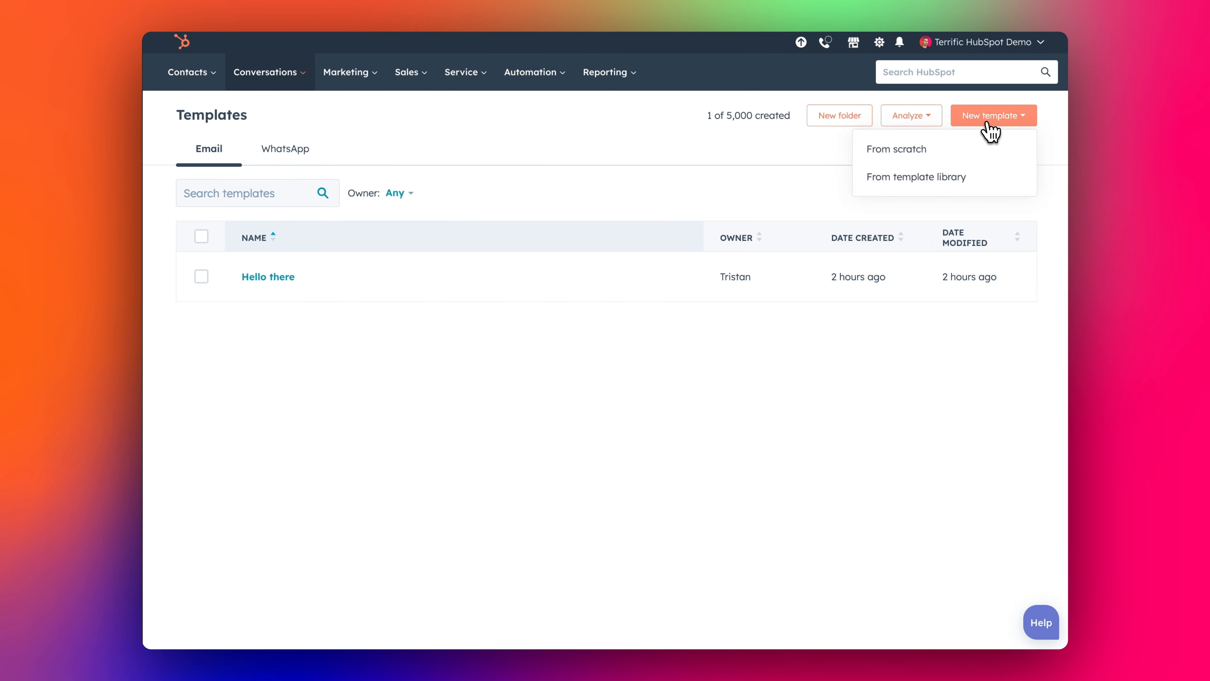
click(913, 159)
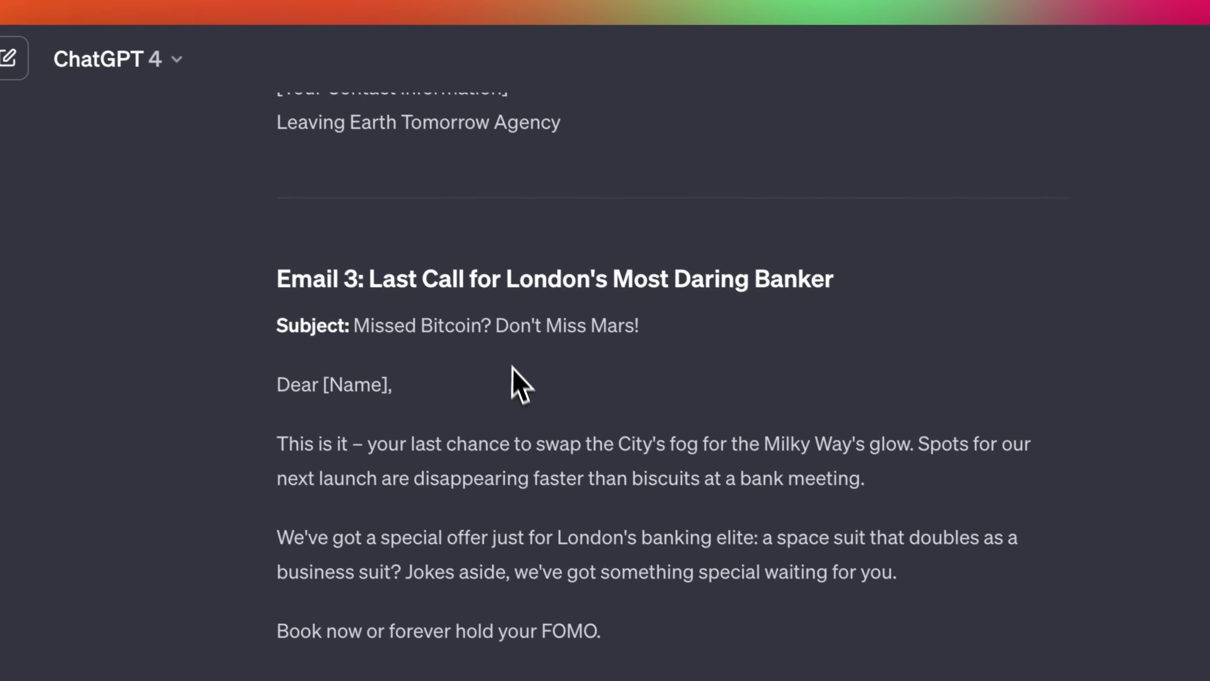
scroll(512, 367, up, 20)
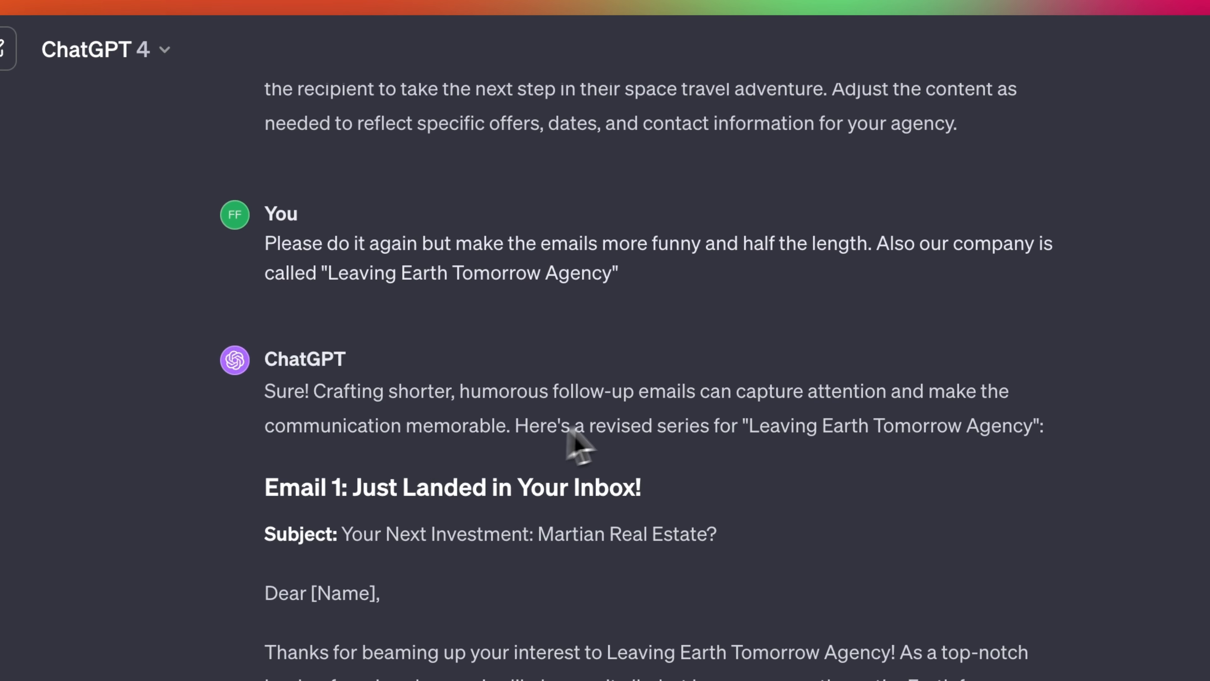
scroll(576, 445, down, 2)
drag(306, 400, 588, 398)
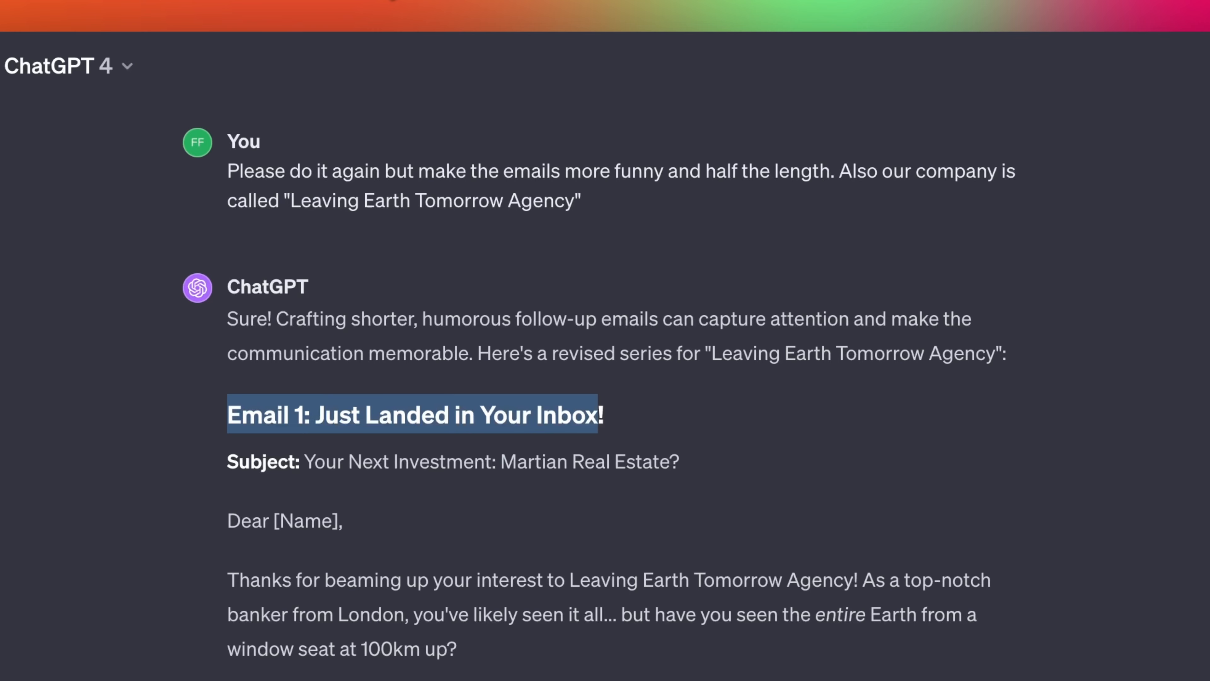
drag(305, 461, 674, 462)
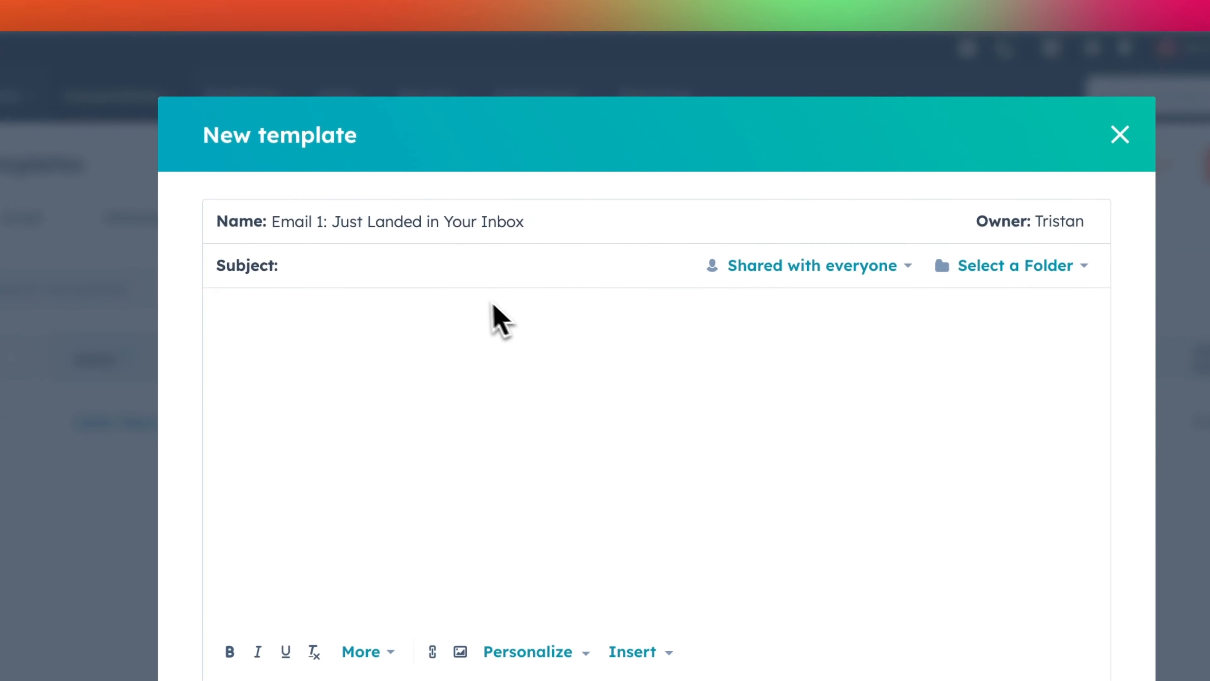
text(Your Next Investment: Martian Real Estate?)
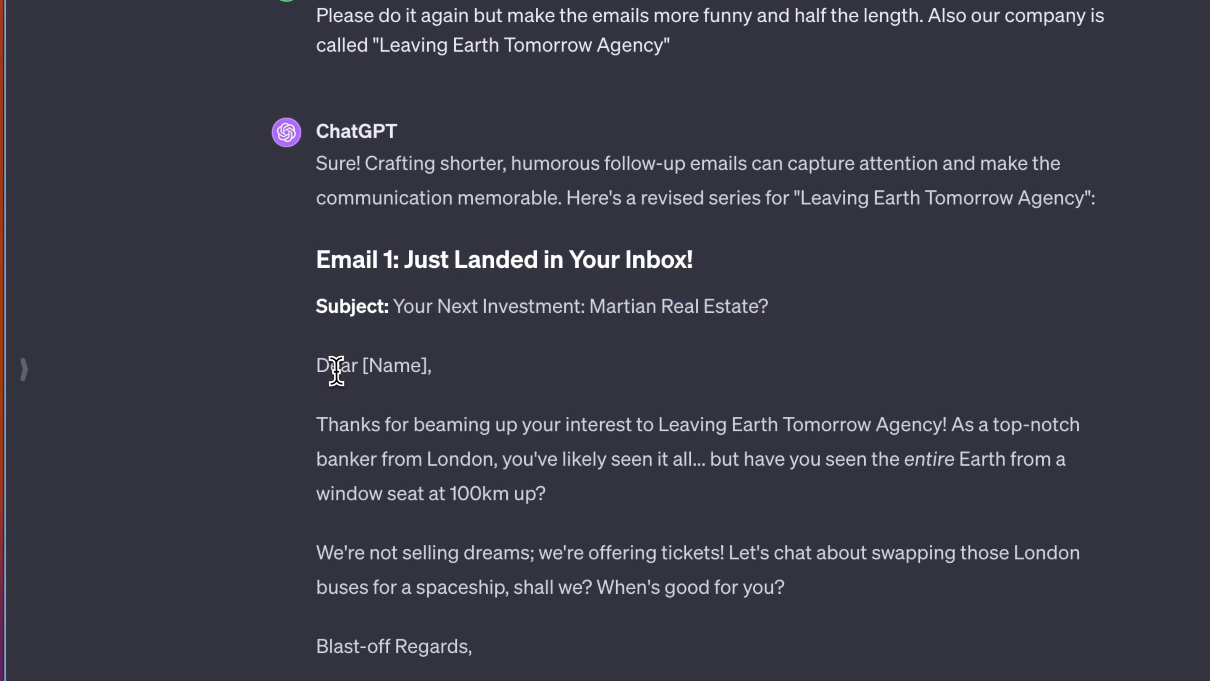
Copy the Email 1 text from its greeting through the agency sign-off in ChatGPT and paste it into the HubSpot template body
drag(274, 442, 355, 630)
drag(475, 492, 545, 505)
key(super+c)
key(super+v)
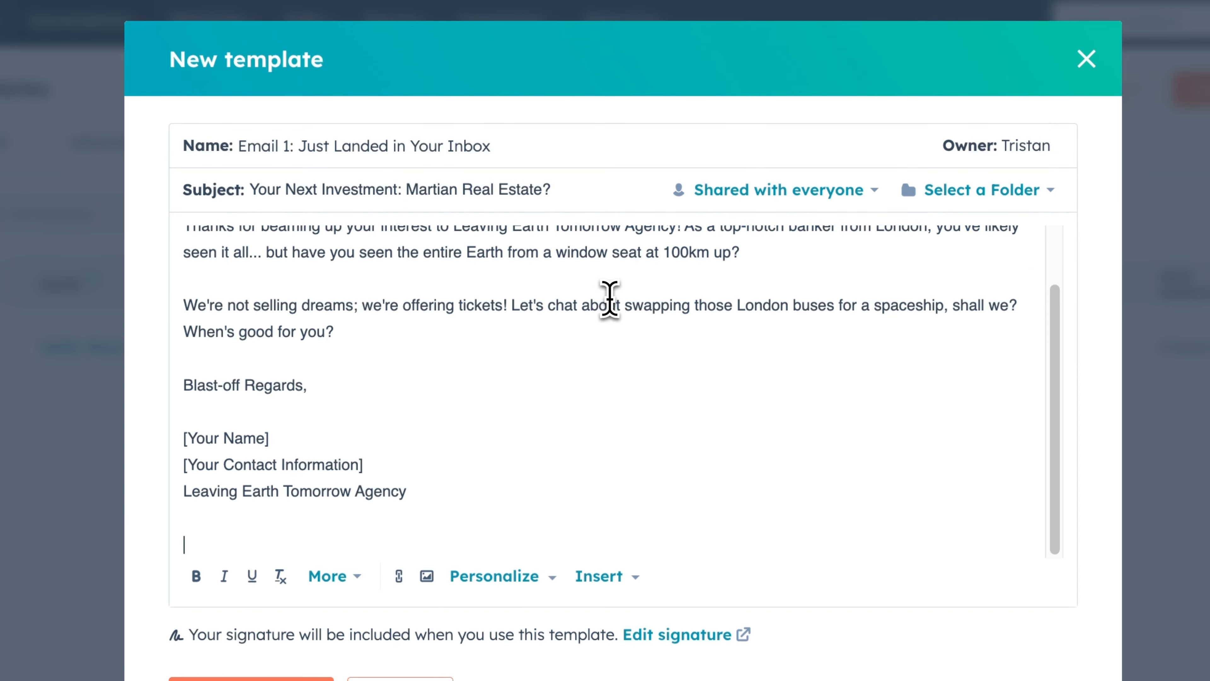
scroll(555, 379, up, 2)
scroll(564, 311, up, 1)
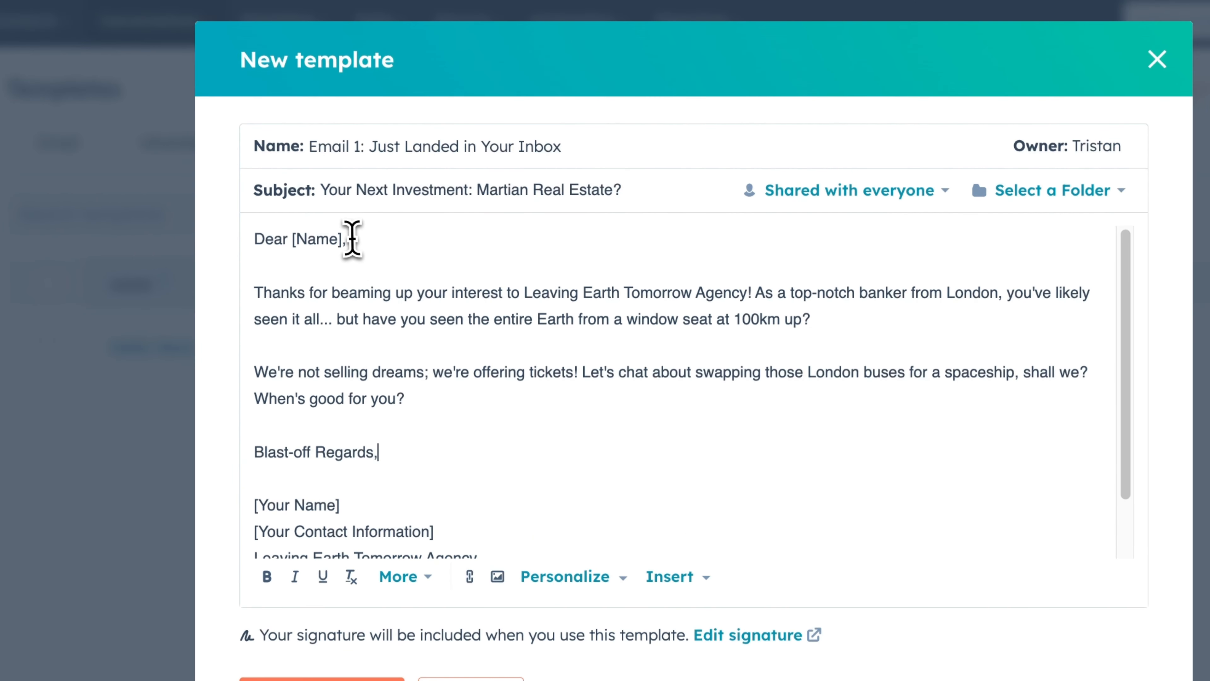
Replace the [Name] placeholder in the greeting with the Contact "First name" personalization token
drag(343, 240, 314, 240)
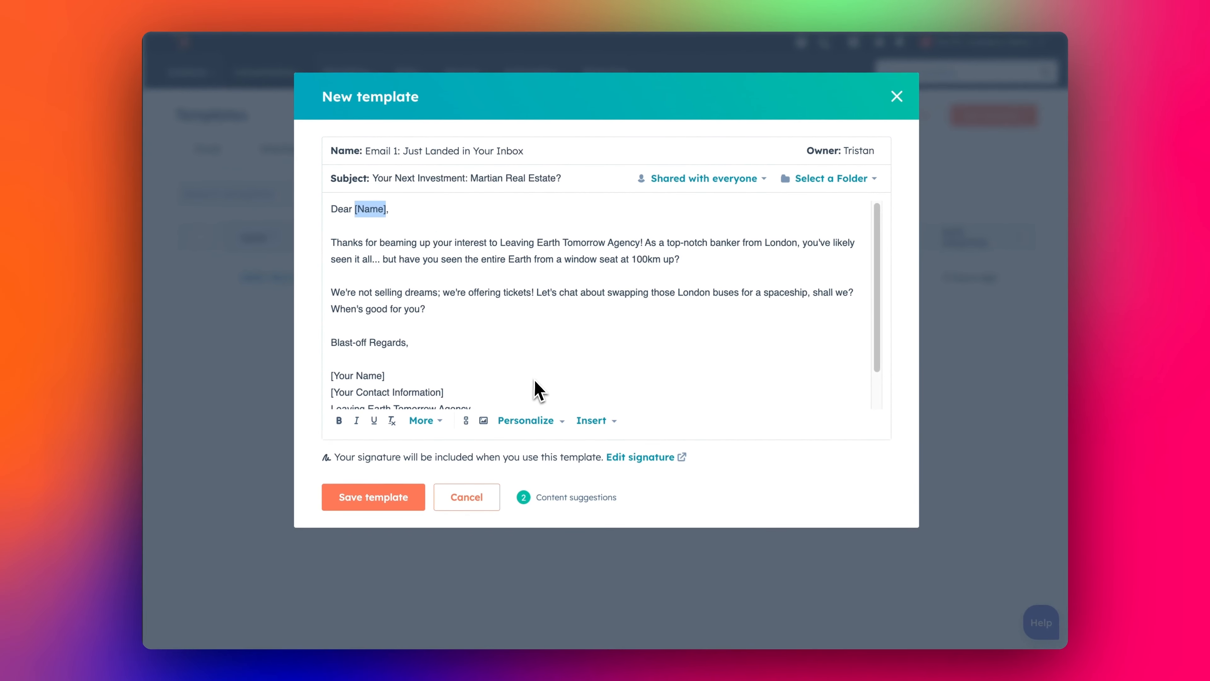
click(524, 422)
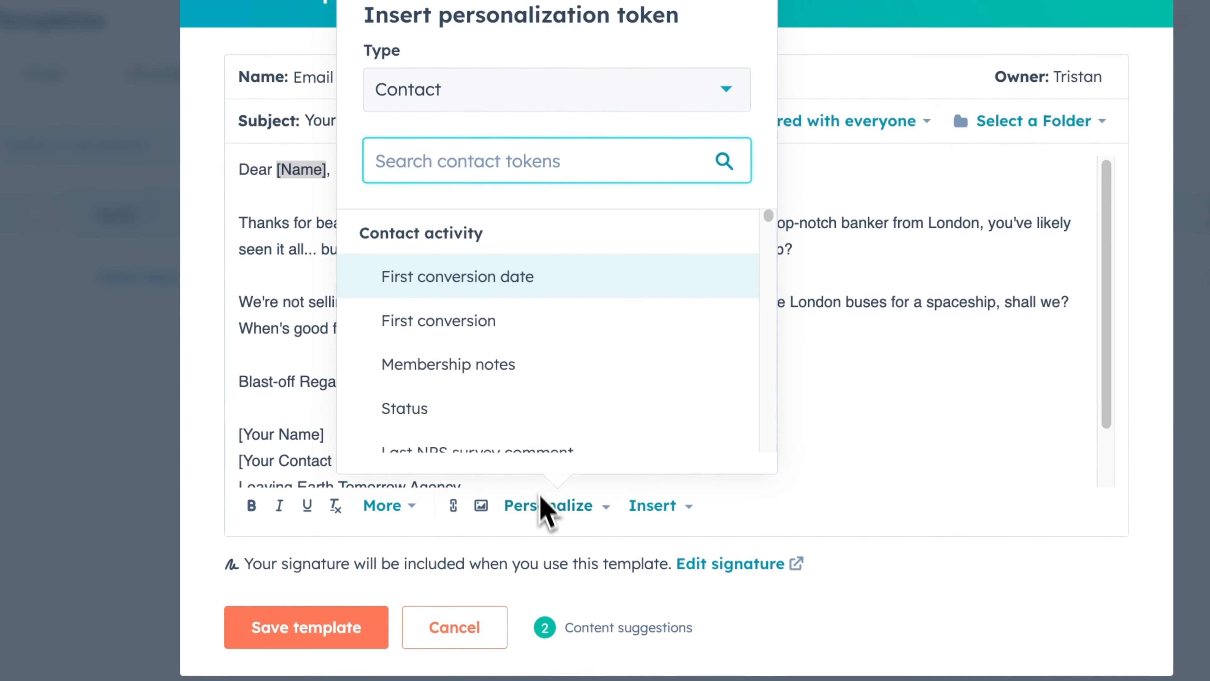
click(415, 90)
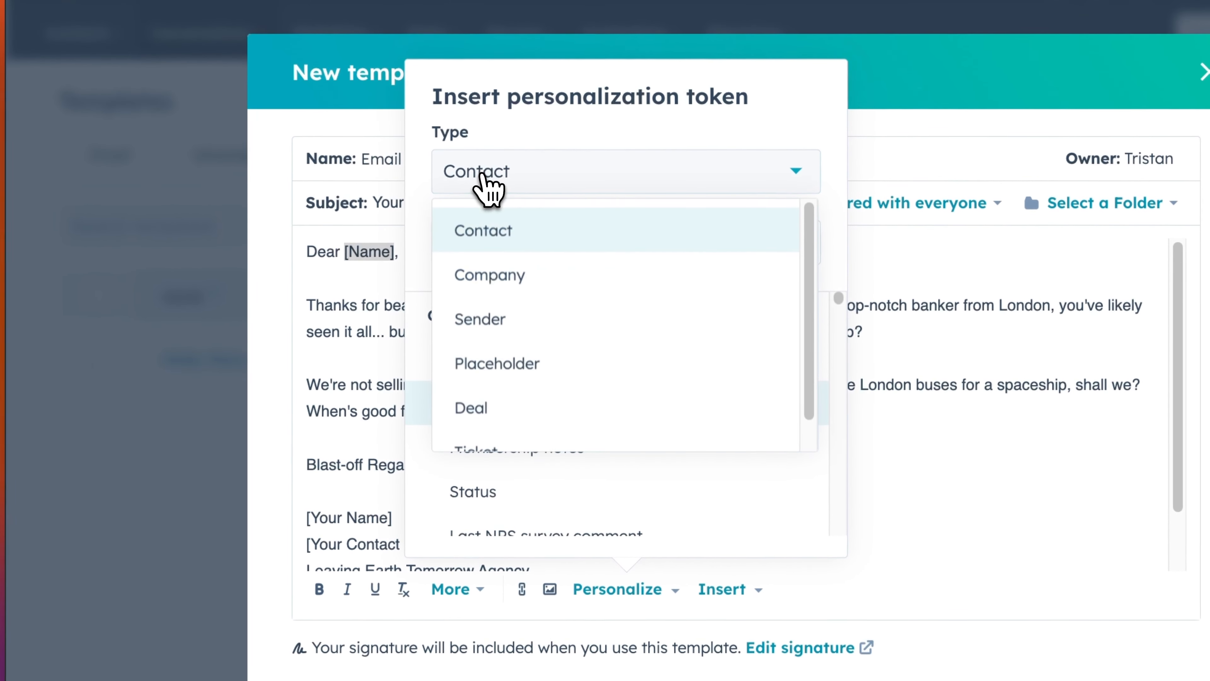
click(514, 230)
click(501, 238)
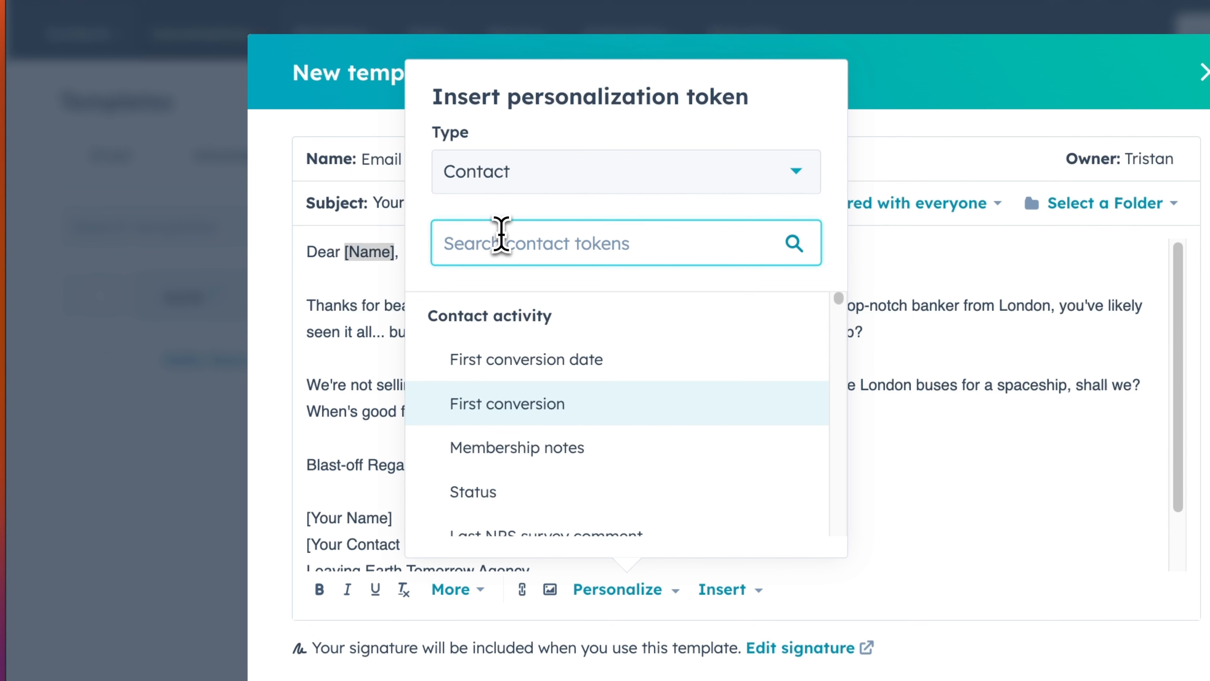
text(first name)
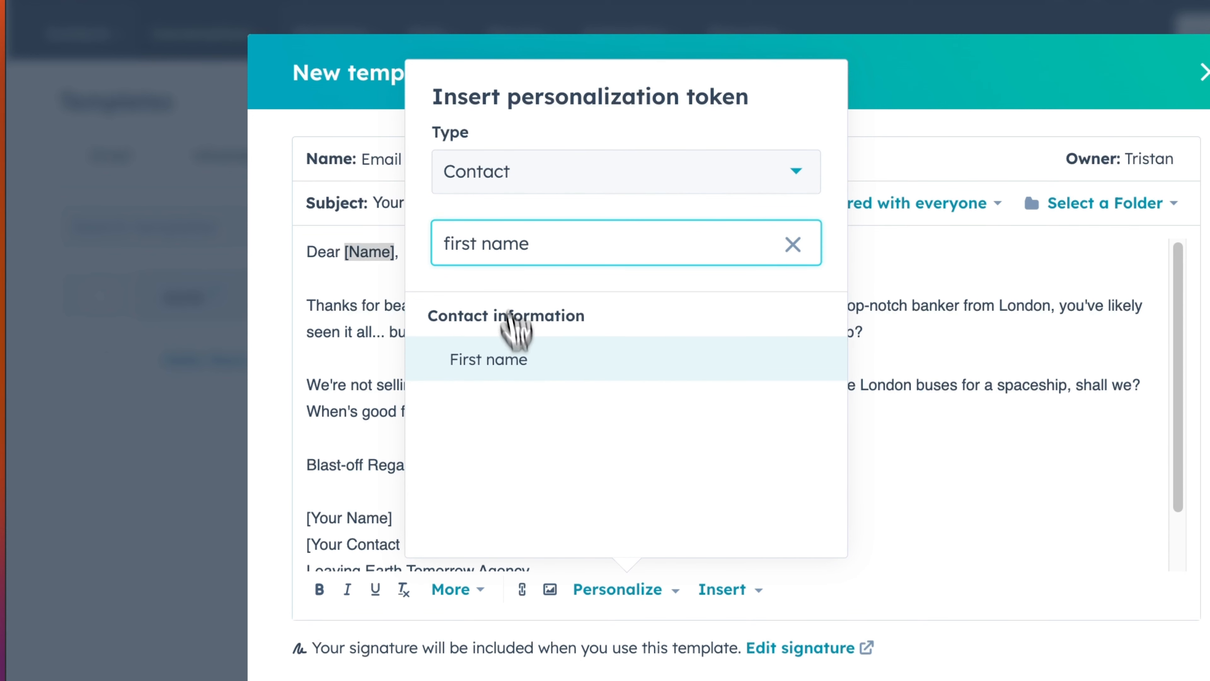
click(520, 365)
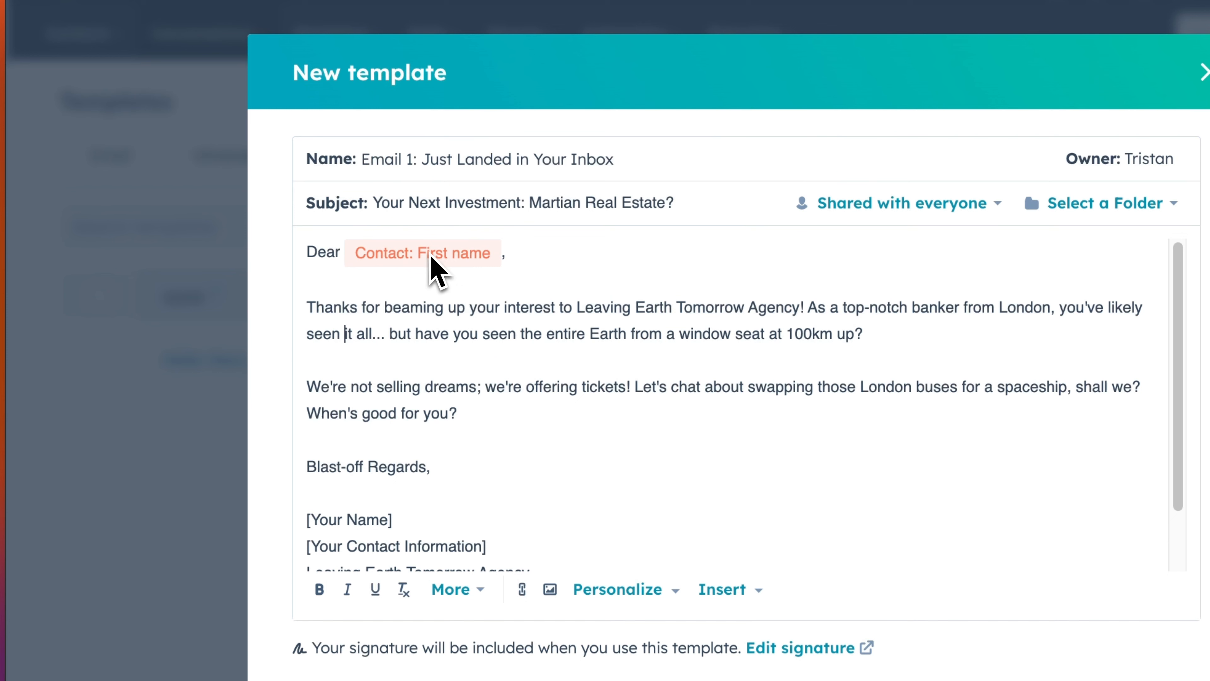
Review the template's body text and the name, contact information and agency lines in its sign-off
drag(309, 280, 490, 472)
click(491, 472)
scroll(491, 472, down, 2)
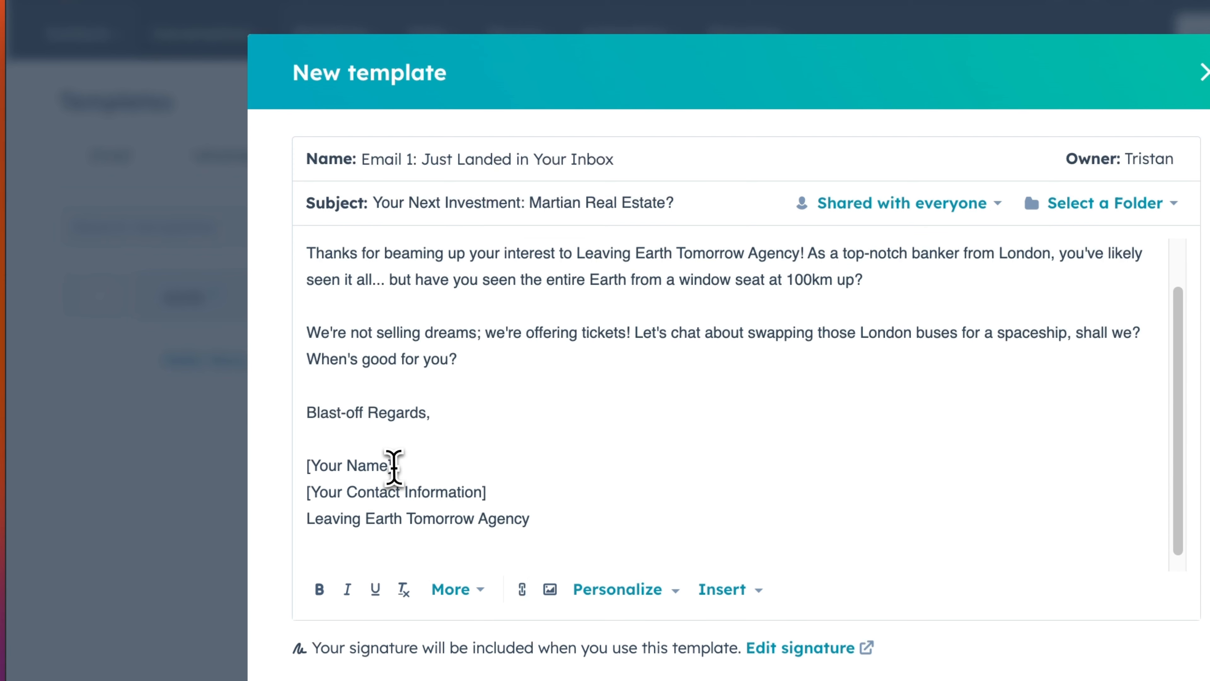
drag(392, 465, 308, 474)
drag(530, 502, 305, 513)
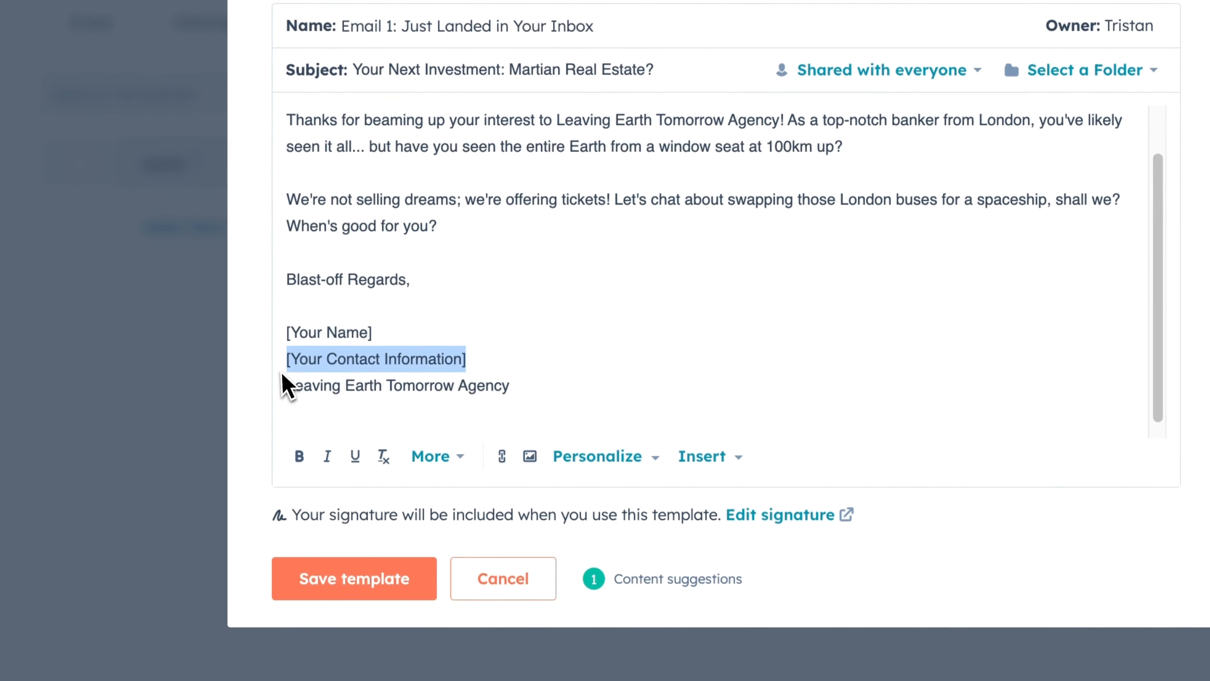
click(576, 491)
drag(575, 524, 308, 534)
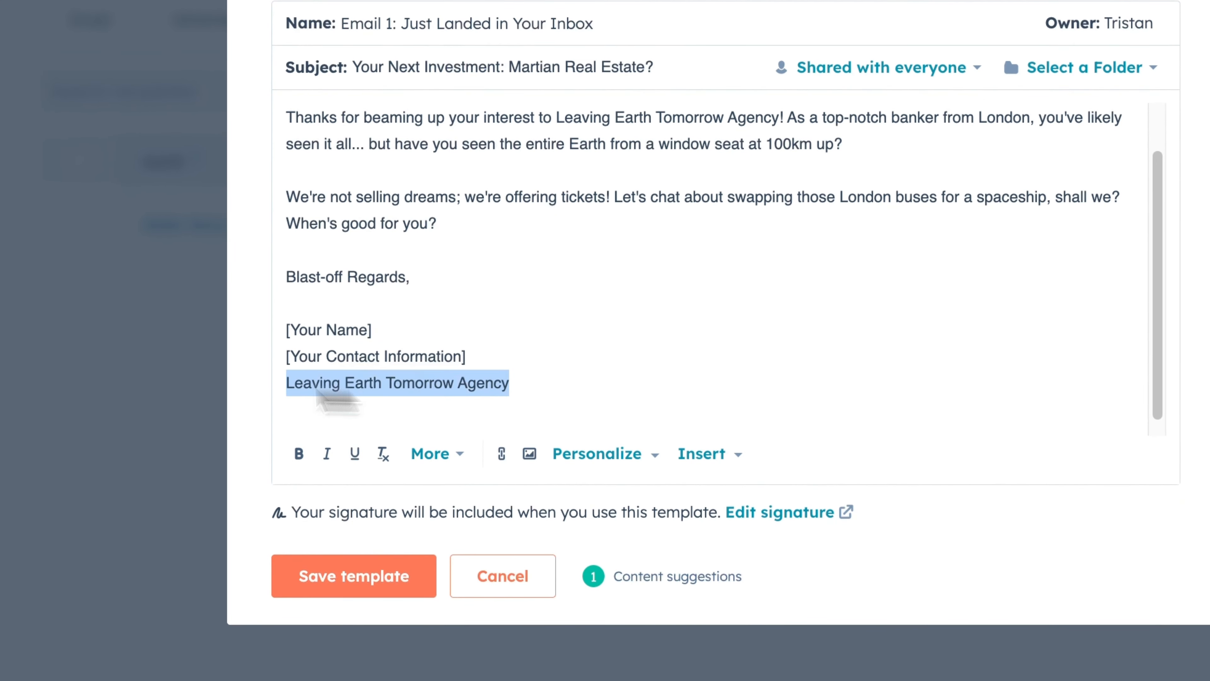
click(516, 325)
Replace [Your Name] in the sign-off with the sender's first name and [Your Contact Information] with "Travel Agent"
drag(422, 337, 307, 329)
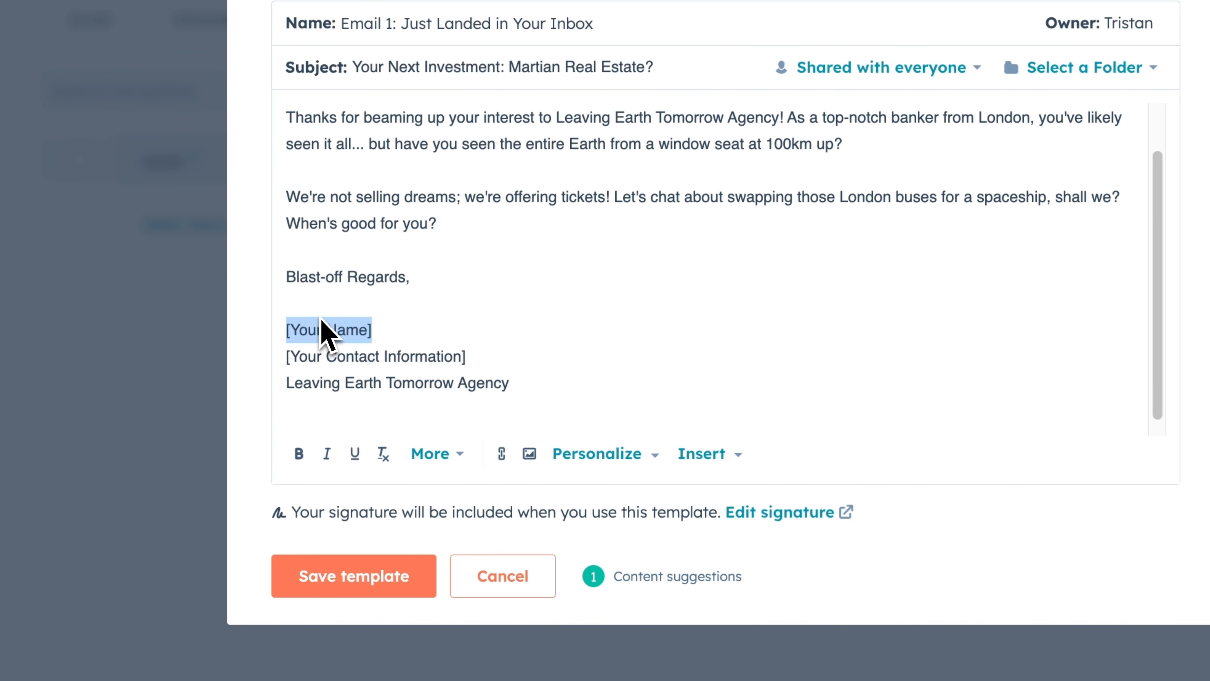
text(Tr)
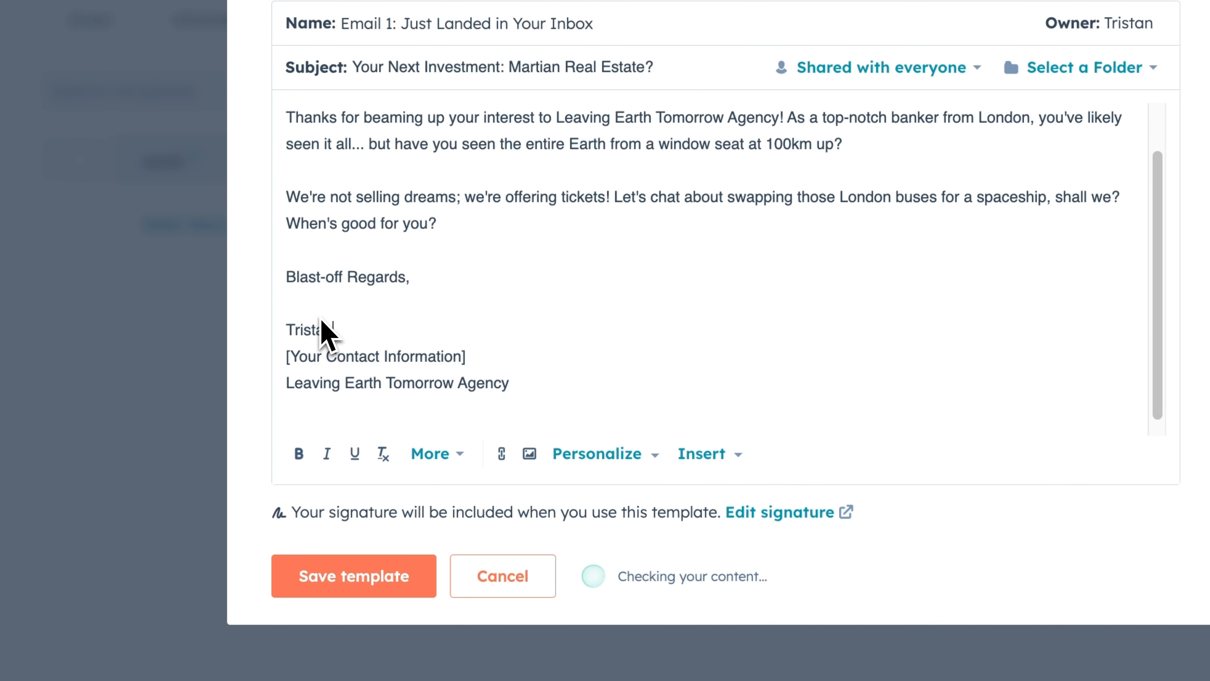
text(istan)
drag(469, 356, 290, 358)
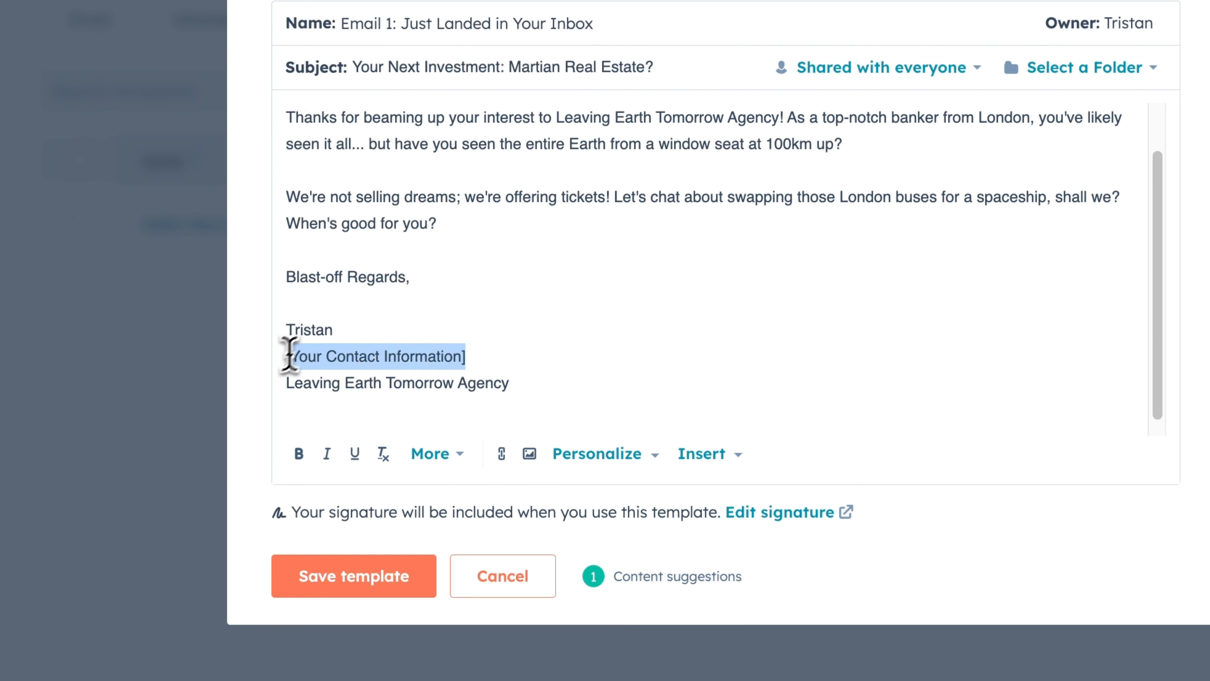
text(Travel Agent)
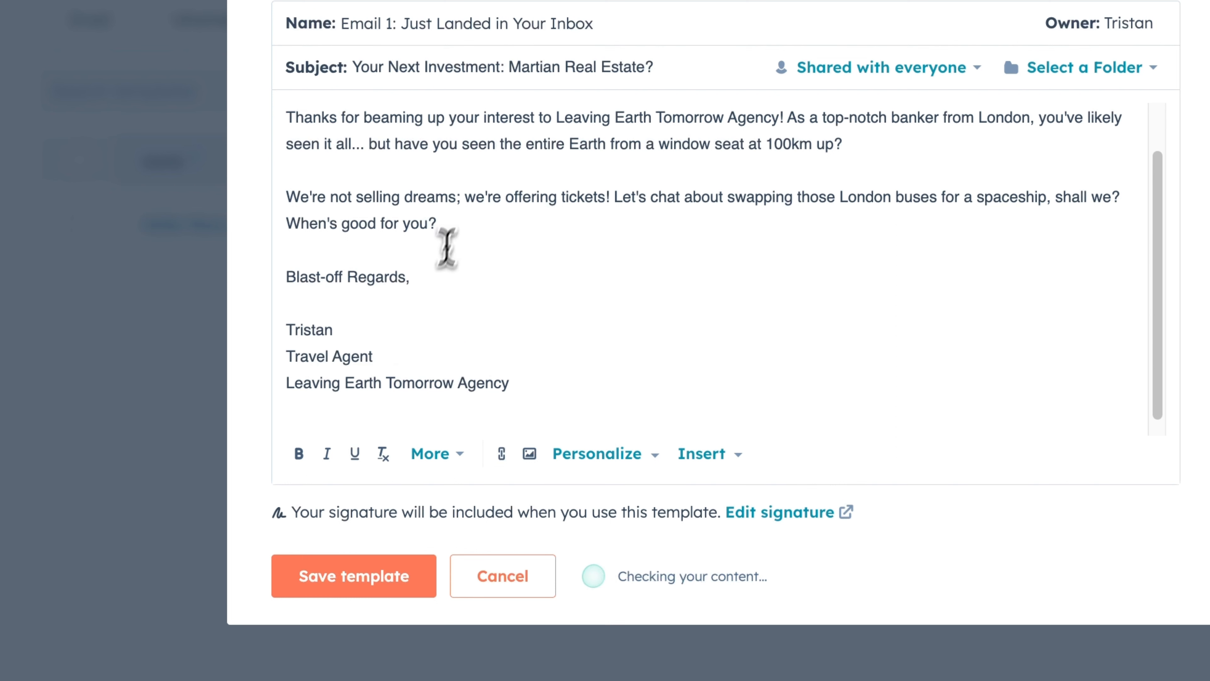
Replace the sender's first name in the sign-off with the Sender "First Name" personalization token
drag(386, 340, 287, 330)
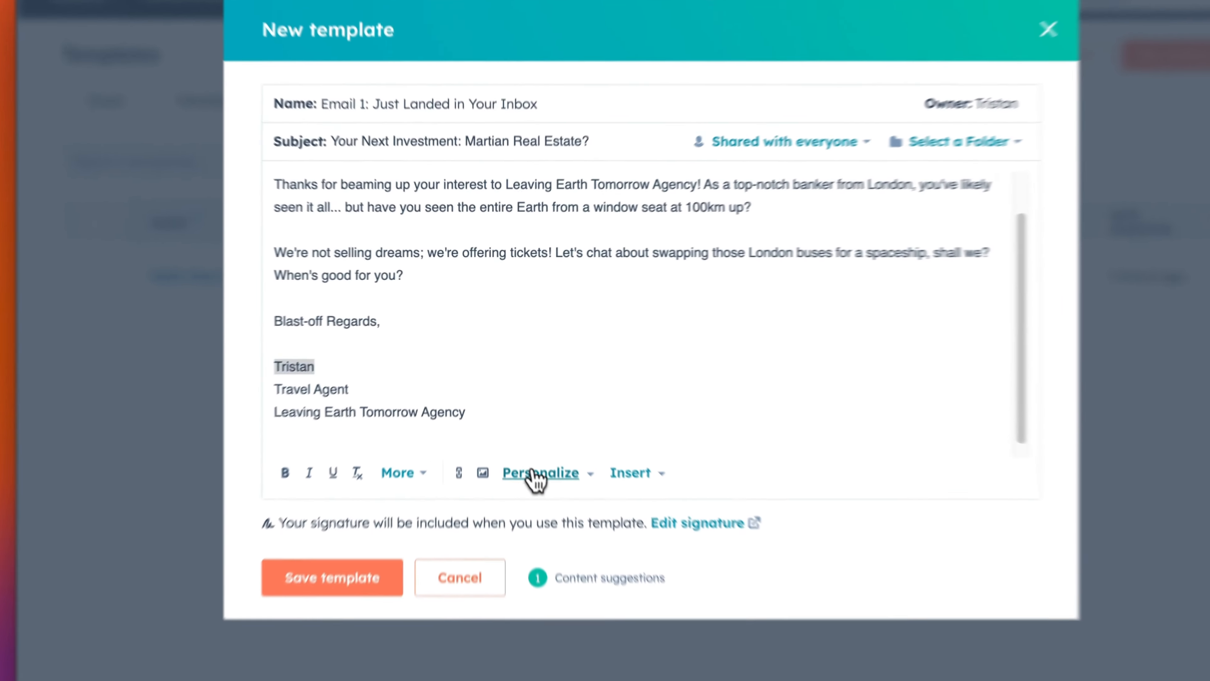
click(525, 420)
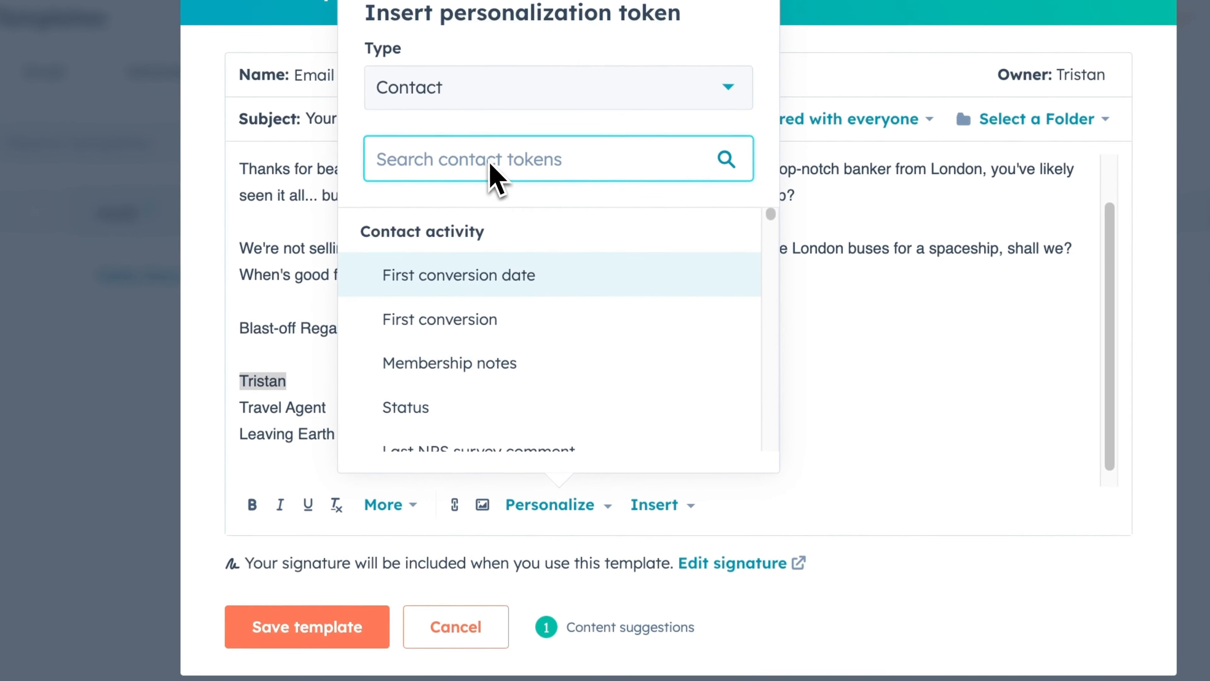
click(476, 166)
scroll(419, 267, down, 1)
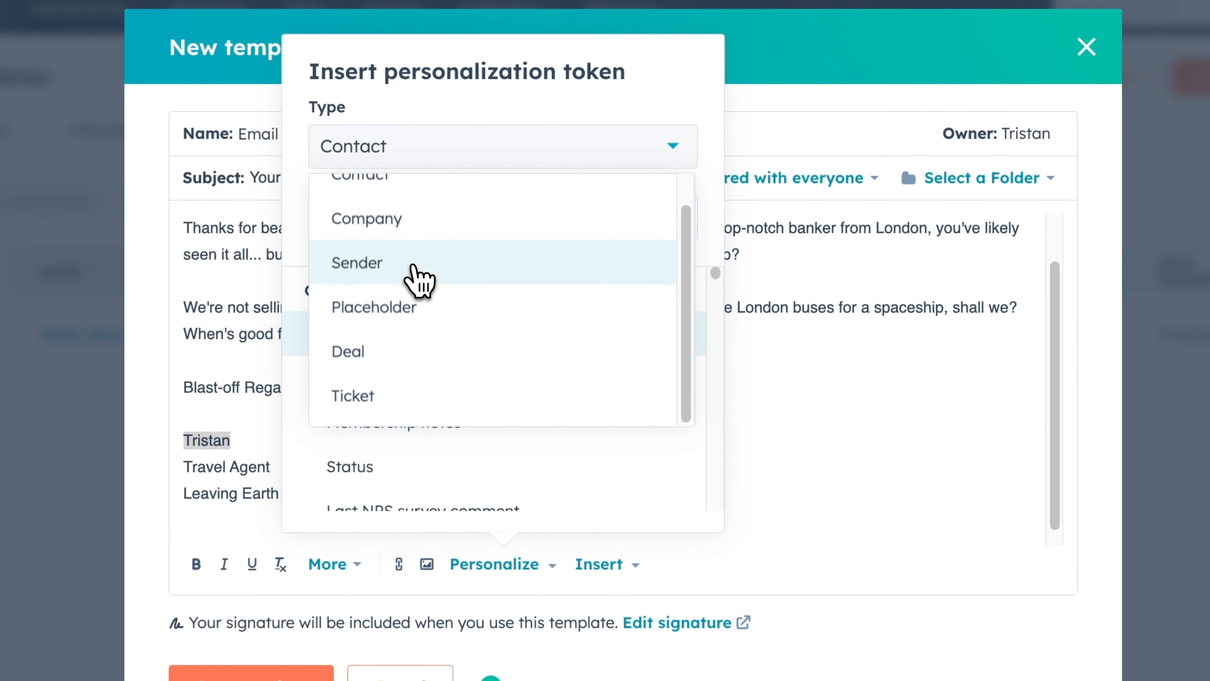
click(386, 268)
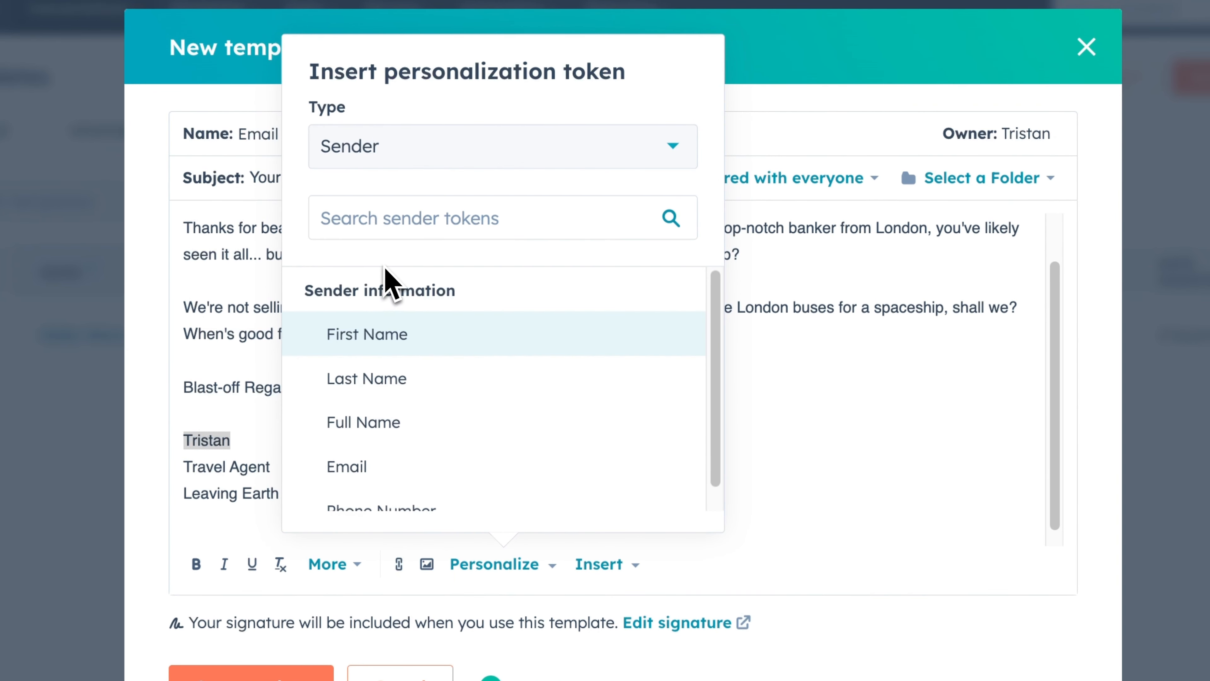
click(401, 336)
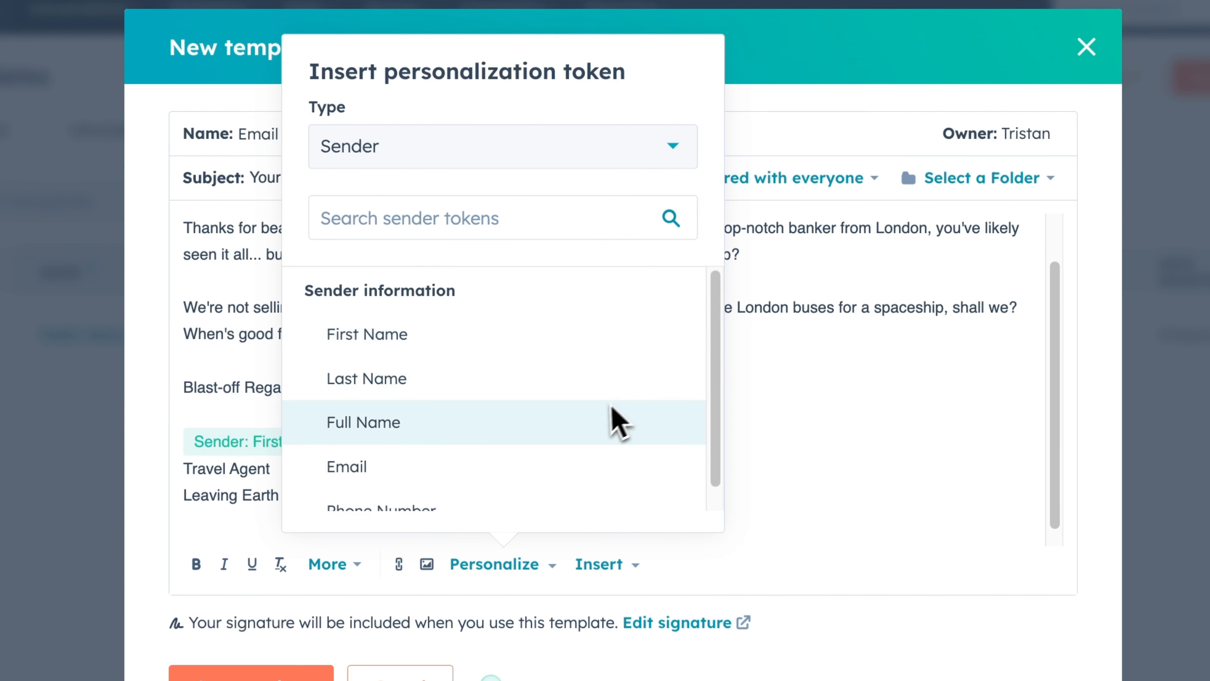
click(784, 435)
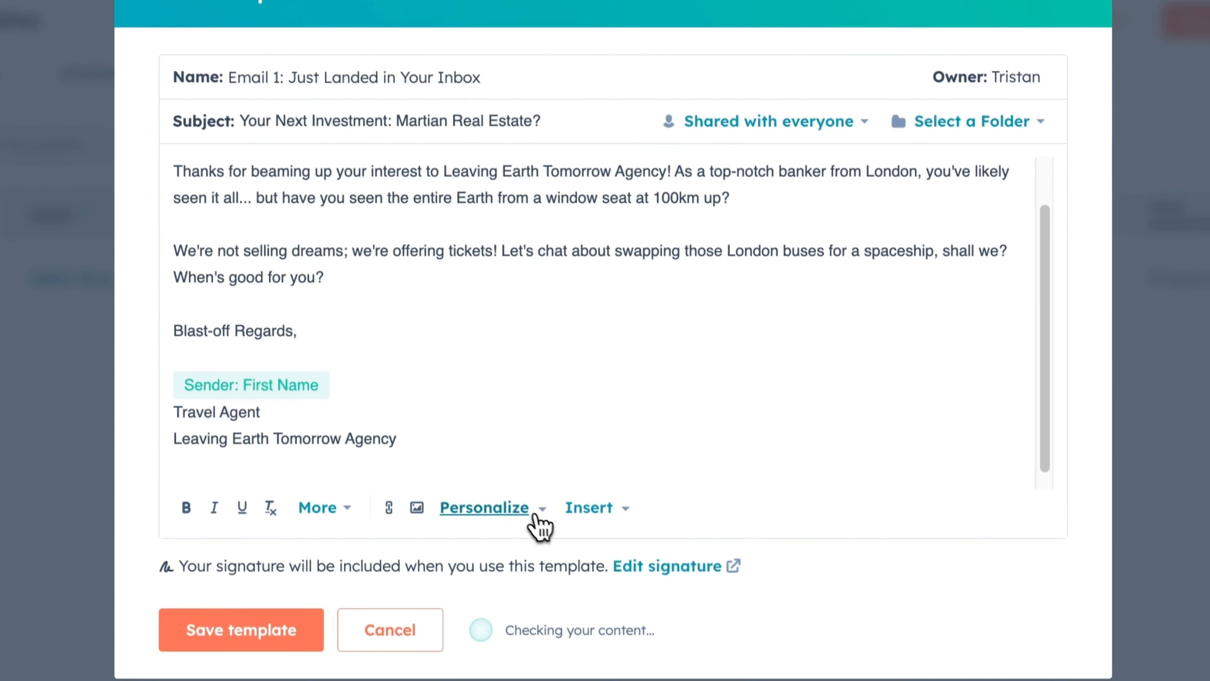
Add the Sender "Last Name" token after the Sender first-name token and delete the stray Contact "Last name" token
click(548, 564)
text(las)
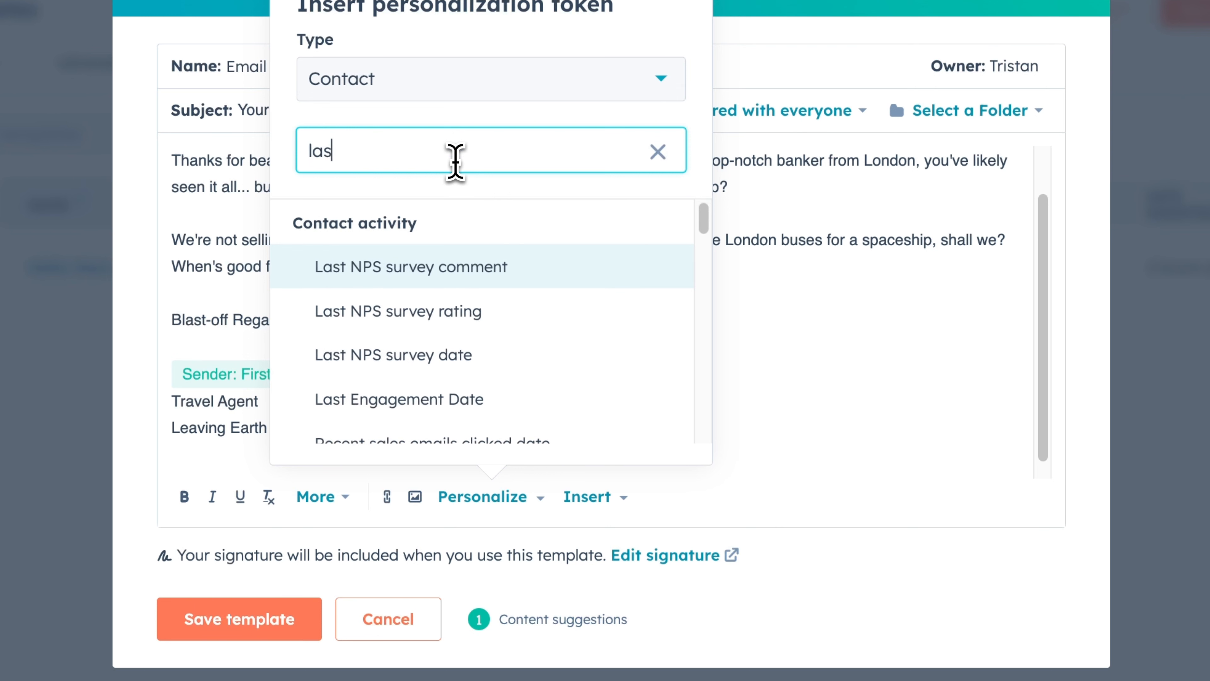
text(t n)
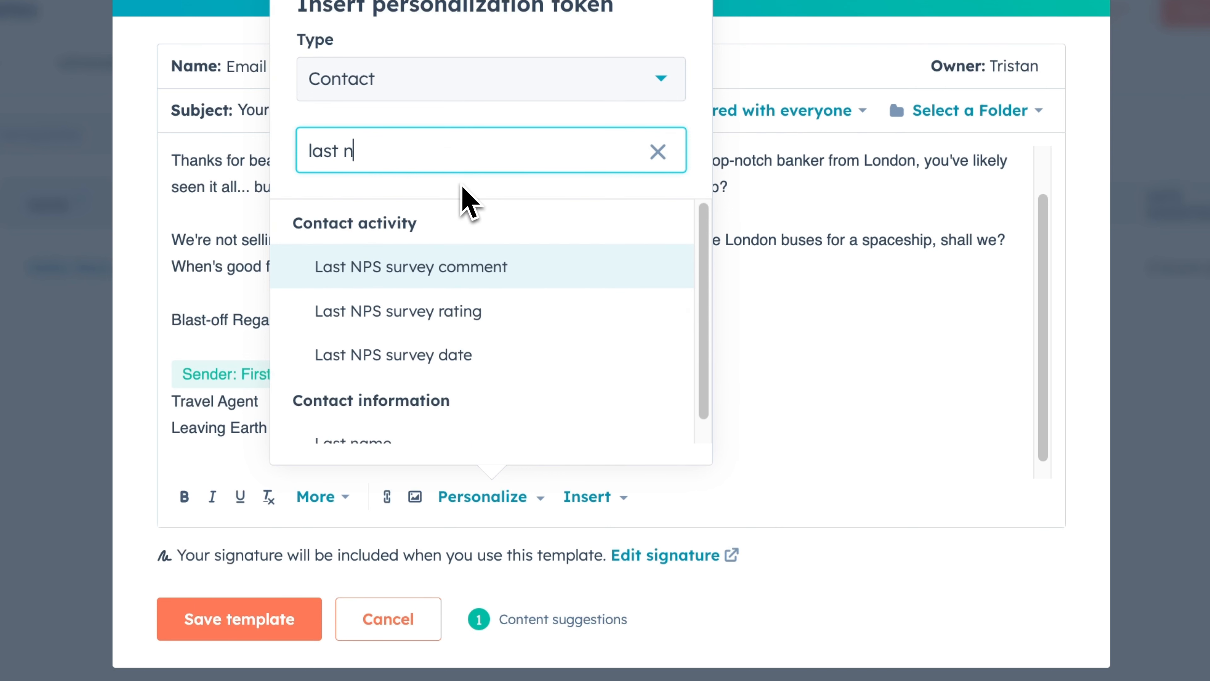
scroll(471, 348, down, 1)
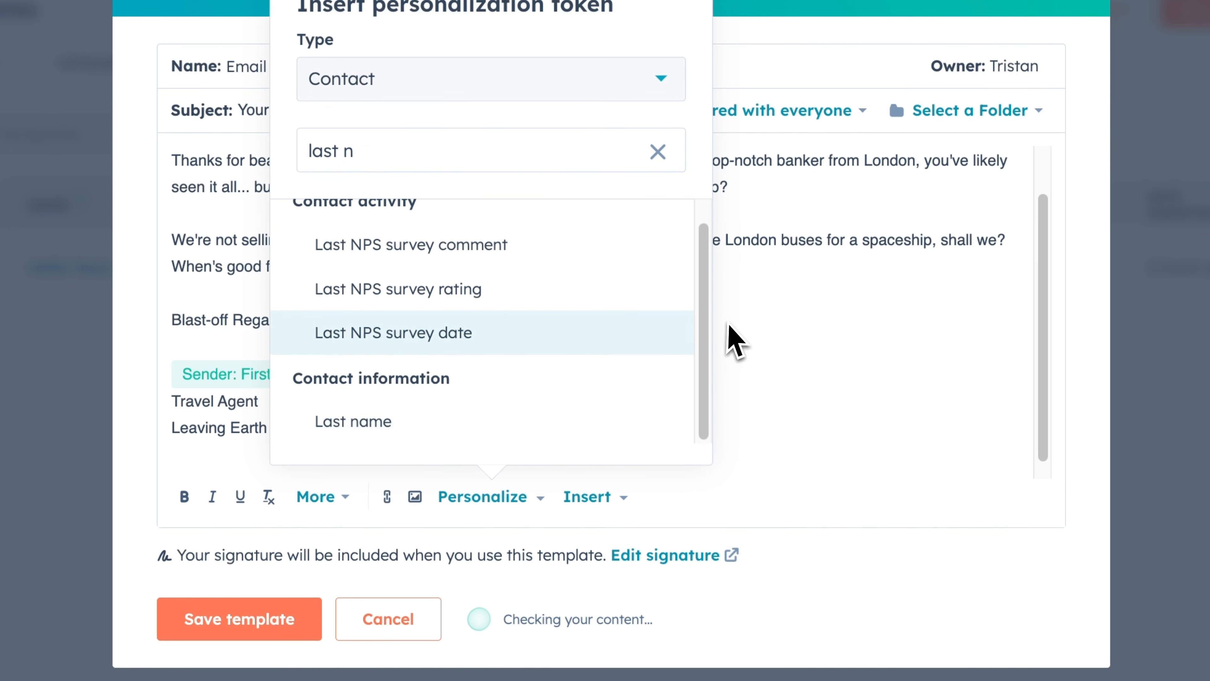
click(462, 82)
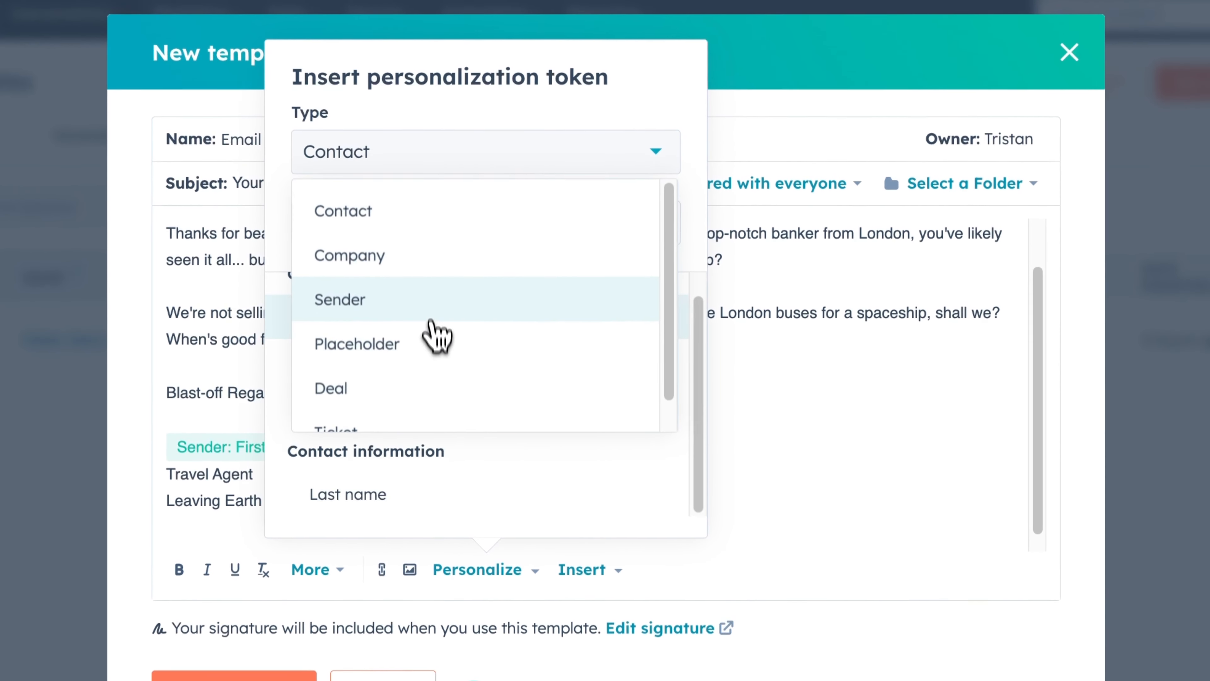
click(433, 301)
click(410, 349)
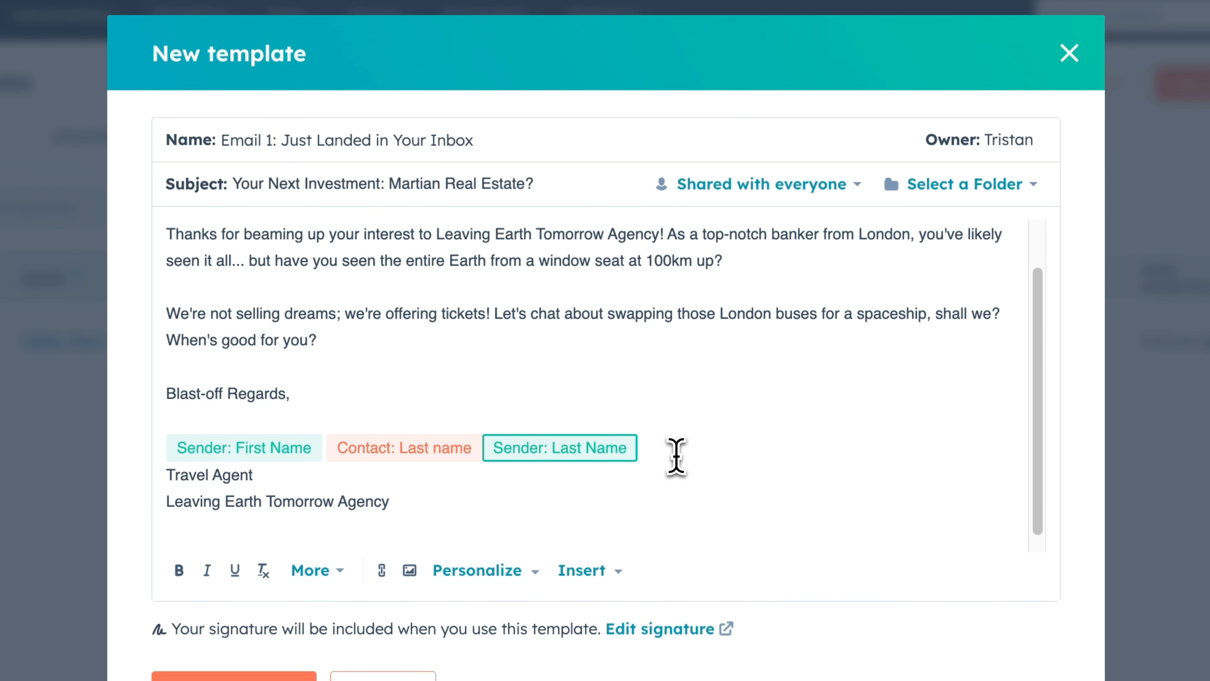
click(422, 451)
key(BackSpace)
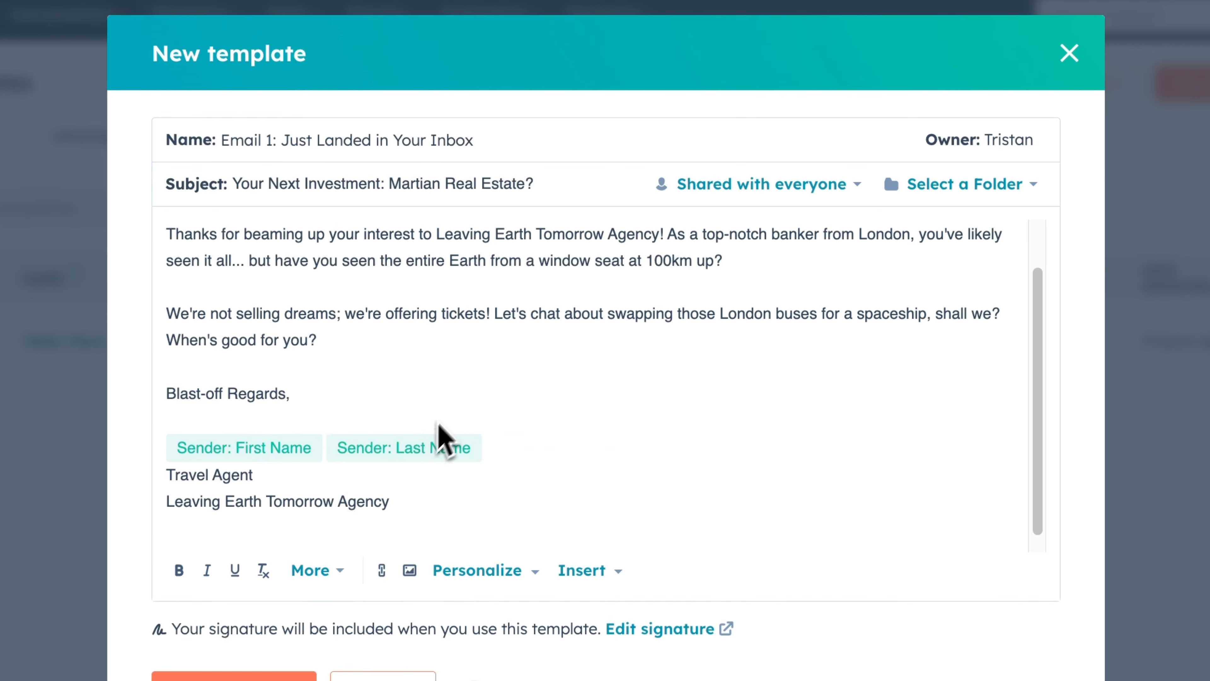
Check the Email 1 template's body from the greeting through the sign-off and save the template
scroll(438, 425, up, 2)
scroll(271, 424, down, 1)
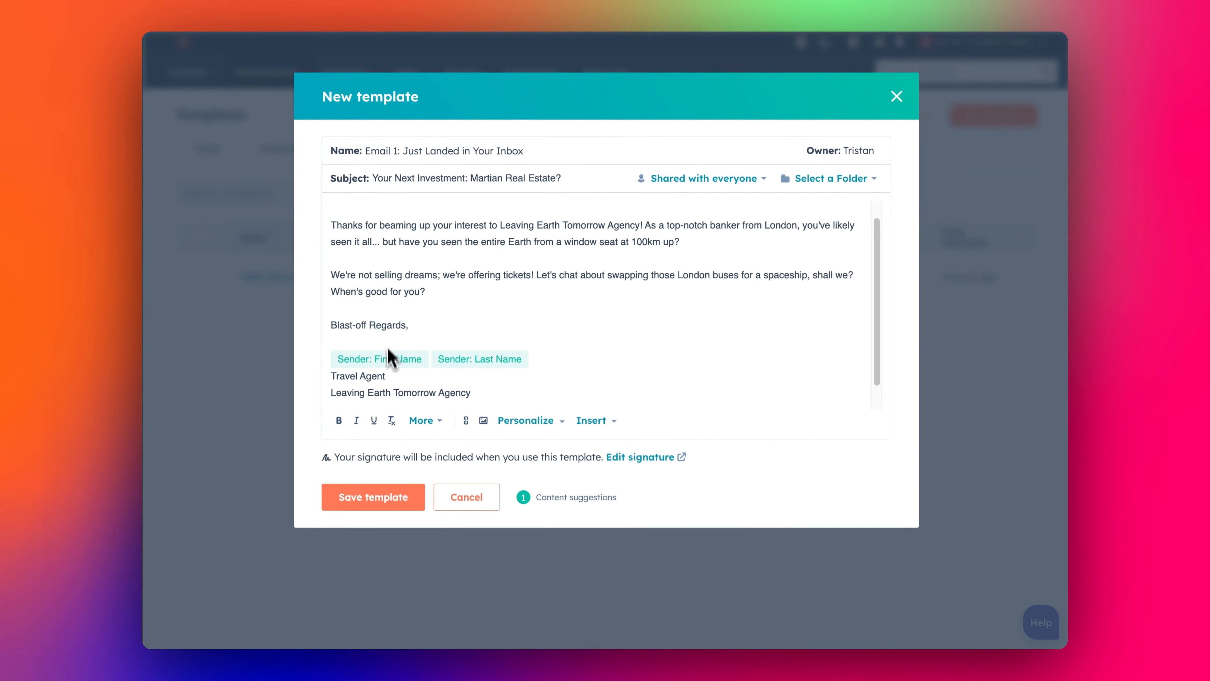
scroll(576, 367, down, 1)
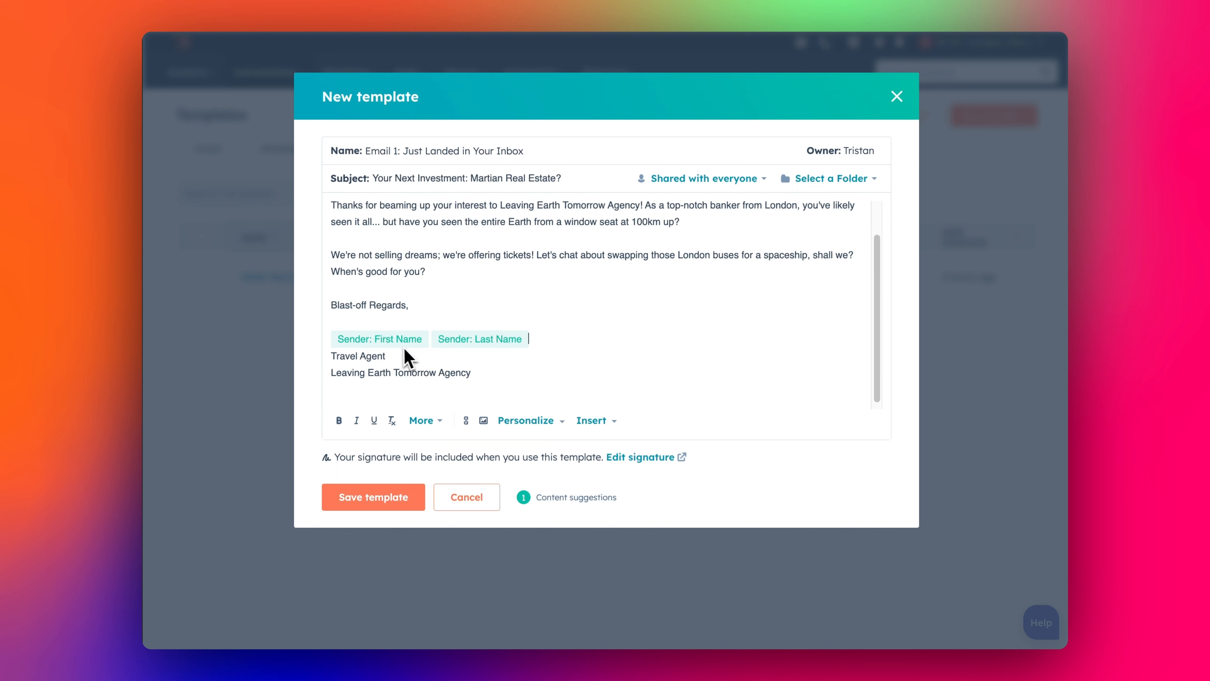
scroll(421, 351, up, 2)
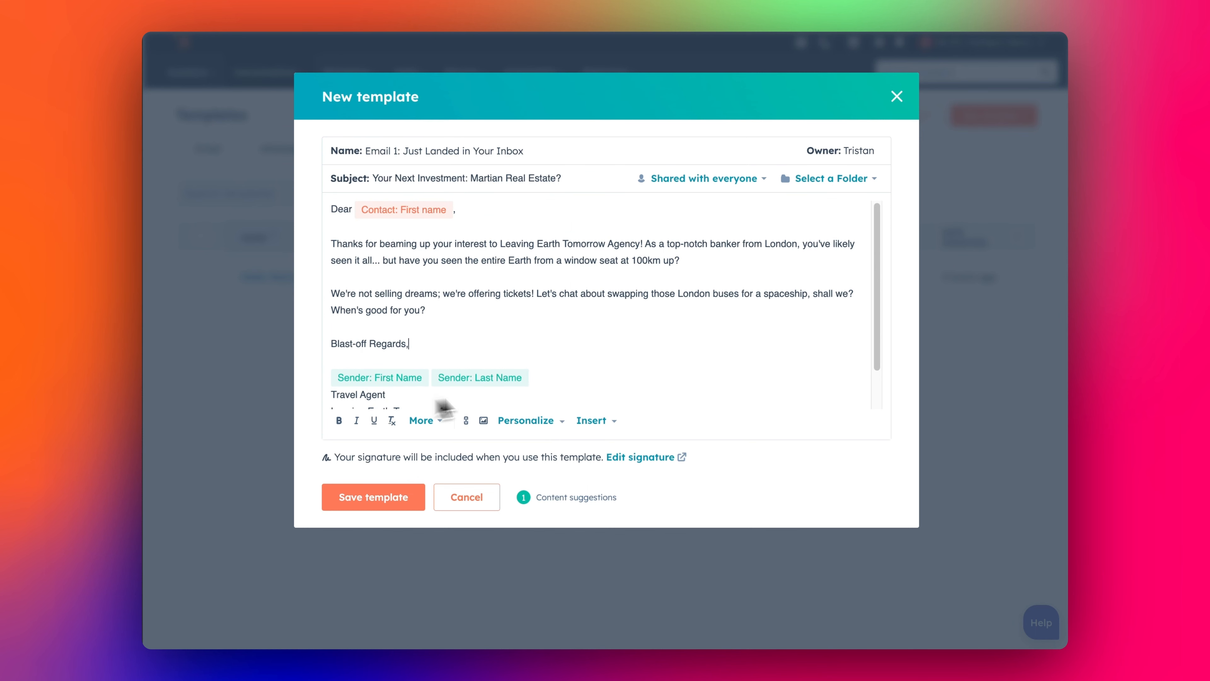
scroll(446, 391, down, 2)
click(429, 298)
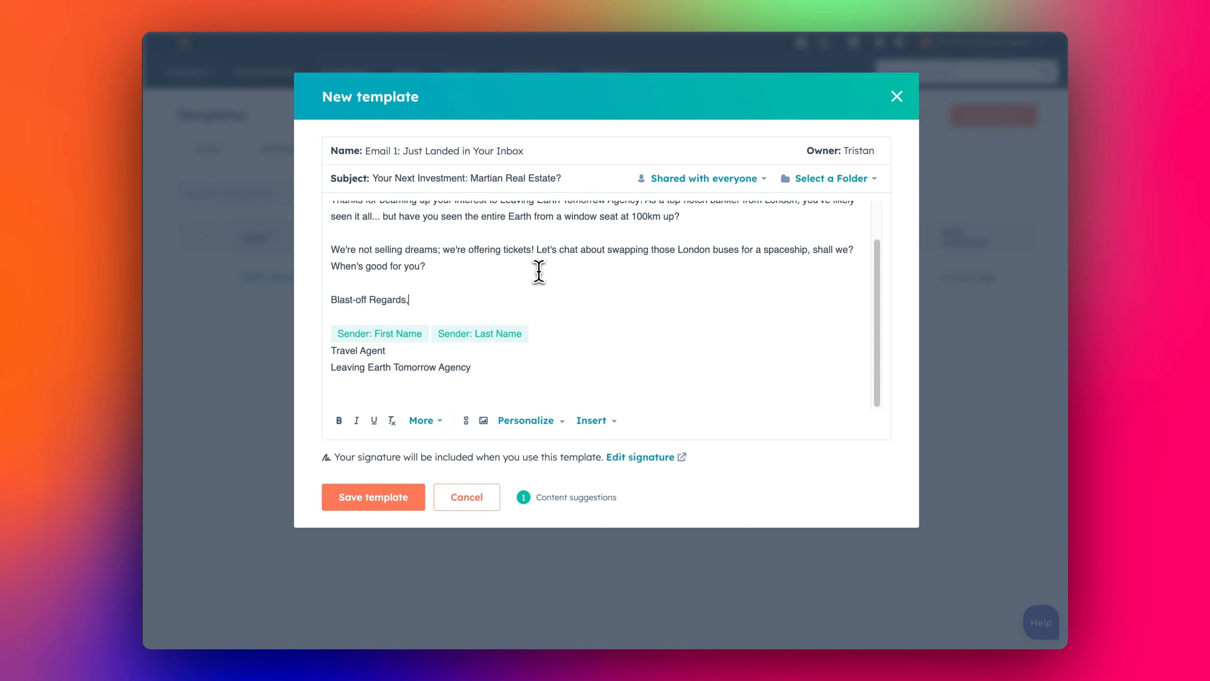
click(506, 271)
scroll(439, 262, up, 2)
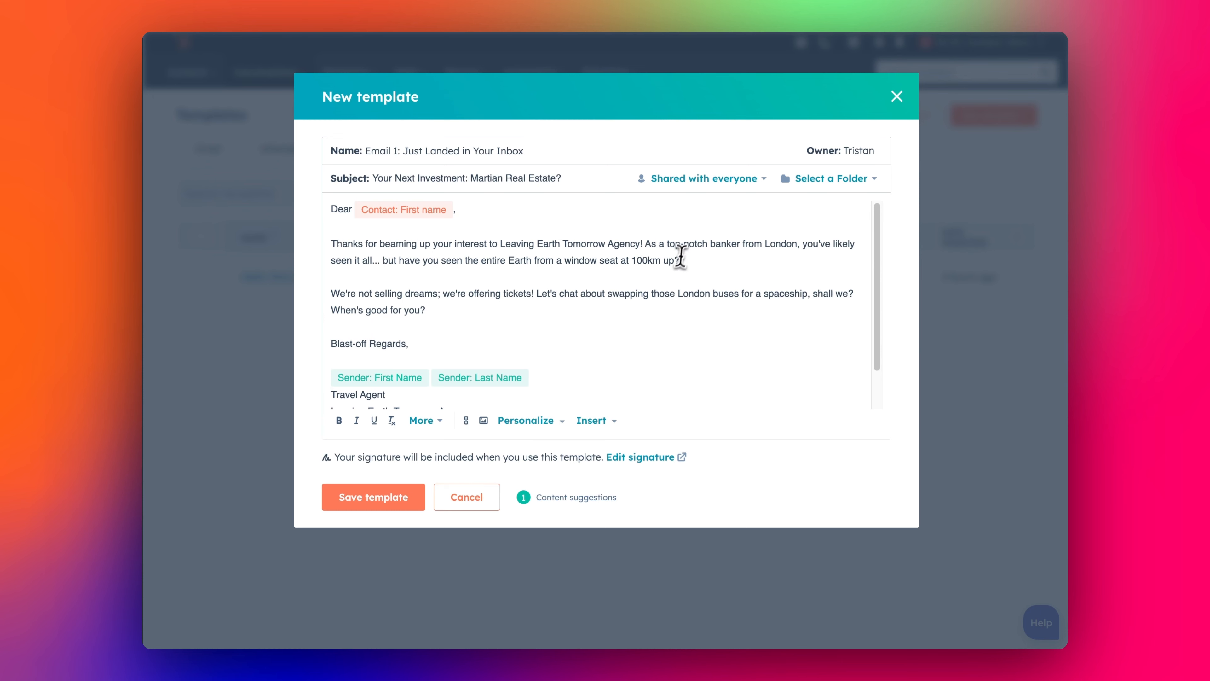
click(392, 505)
Start a new HubSpot template from scratch and name it "Email 2: Zero Gravity, 100% Fun", using the heading from ChatGPT
key(super+Tab)
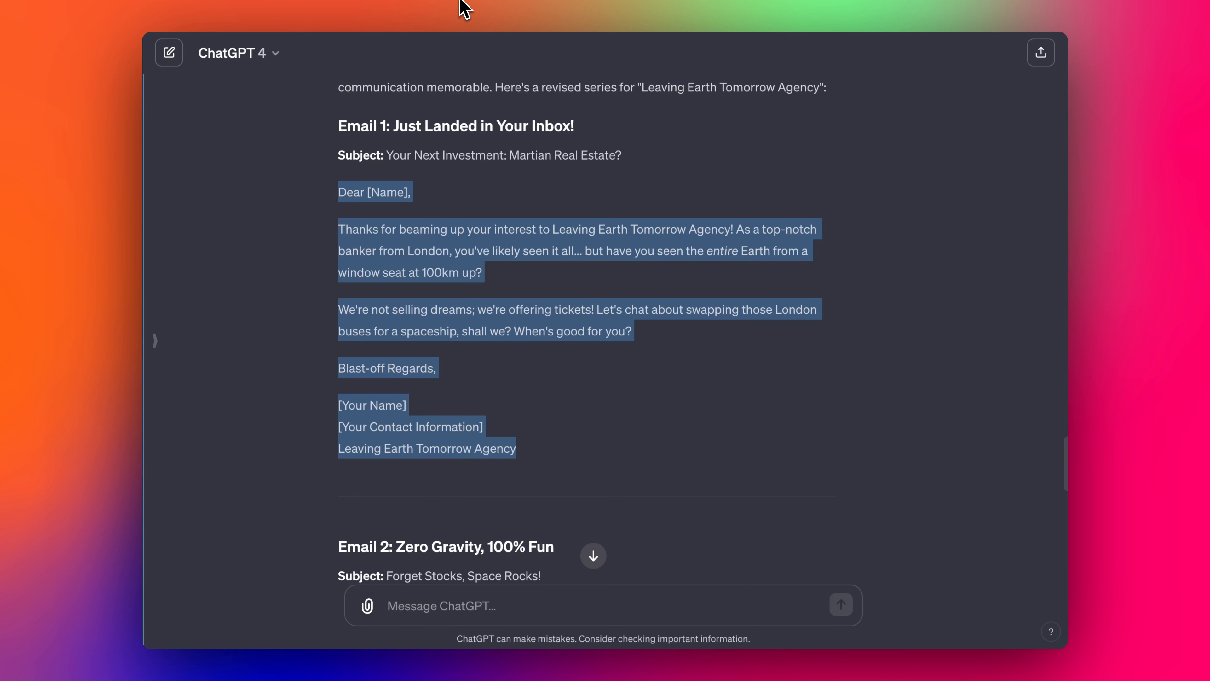
key(super+Tab)
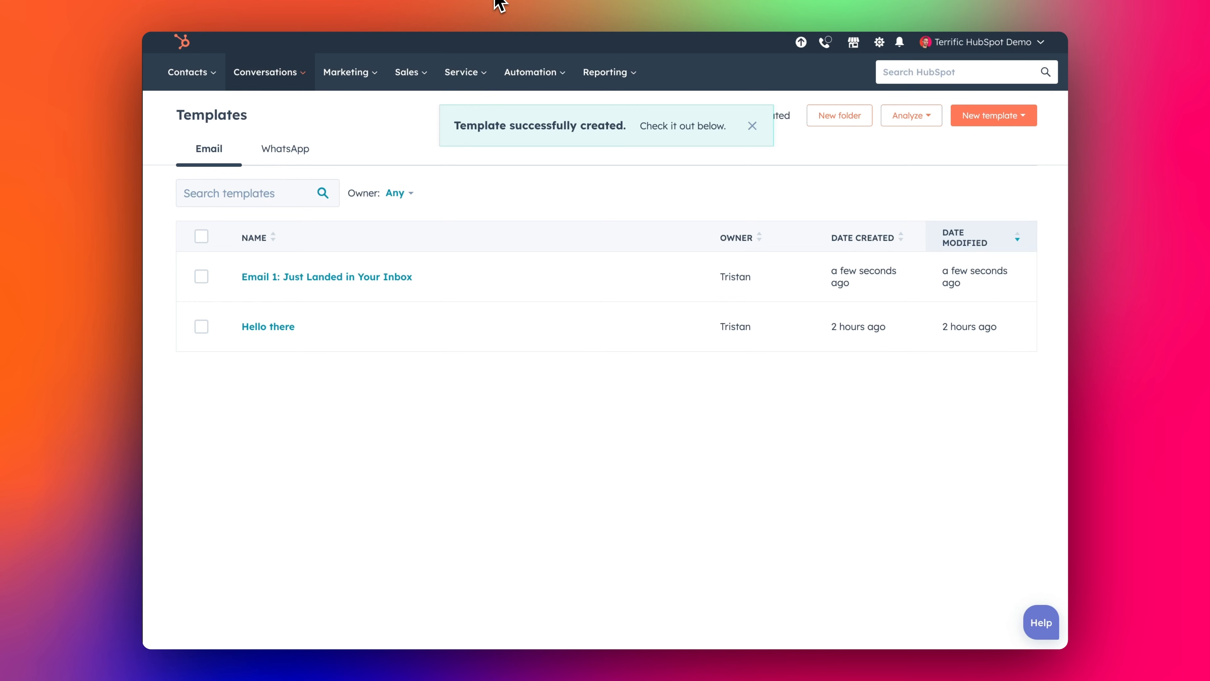
key(super+Tab)
scroll(362, 283, down, 5)
triple_click(362, 285)
key(super+Tab)
click(991, 116)
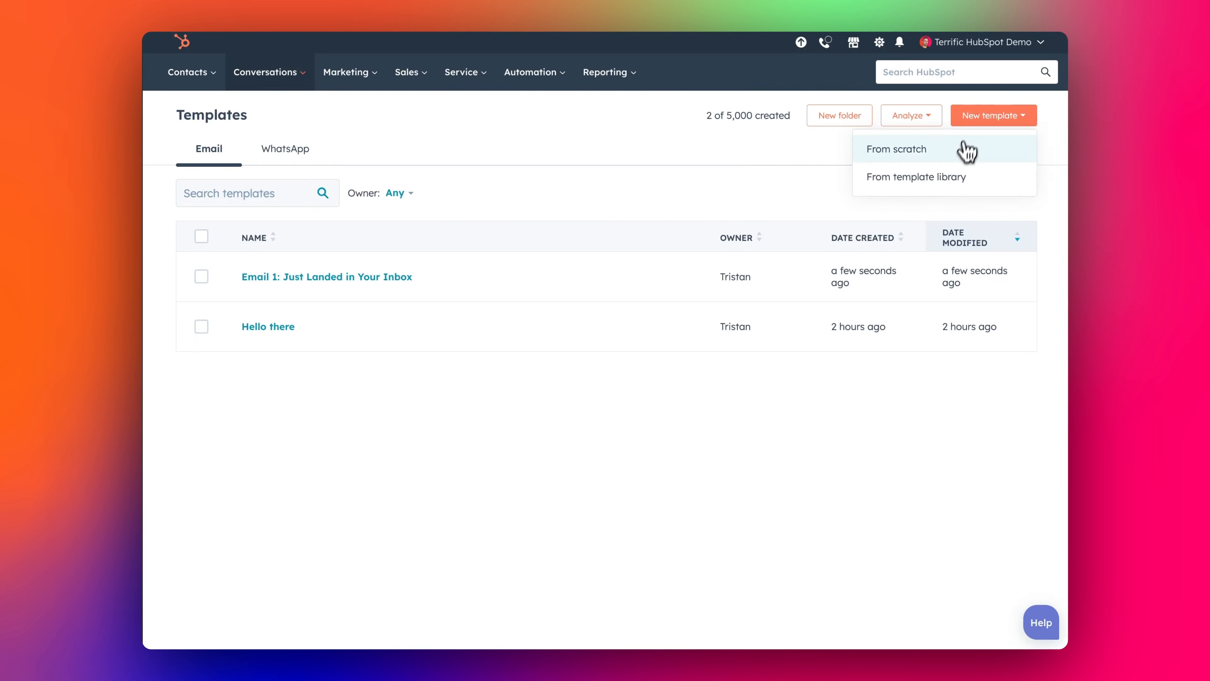
click(967, 150)
text(Email 2: Zero Gravity, 100% Fun)
Copy Email 2's subject line from ChatGPT and set the template's subject to "Forget Stocks, Space Rocks!"
key(super+Tab)
drag(385, 317, 542, 316)
key(super+Tab)
click(477, 178)
text(Forget Stocks, Space Rocks!)
Paste ChatGPT's Email 2 text into the template body and replace its contact information placeholder with "Travel Agent"
key(super+Tab)
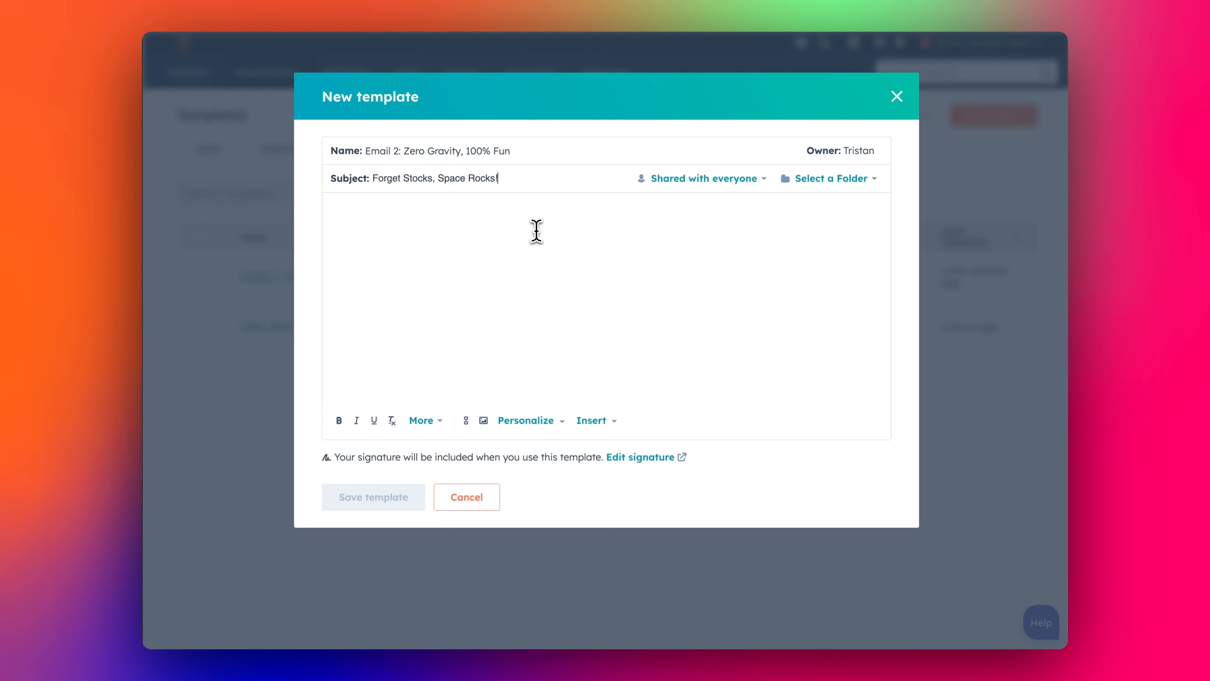
click(536, 231)
key(super+v)
scroll(511, 354, up, 2)
triple_click(454, 392)
text(Travel Agent)
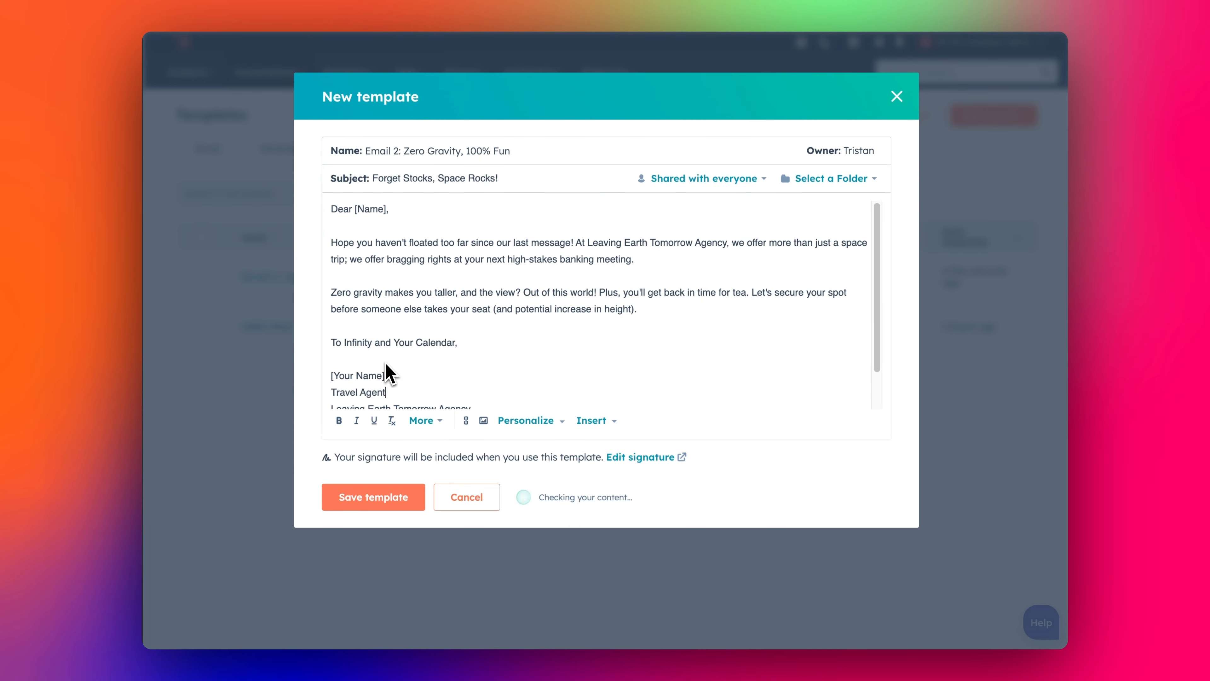
Replace [Your Name] in the Email 2 sign-off with the Sender "First Name" and "Last Name" tokens
triple_click(386, 374)
click(529, 420)
click(519, 159)
click(500, 250)
click(476, 278)
click(483, 315)
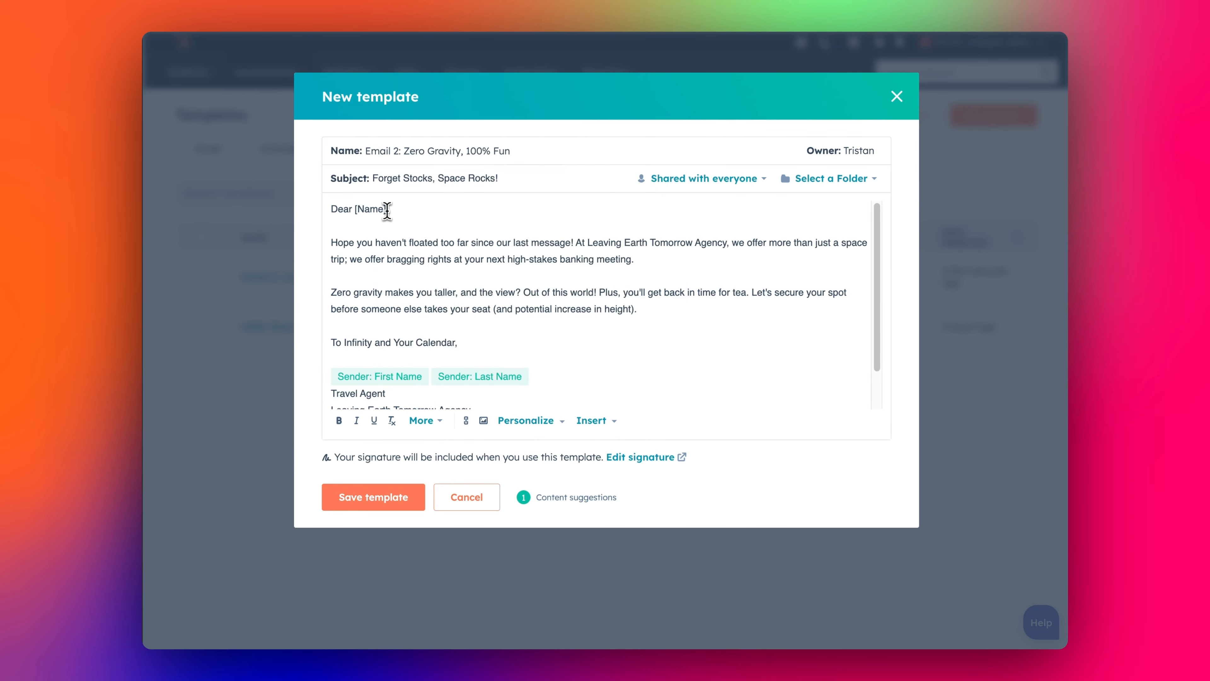
Replace [Name] in the Email 2 greeting with the Contact "First name" token and save the template
double_click(370, 208)
click(529, 420)
click(464, 204)
text(first n)
click(508, 291)
scroll(524, 289, down, 1)
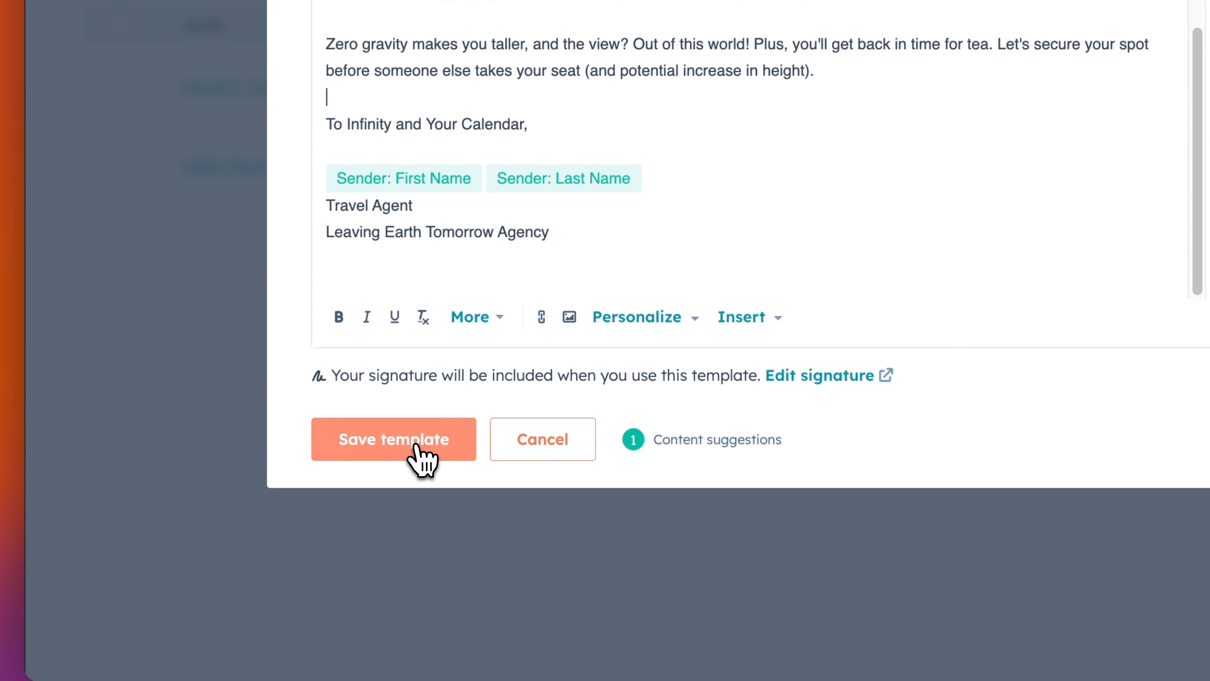
click(416, 445)
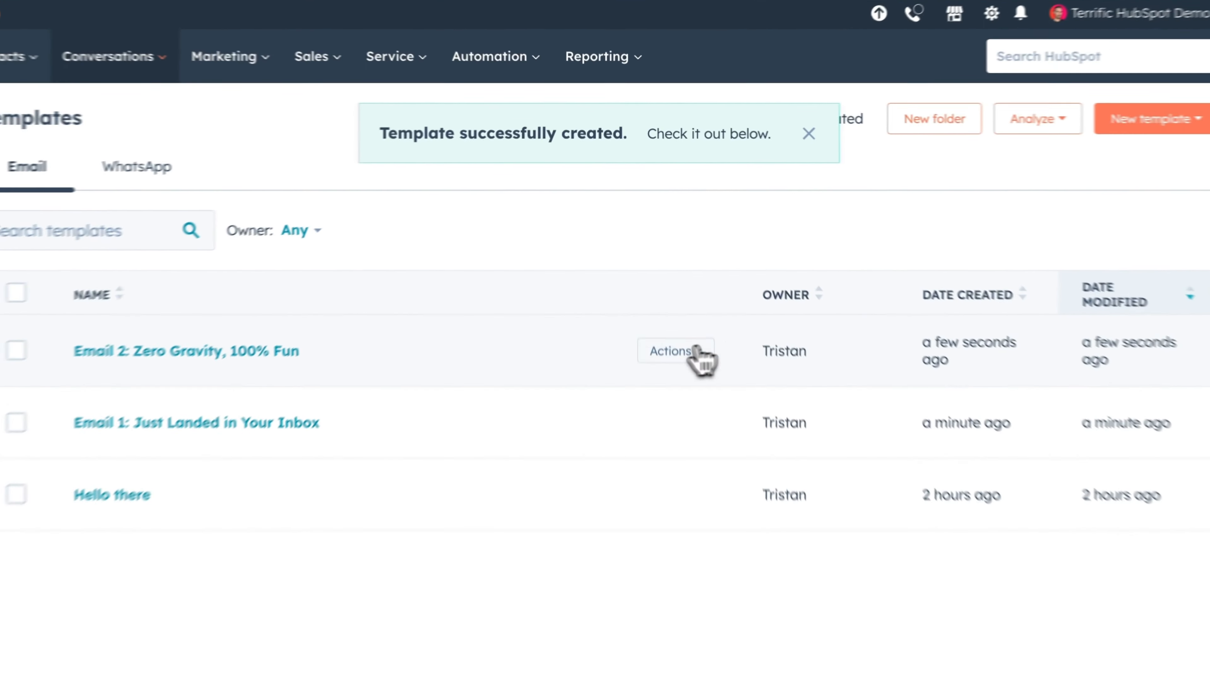
Clone the Email 2 template under ChatGPT's third heading, "Email 3: Last Call for London's Most Daring Banker", keeping it in no folder
click(660, 276)
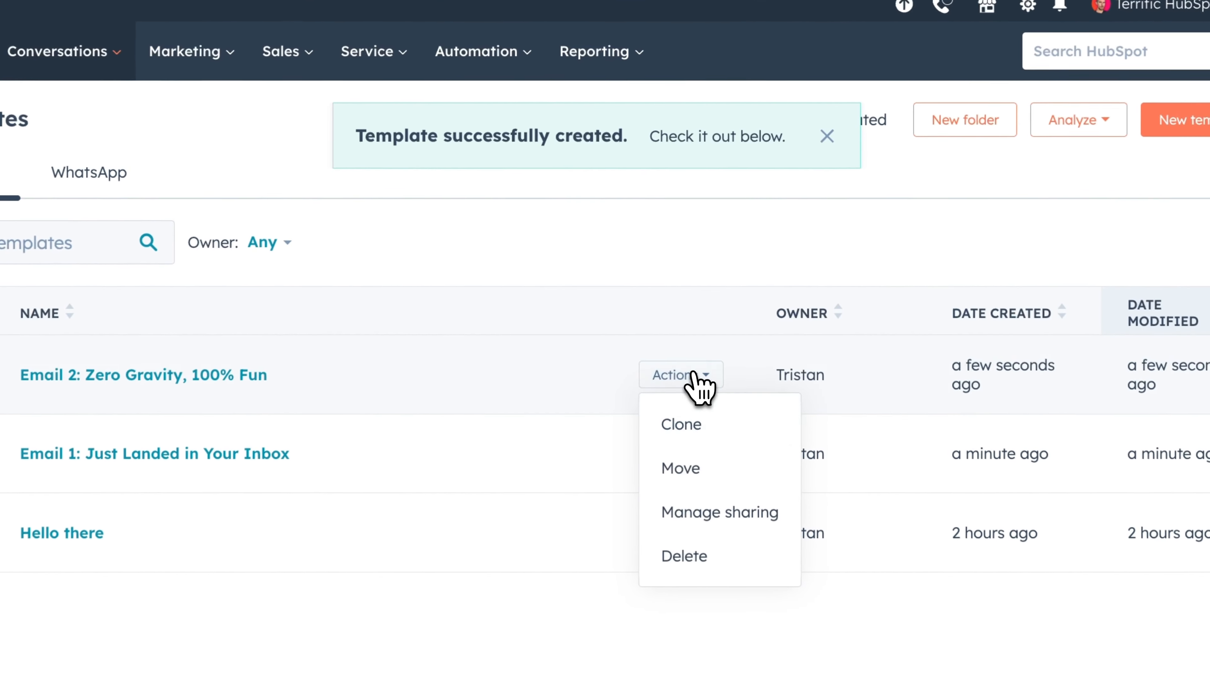
click(692, 441)
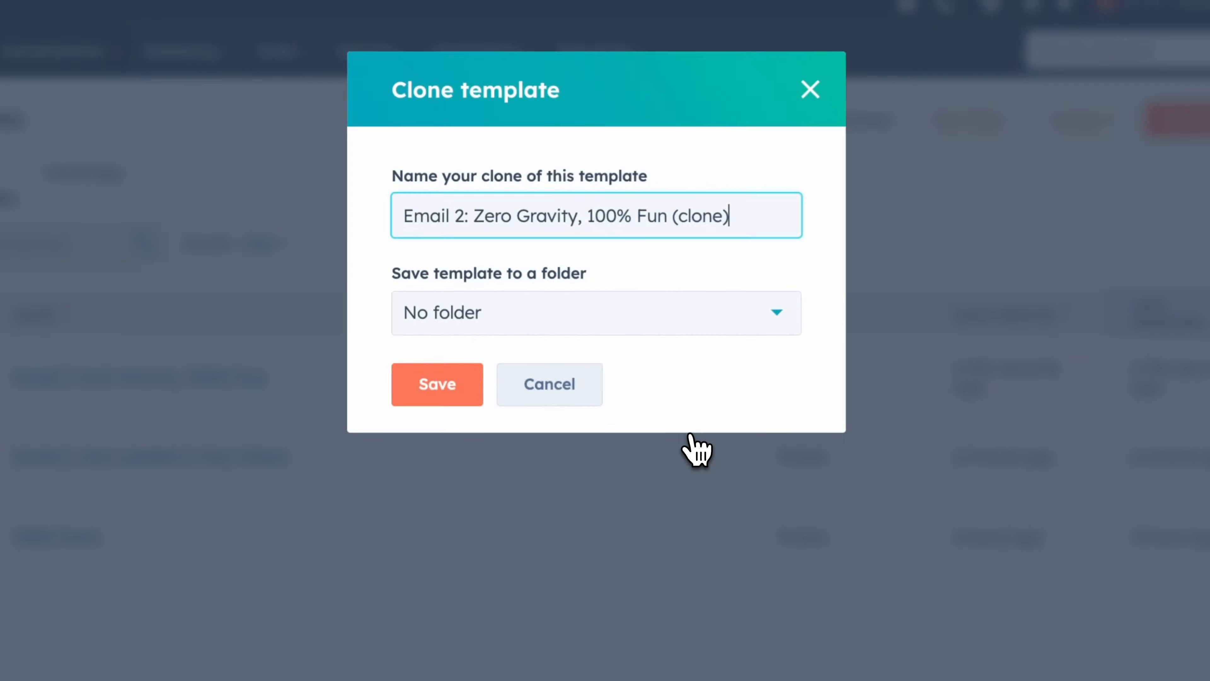
click(436, 2)
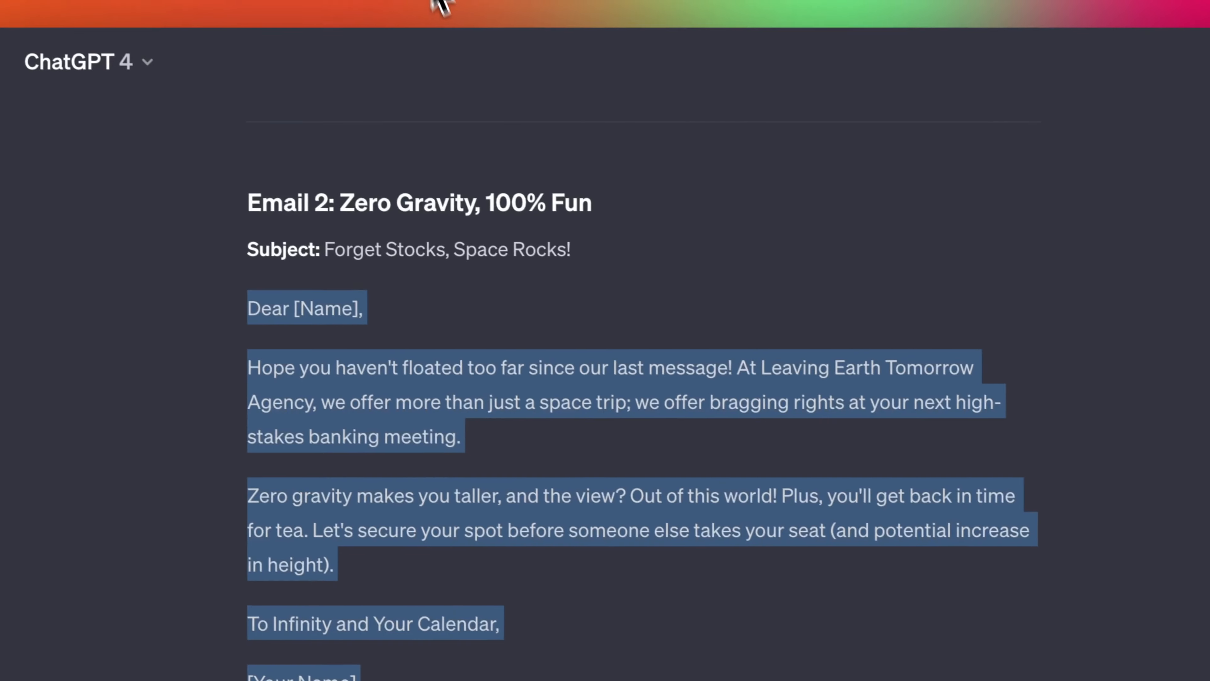
scroll(548, 422, down, 5)
drag(300, 432, 764, 441)
key(ctrl+c)
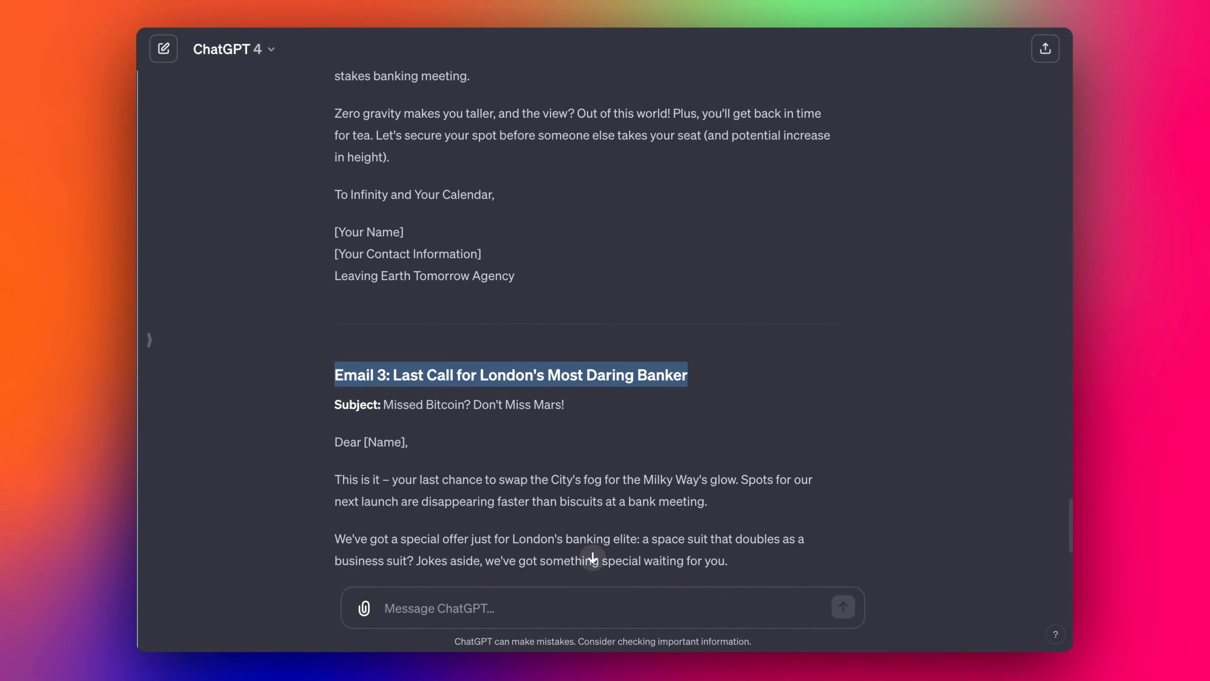
click(629, 3)
key(ctrl+a)
key(ctrl+v)
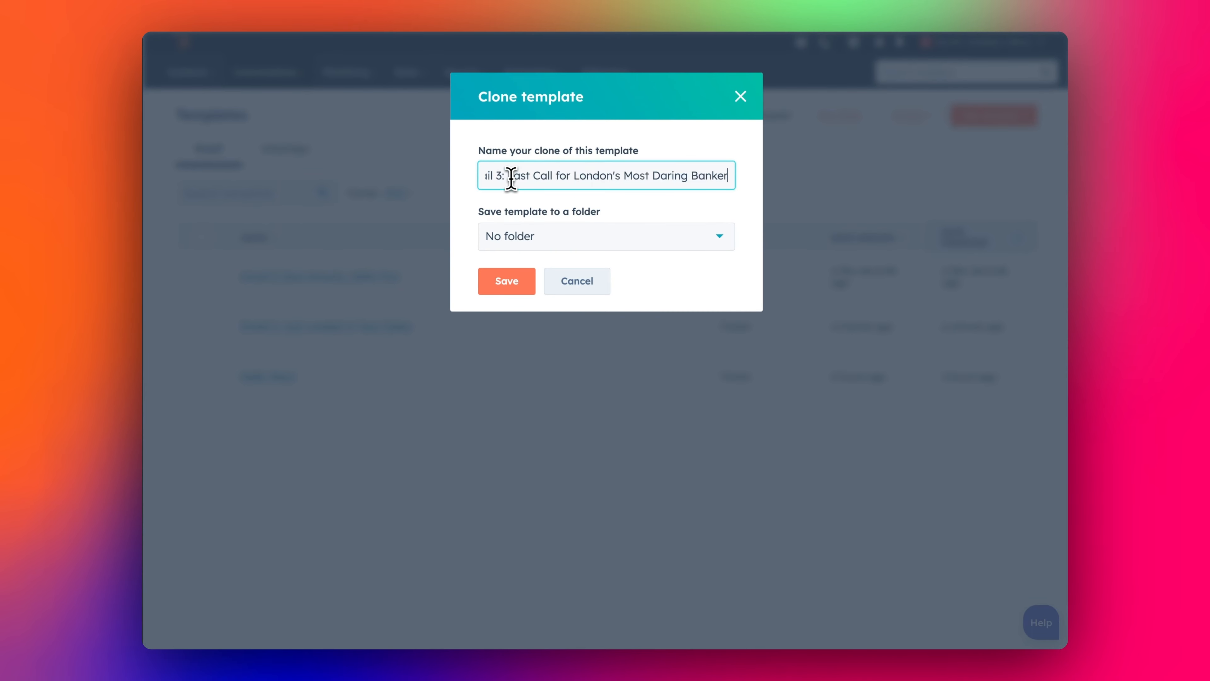
click(507, 285)
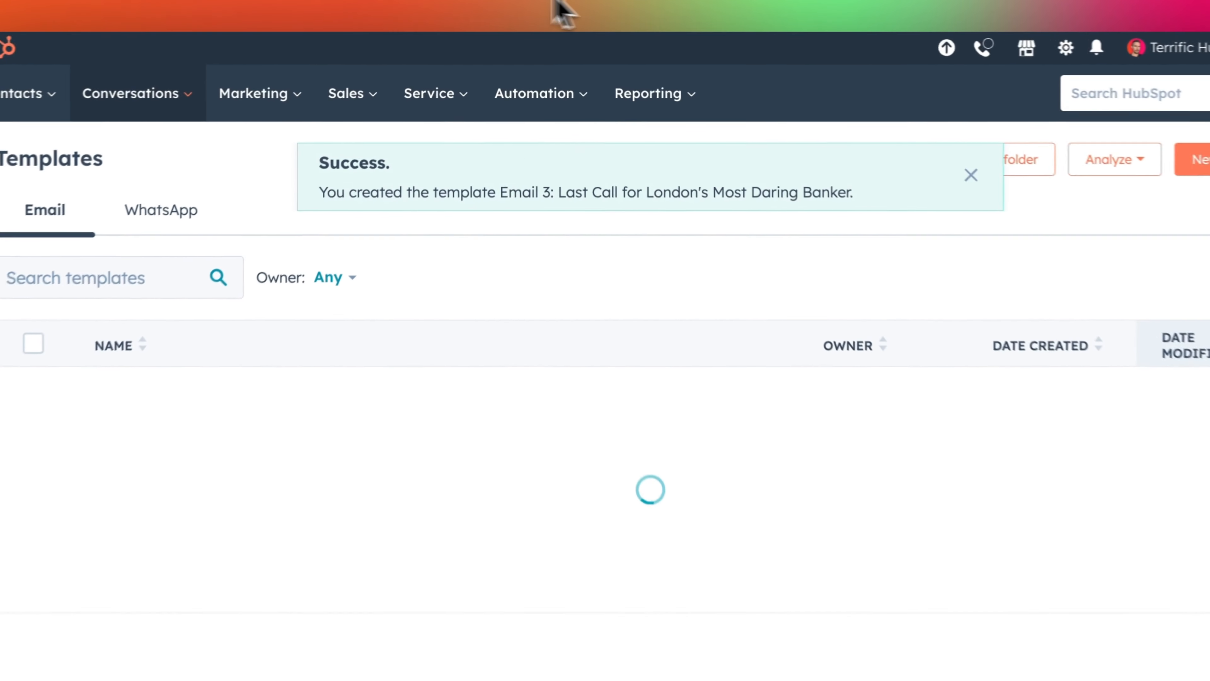
Replace the cloned template's text between the greeting and the sender tokens with ChatGPT's Email 3 paragraphs through "Cheers to the Stars,"
click(290, 413)
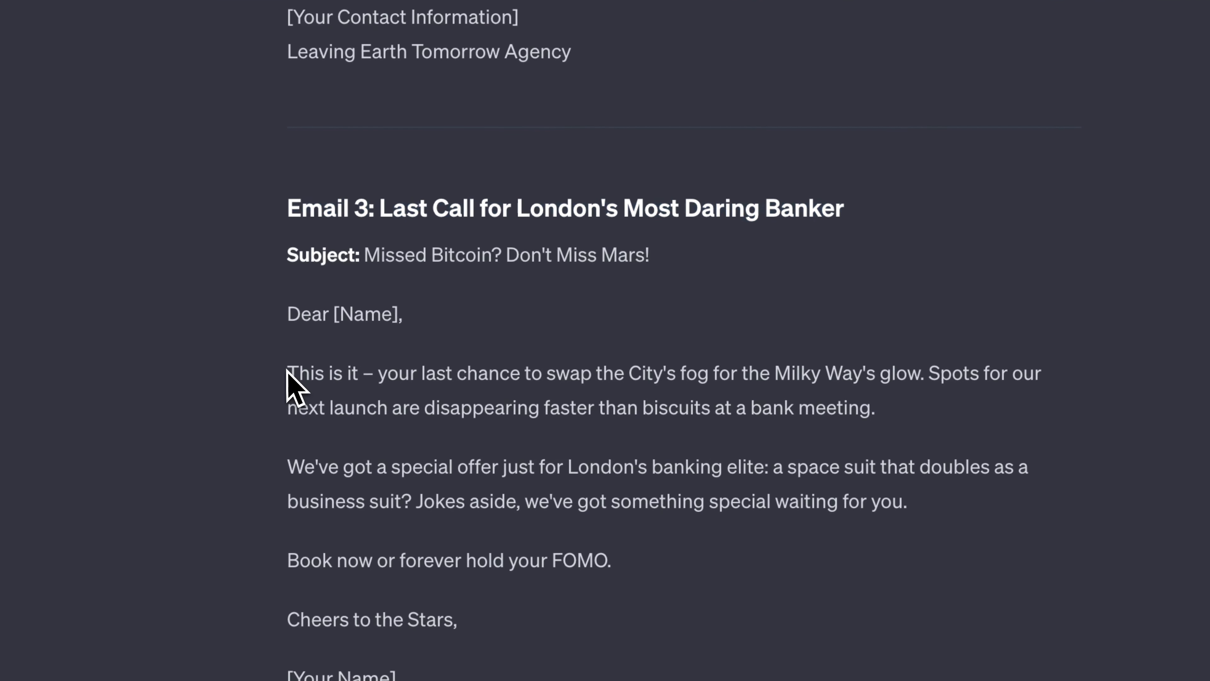
drag(287, 373, 656, 641)
key(ctrl+c)
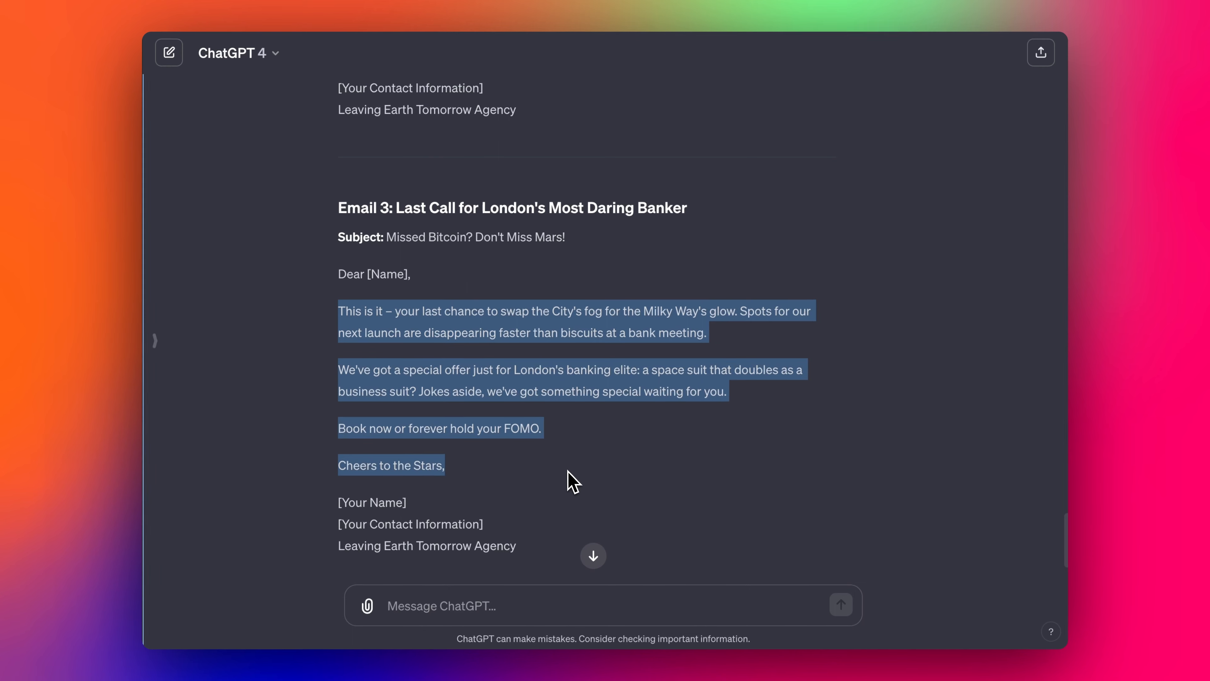
click(603, 2)
scroll(465, 334, down, 2)
drag(465, 312, 332, 248)
key(ctrl+v)
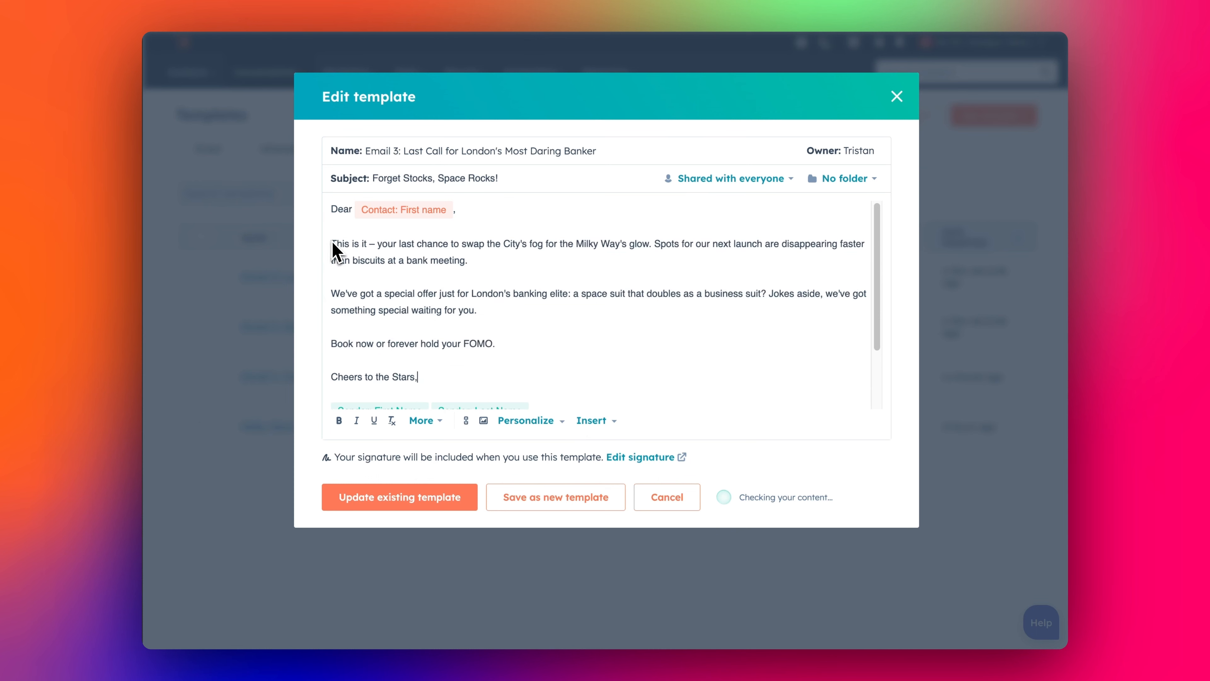
scroll(476, 330, down, 2)
scroll(484, 248, up, 1)
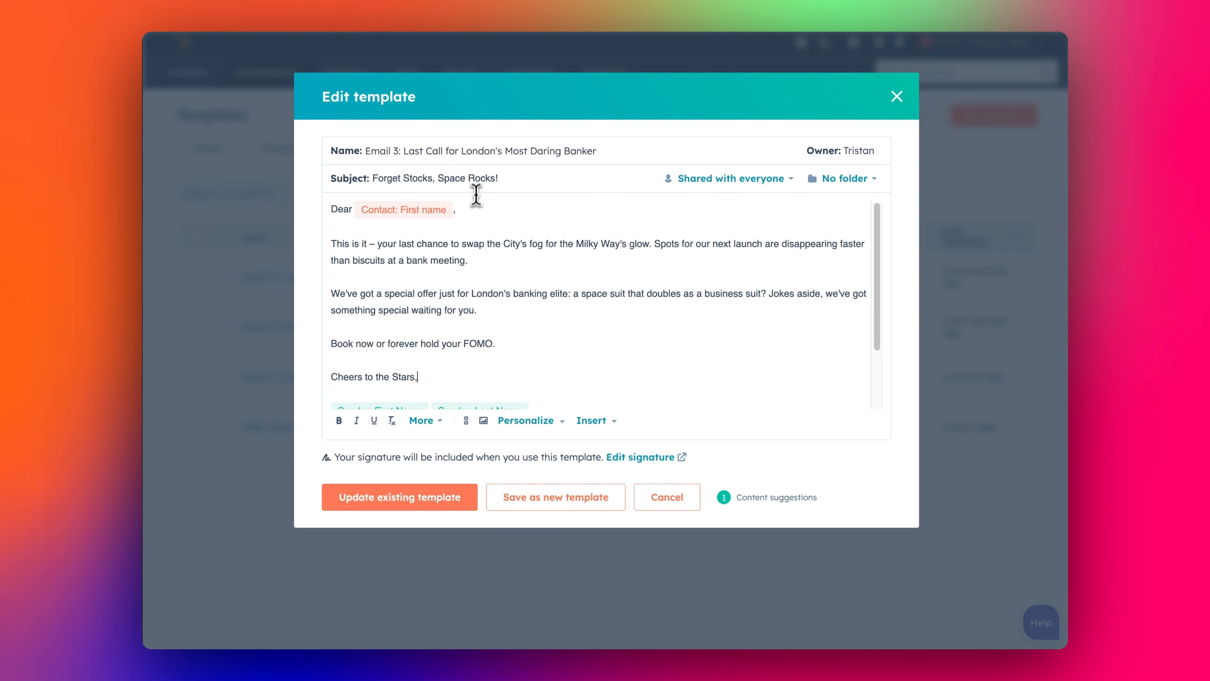
Replace the Email 3 template's subject with ChatGPT's "Missed Bitcoin? Don't Miss Mars!" and update the existing template
click(472, 2)
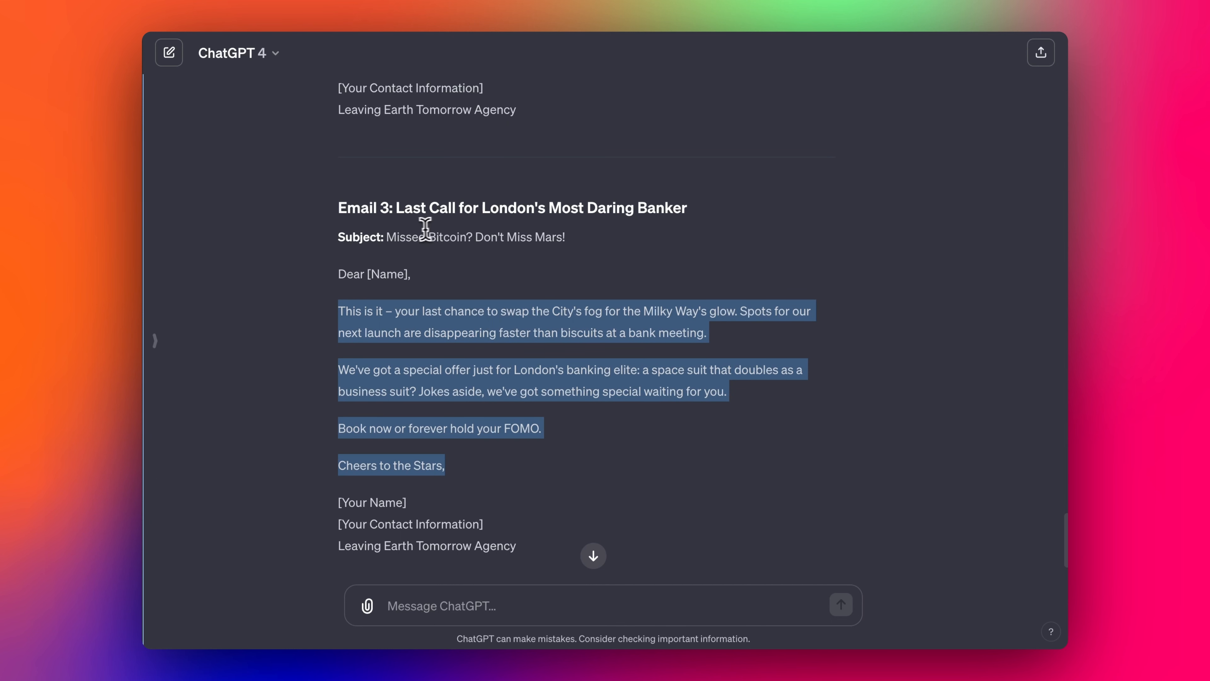
drag(387, 237, 555, 239)
key(super+c)
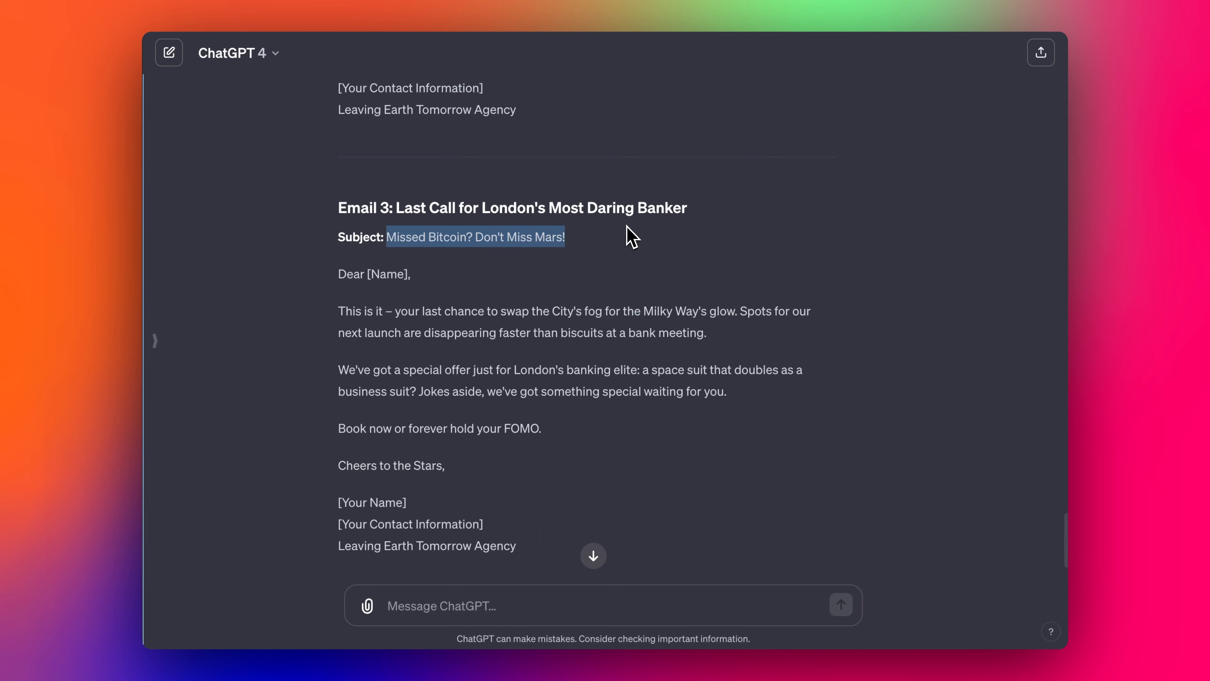
click(611, 1)
triple_click(490, 179)
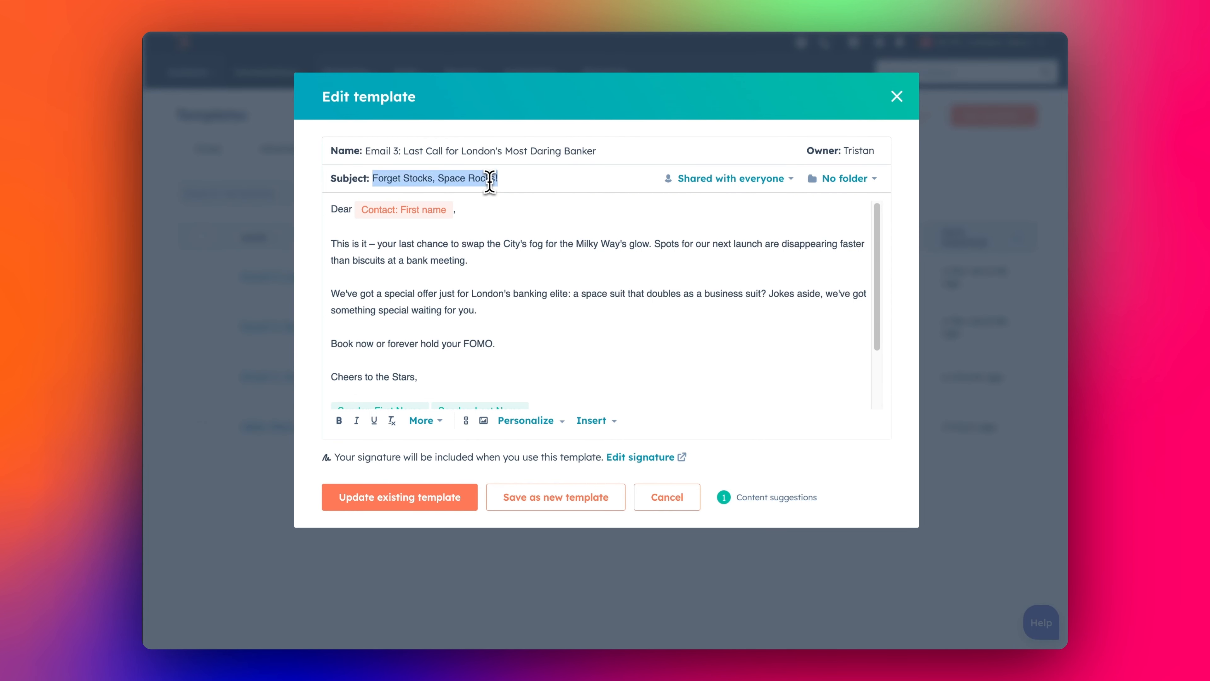
key(super+v)
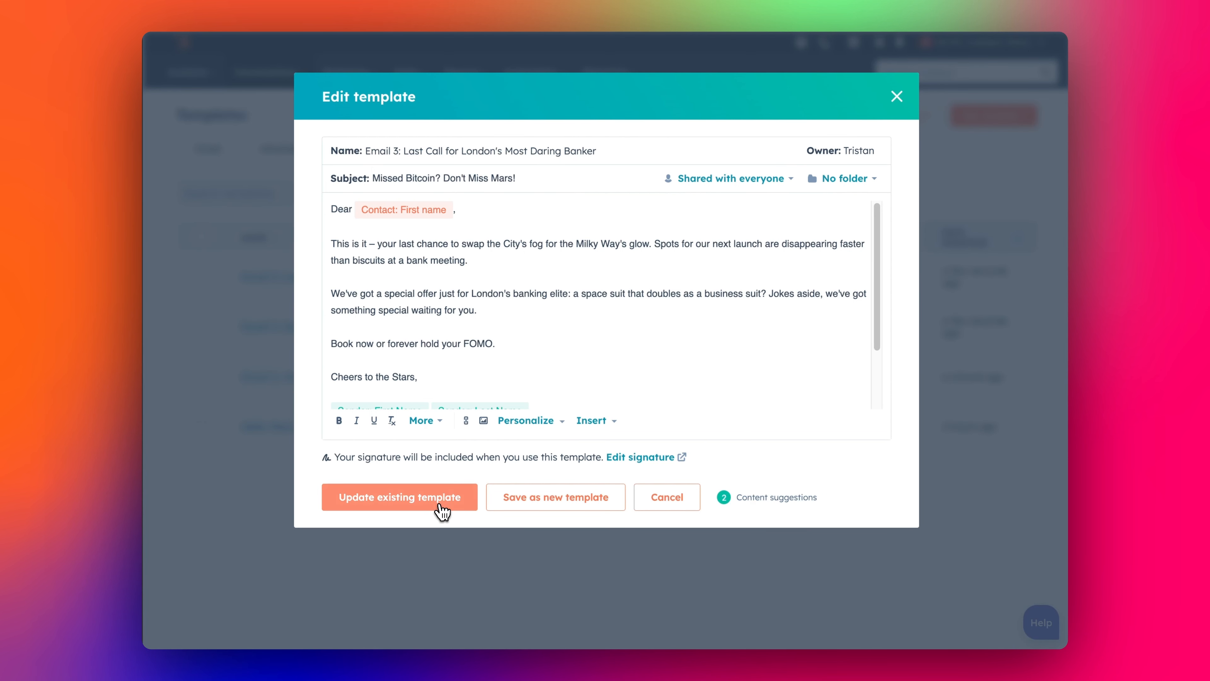
click(440, 507)
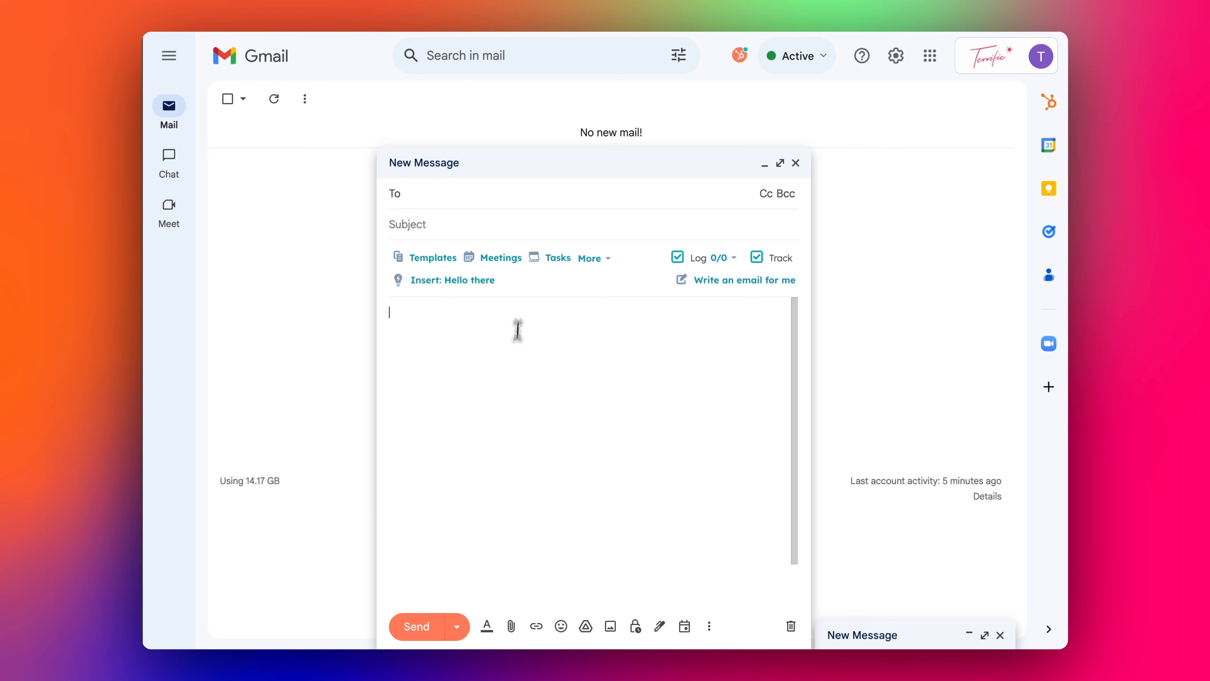
Switch to Gmail and address the new message to the first contact listed in HubSpot, using the contact's e-mail
click(204, 15)
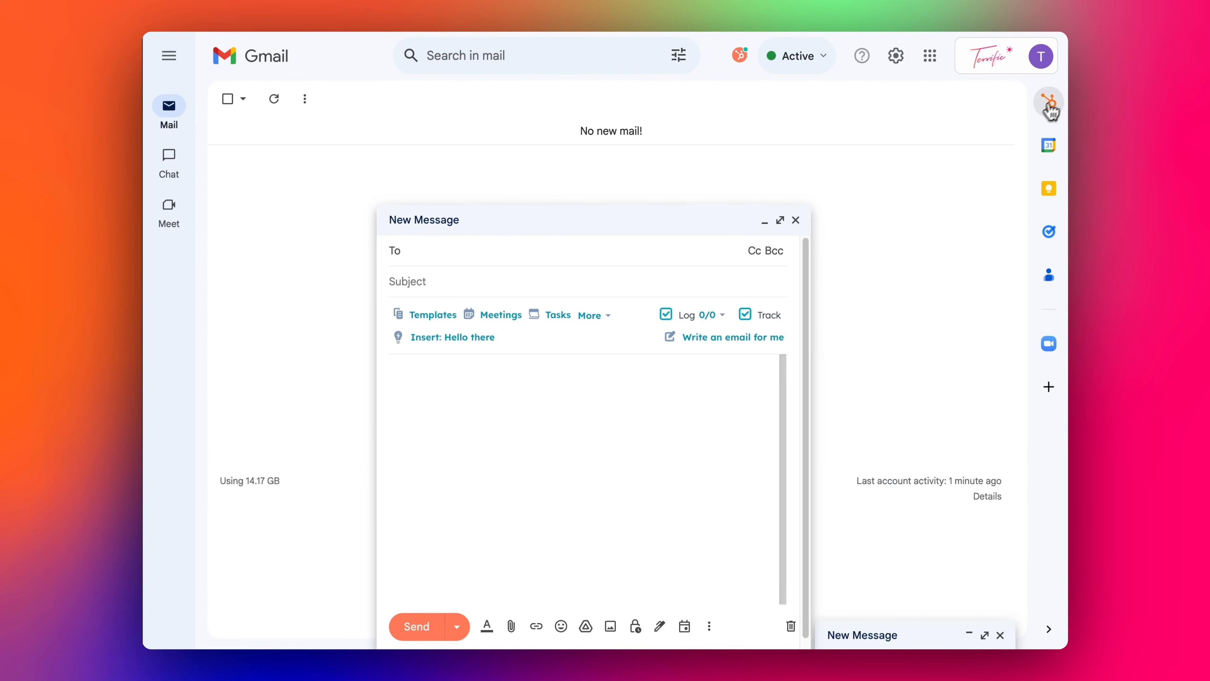
click(1049, 102)
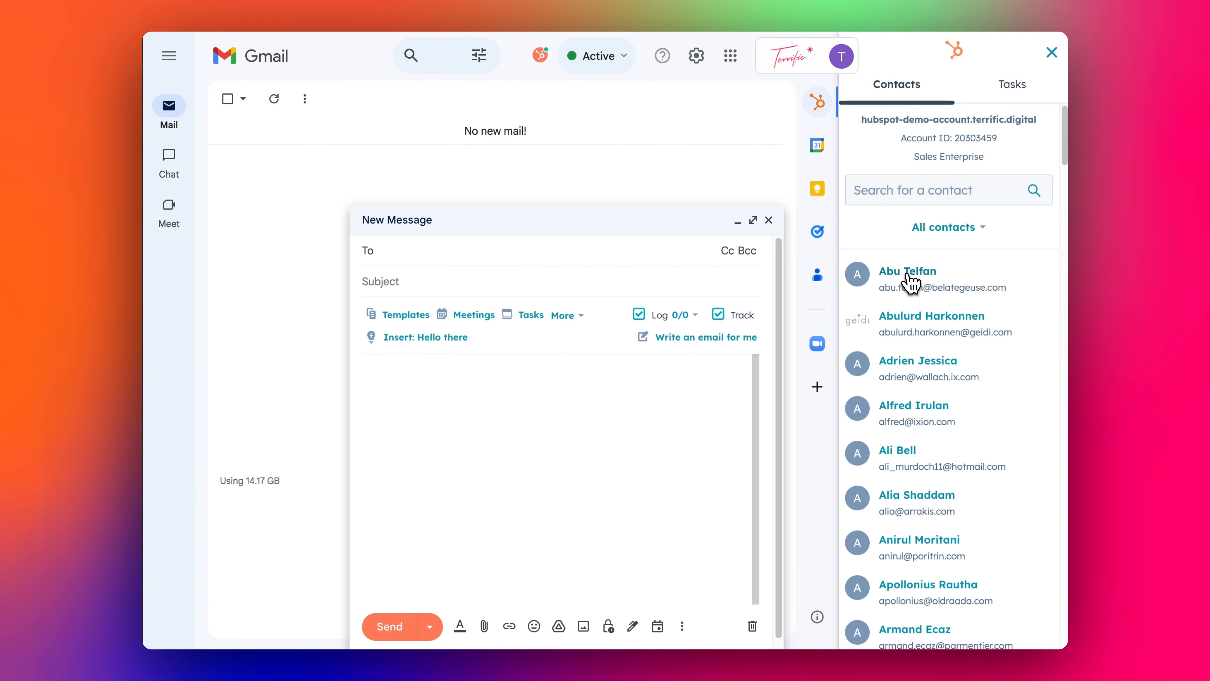
click(899, 281)
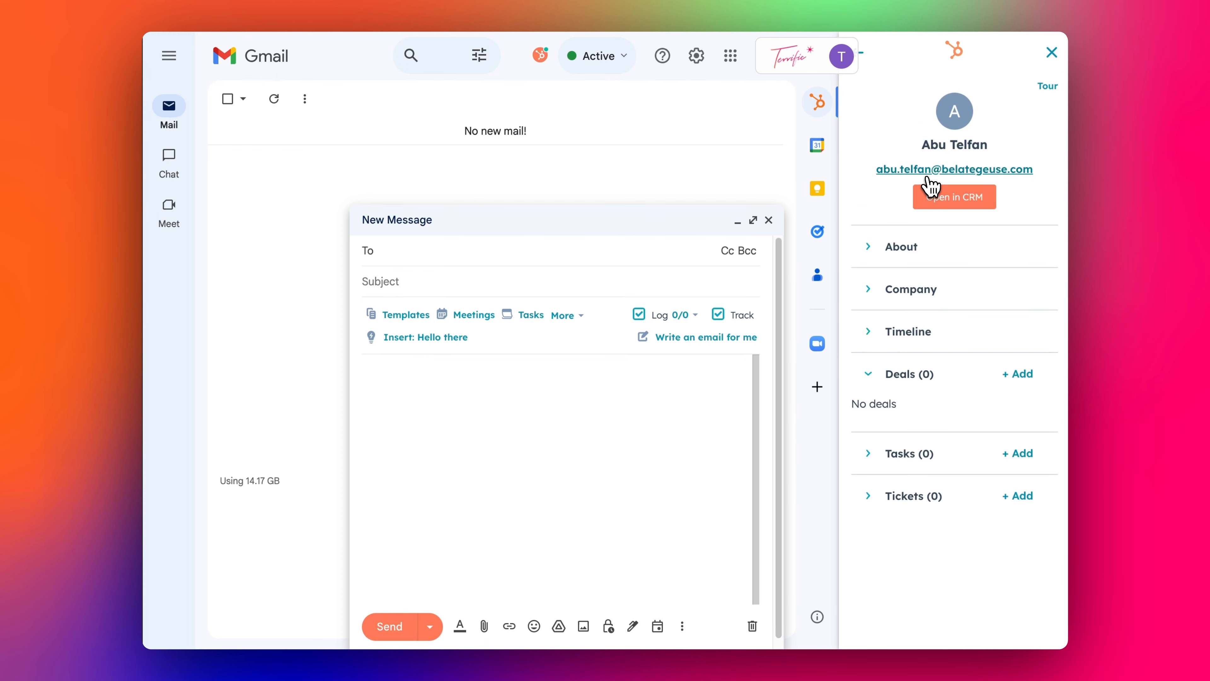
click(942, 172)
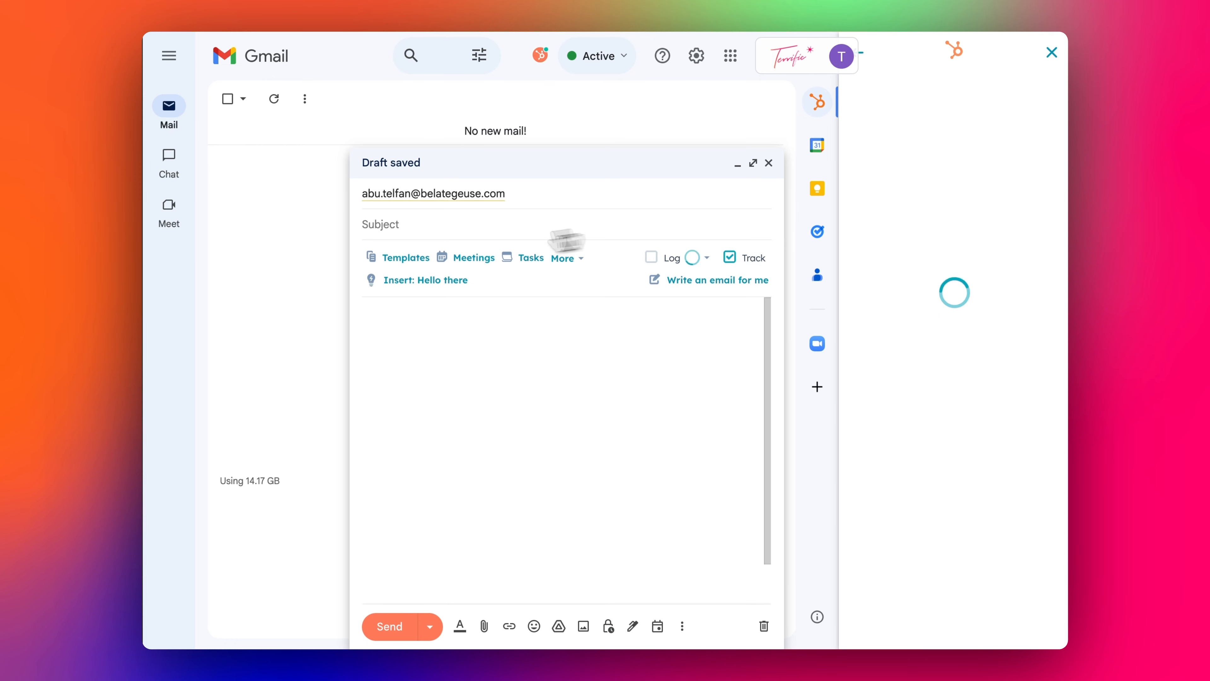
Insert the HubSpot template "Email 1: Just Landed in Your Inbox" into the new message from the full template list
click(408, 260)
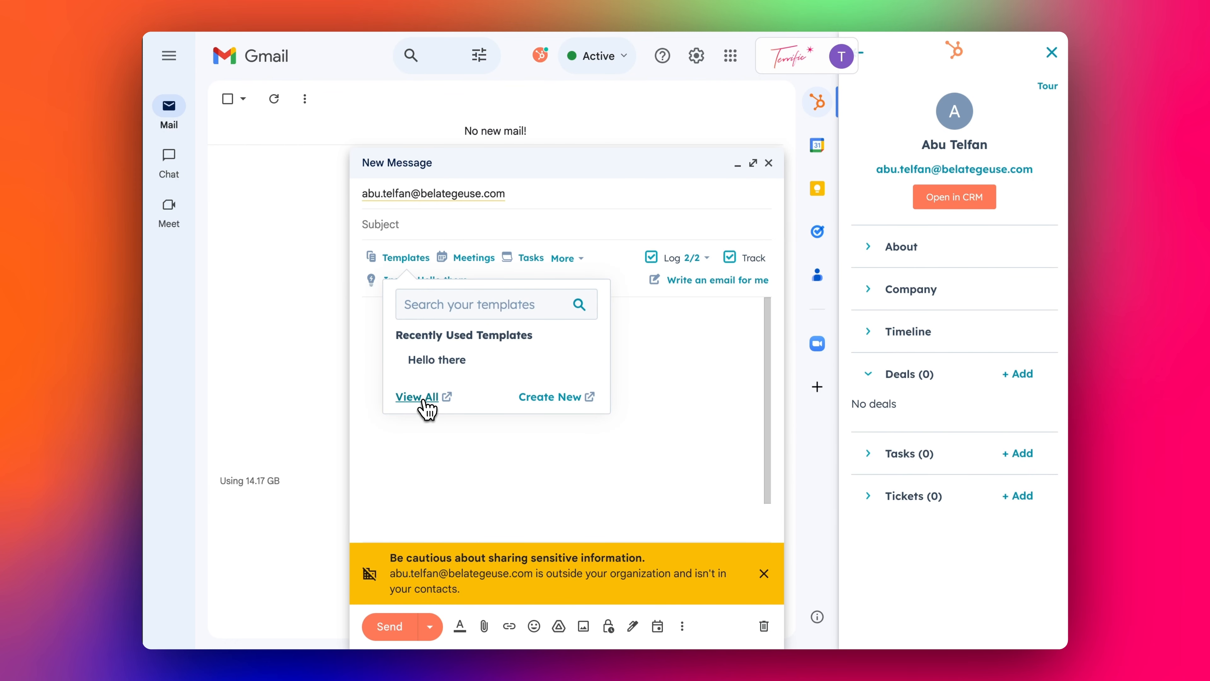
click(423, 402)
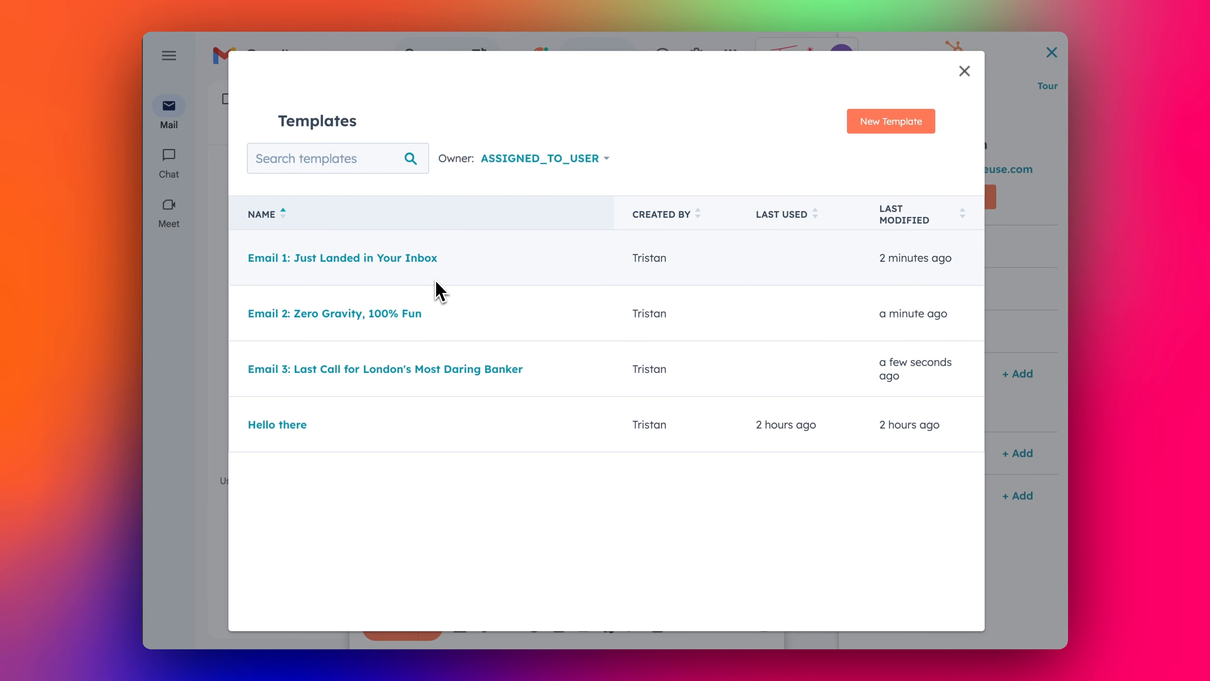
click(359, 259)
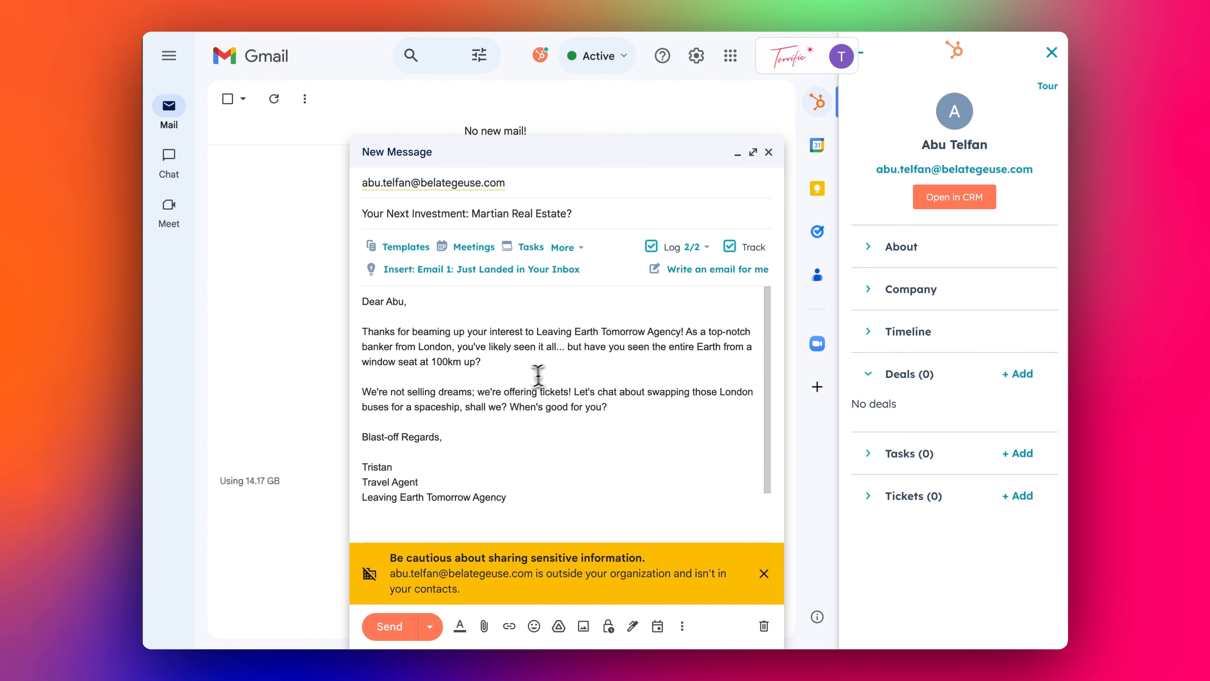
Review the inserted email's personalized greeting, body and sign-off plus HubSpot's additional insert options, and dismiss the sensitive-information caution
scroll(538, 375, down, 1)
scroll(522, 395, down, 2)
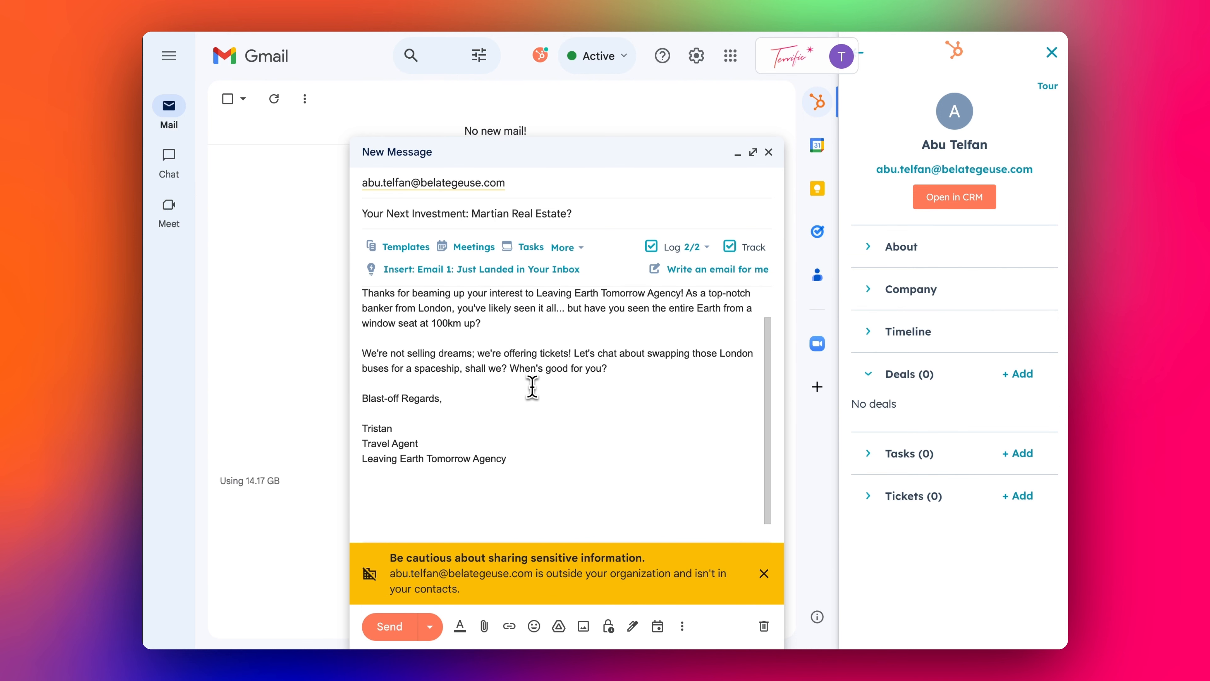
drag(386, 418, 513, 448)
click(543, 444)
scroll(543, 436, up, 2)
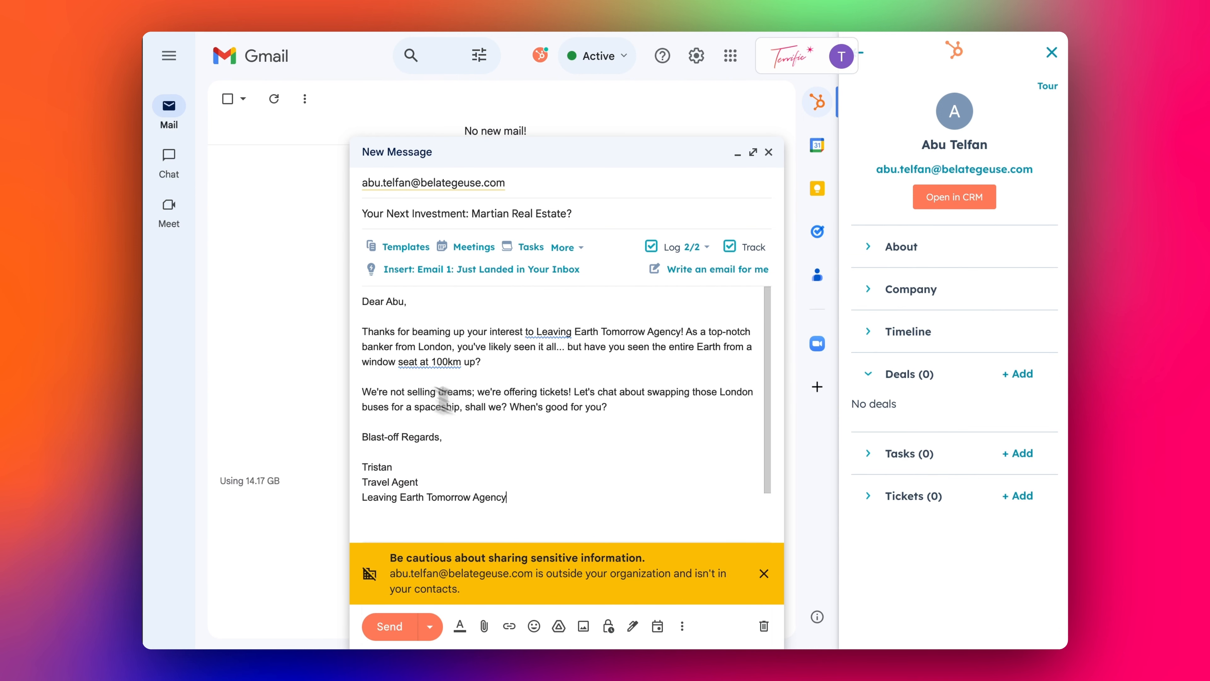
click(547, 332)
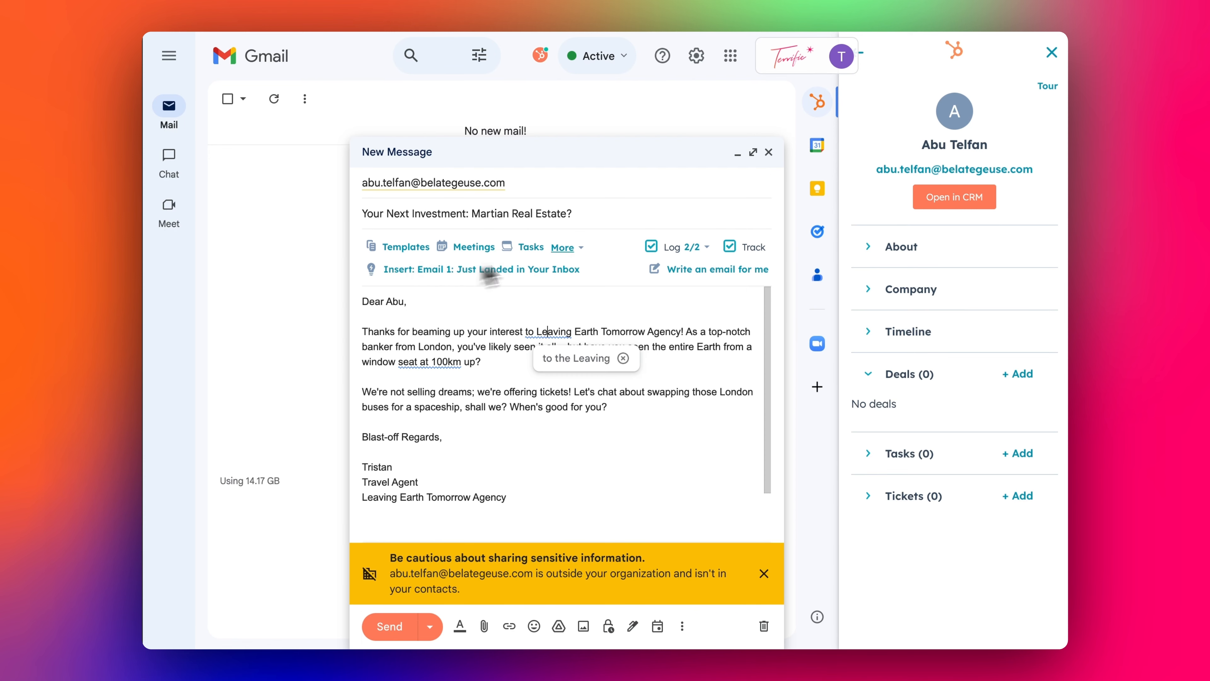
click(564, 247)
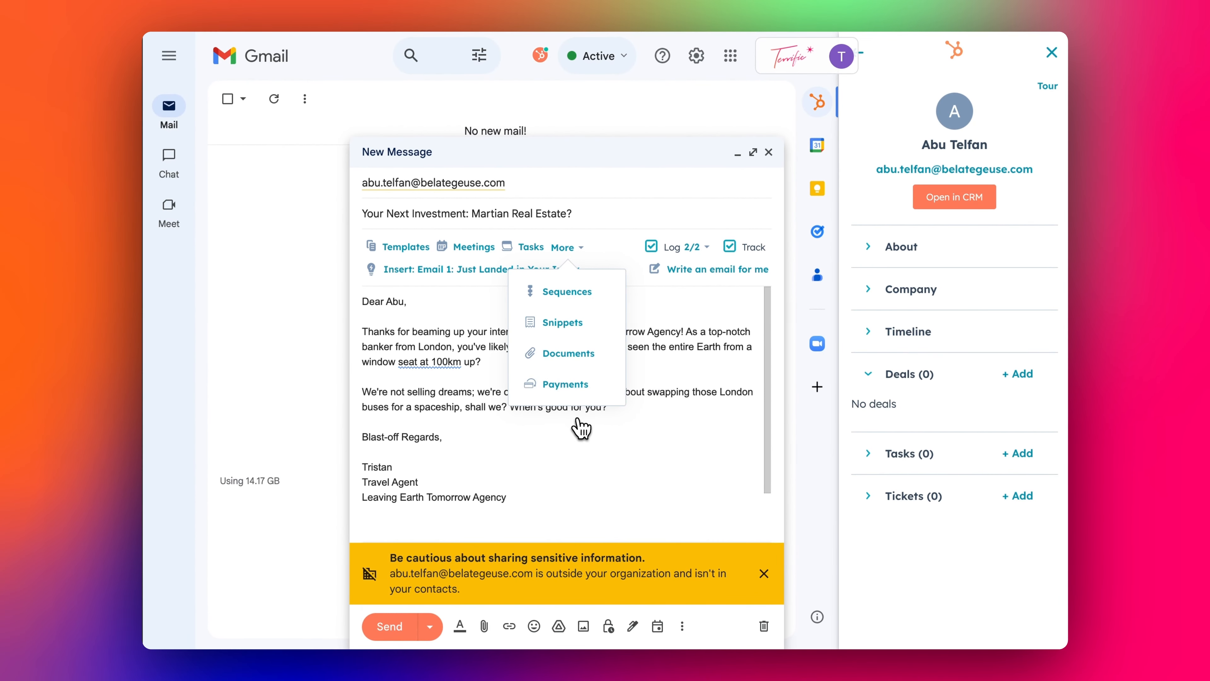
click(763, 574)
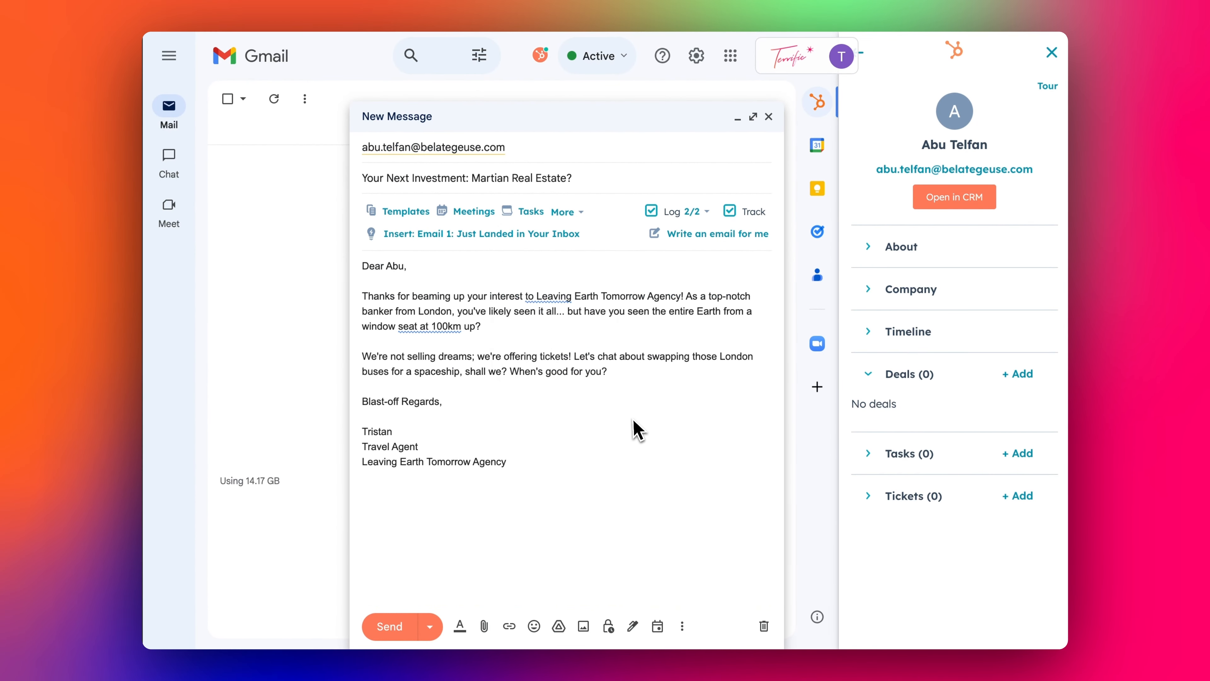